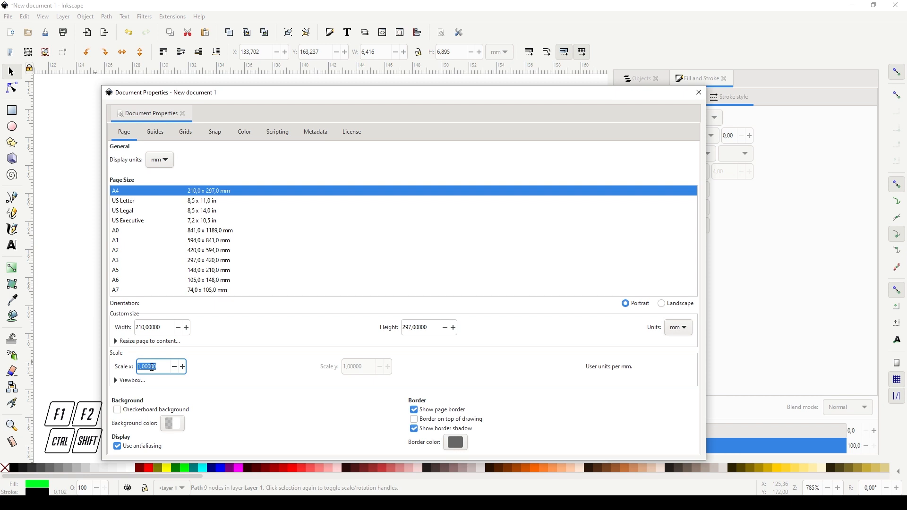
Step: Examine the document's page size and scale settings in user units per mm
{"action": "left_click", "coordinate": [159, 367]}
{"action": "left_click_drag", "start_coordinate": [386, 95], "coordinate": [379, 84]}
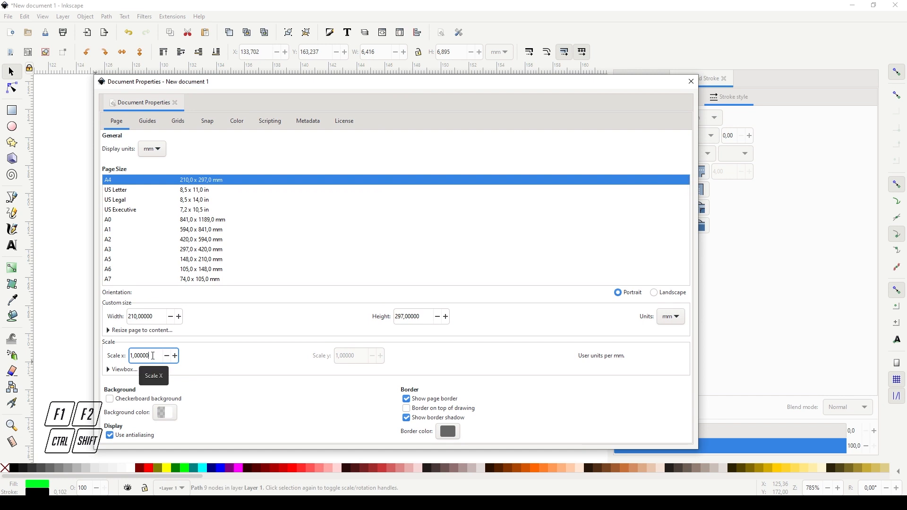
{"action": "mouse_move", "coordinate": [327, 97]}
{"action": "left_mouse_down"}
{"action": "mouse_move", "coordinate": [354, 311]}
{"action": "mouse_move", "coordinate": [340, 410]}
{"action": "mouse_move", "coordinate": [334, 77]}
{"action": "left_mouse_up"}
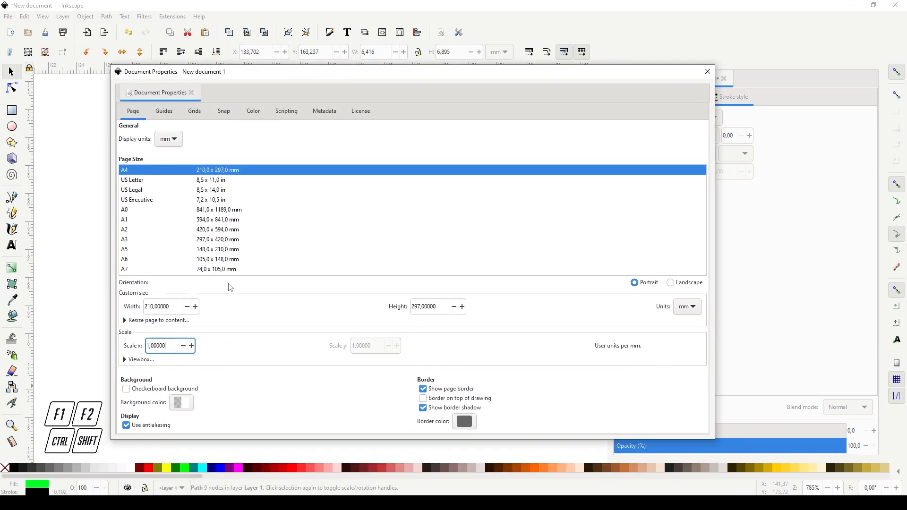
{"action": "left_click_drag", "start_coordinate": [167, 346], "coordinate": [160, 346]}
{"action": "left_click", "coordinate": [169, 347]}
{"action": "mouse_move", "coordinate": [409, 77]}
{"action": "left_mouse_down"}
{"action": "mouse_move", "coordinate": [385, 215]}
{"action": "mouse_move", "coordinate": [375, 369]}
{"action": "mouse_move", "coordinate": [397, 119]}
{"action": "mouse_move", "coordinate": [393, 77]}
{"action": "left_mouse_up"}
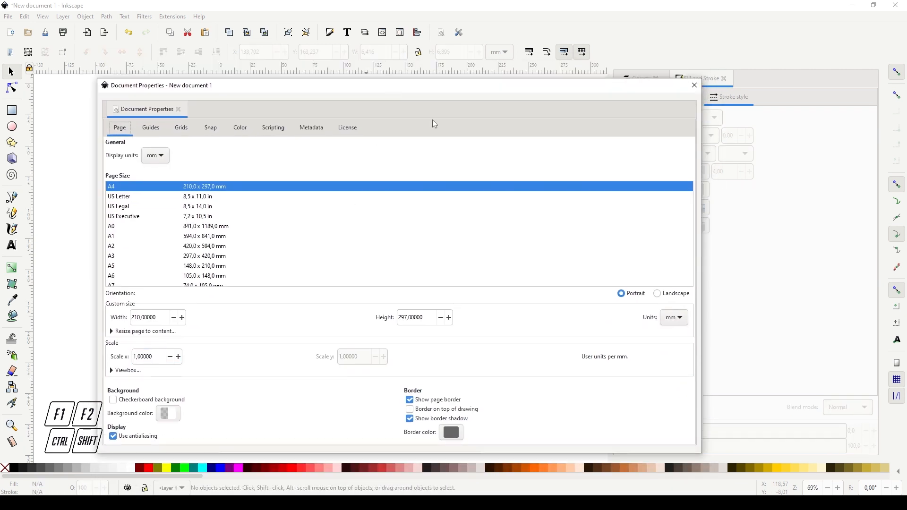
Step: Add a rectangular grid to the document and set its grid units to mm
{"action": "left_click", "coordinate": [185, 132]}
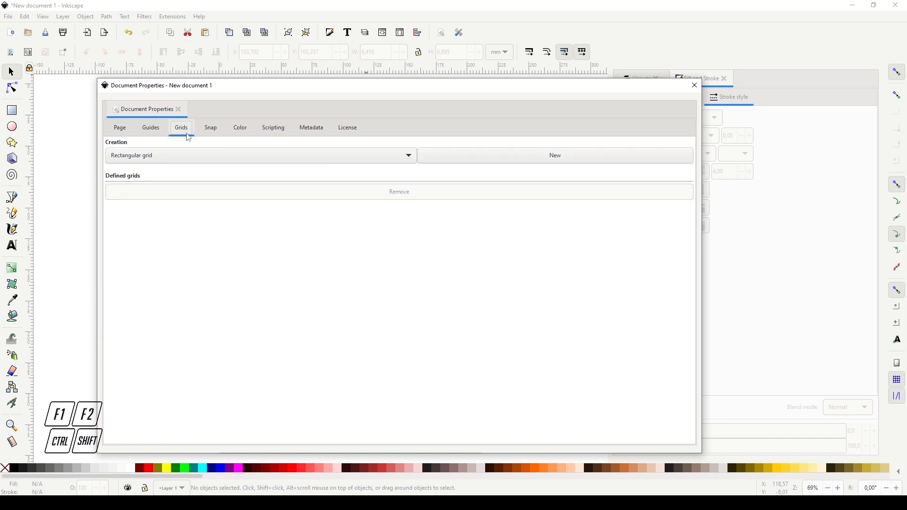
{"action": "left_click", "coordinate": [551, 162]}
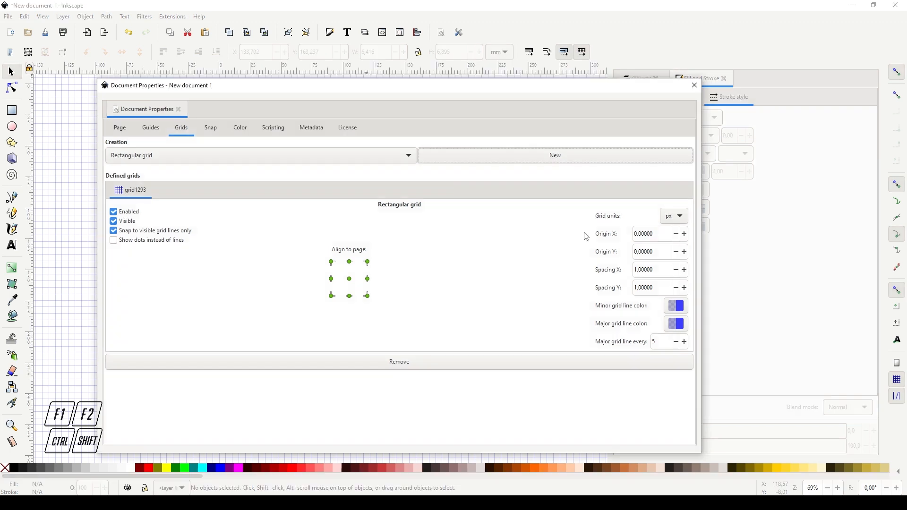
{"action": "left_click", "coordinate": [683, 220]}
{"action": "left_click", "coordinate": [673, 207]}
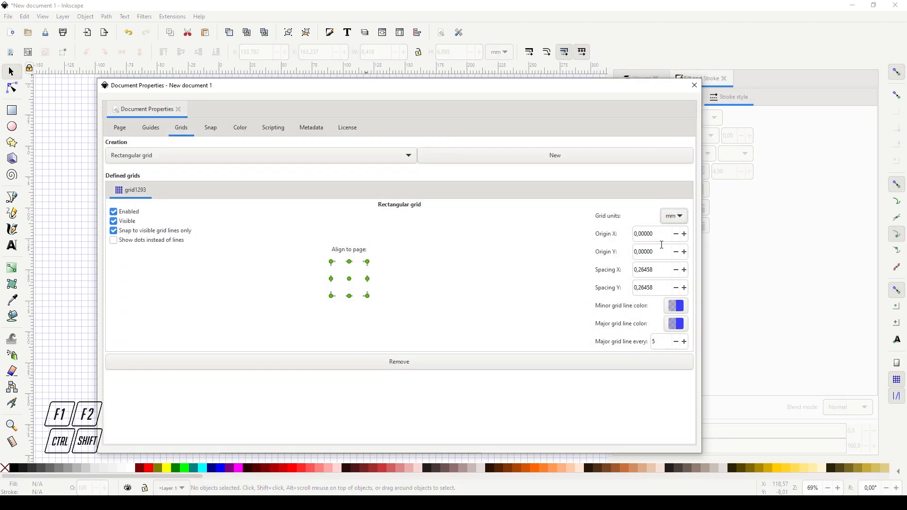
Step: Set the grid's X and Y origin to 0 and its X and Y spacing to 1 mm
{"action": "left_click", "coordinate": [670, 236]}
{"action": "type", "text": "0"}
{"action": "key", "text": "Tab"}
{"action": "type", "text": "0"}
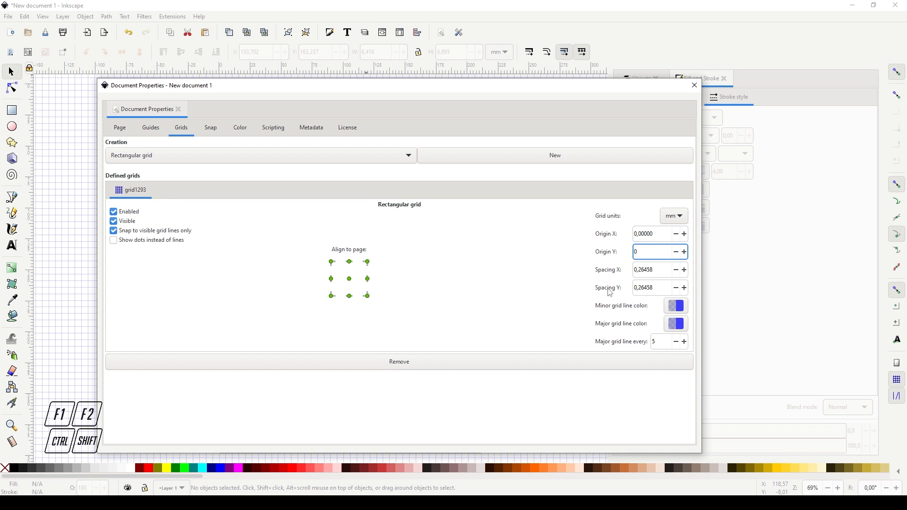
{"action": "key", "text": "Tab"}
{"action": "type", "text": "1"}
{"action": "key", "text": "Tab"}
{"action": "type", "text": "1"}
{"action": "left_click", "coordinate": [648, 269]}
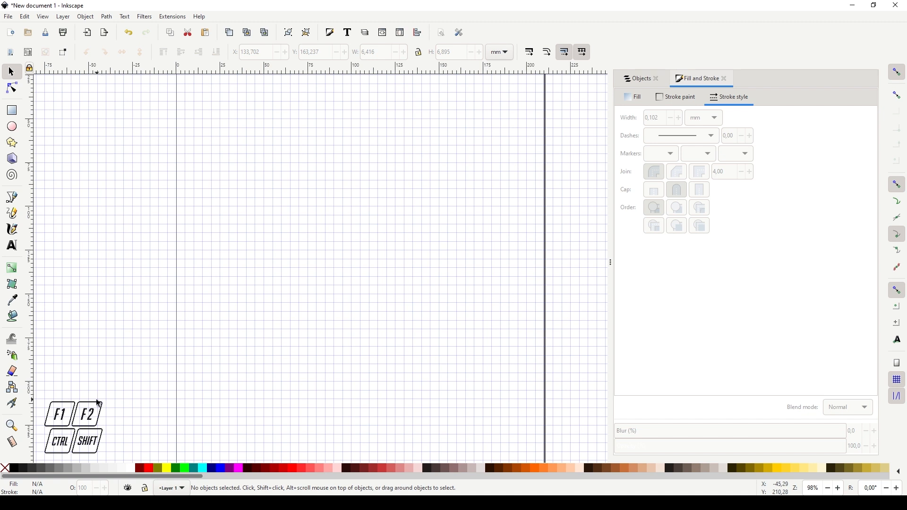
{"action": "key", "text": "F2"}
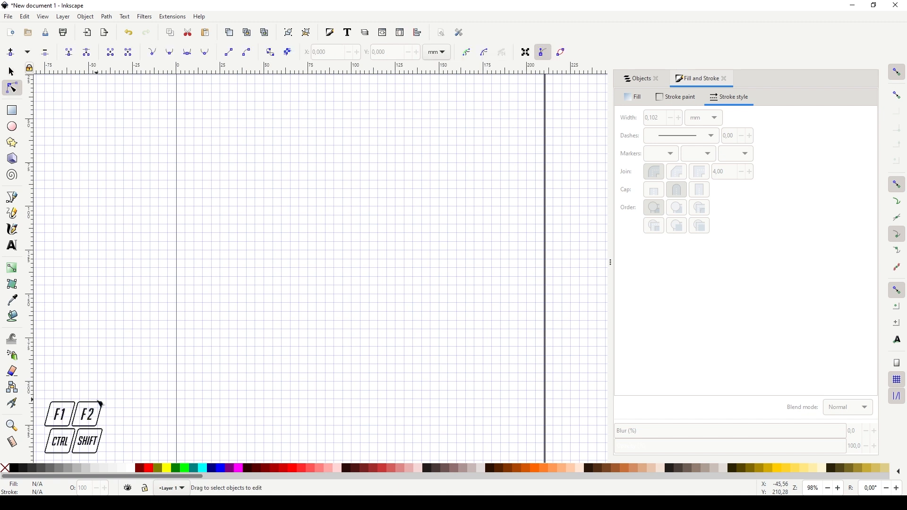
{"action": "key", "text": "ctrl"}
{"action": "key", "text": "shift"}
{"action": "scroll", "coordinate": [251, 279], "scroll_direction": "down", "scroll_amount": 2, "text": "ctrl"}
{"action": "scroll", "coordinate": [247, 272], "scroll_direction": "up", "scroll_amount": 2, "text": "ctrl"}
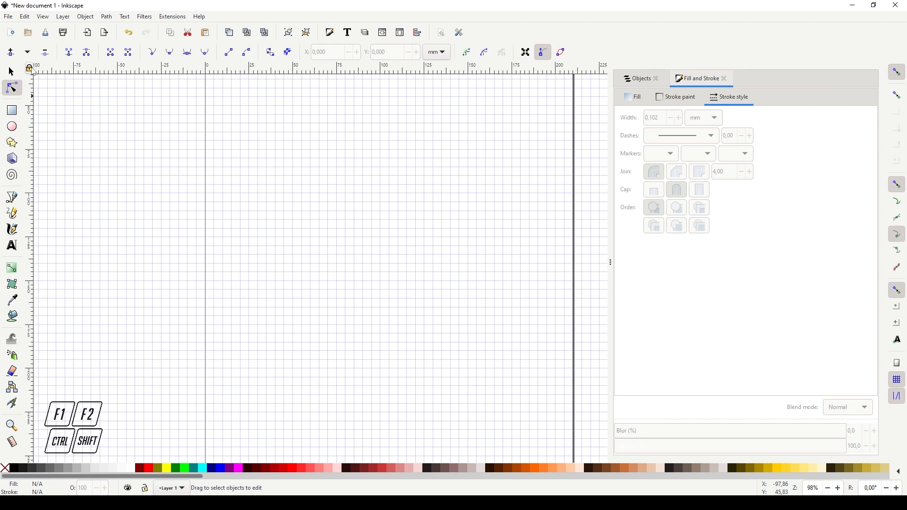
{"action": "left_click", "coordinate": [12, 74]}
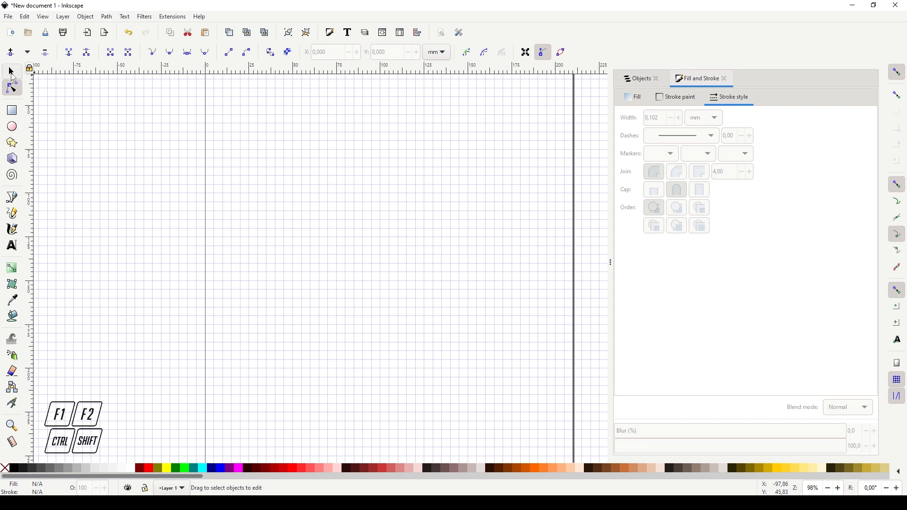
Step: Draw a green rectangle about 70 × 60 mm on the page, snapped to the grid
{"action": "left_click", "coordinate": [14, 112]}
{"action": "left_click_drag", "start_coordinate": [240, 150], "coordinate": [363, 255]}
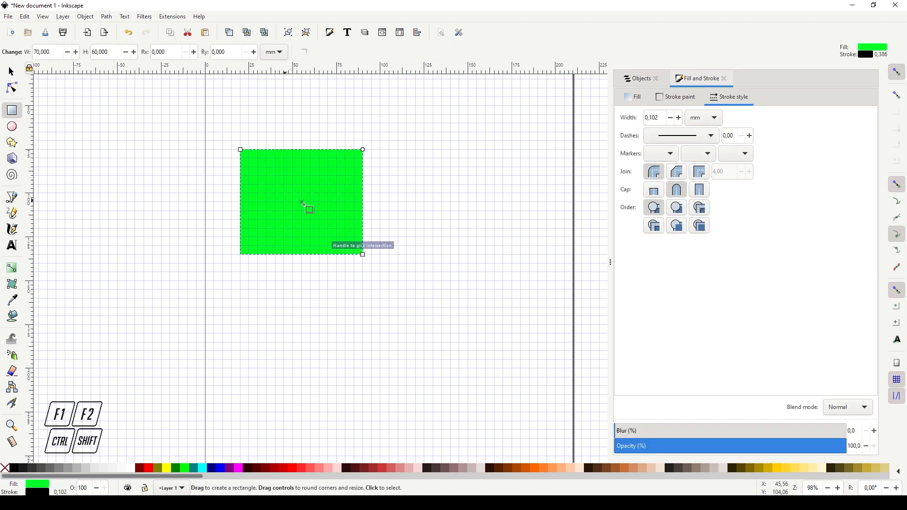
{"action": "key", "text": "F1"}
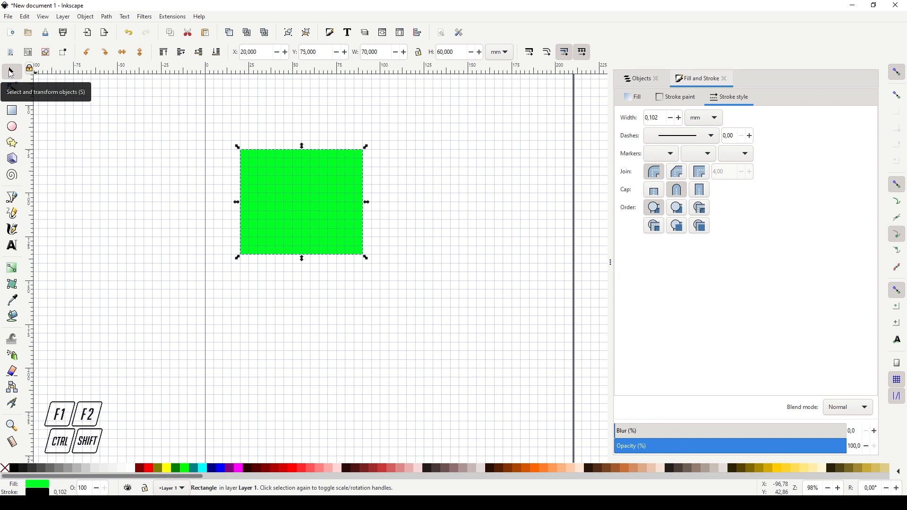
{"action": "key", "text": "F1"}
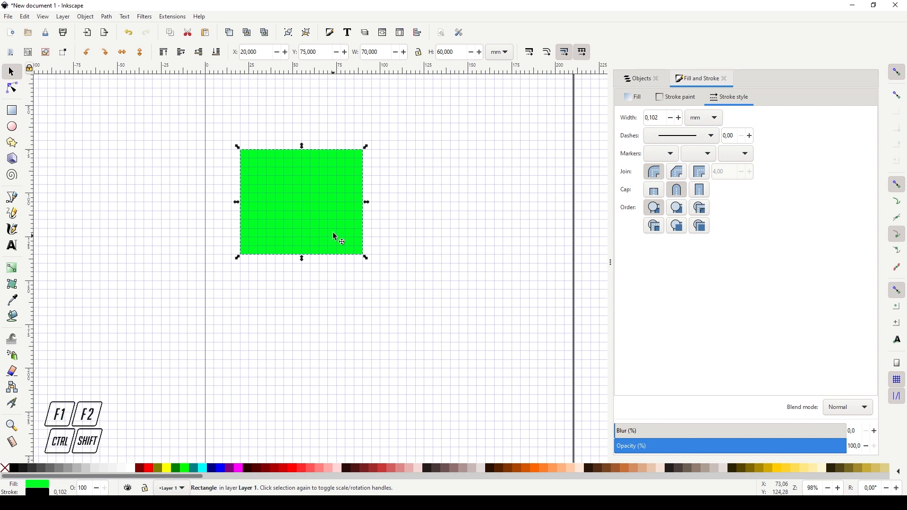
Step: Move the rectangle to X 65, Y 85 mm and narrow it to a width of 55 mm
{"action": "key", "text": "Escape"}
{"action": "left_click", "coordinate": [318, 194]}
{"action": "left_click_drag", "start_coordinate": [288, 190], "coordinate": [369, 210]}
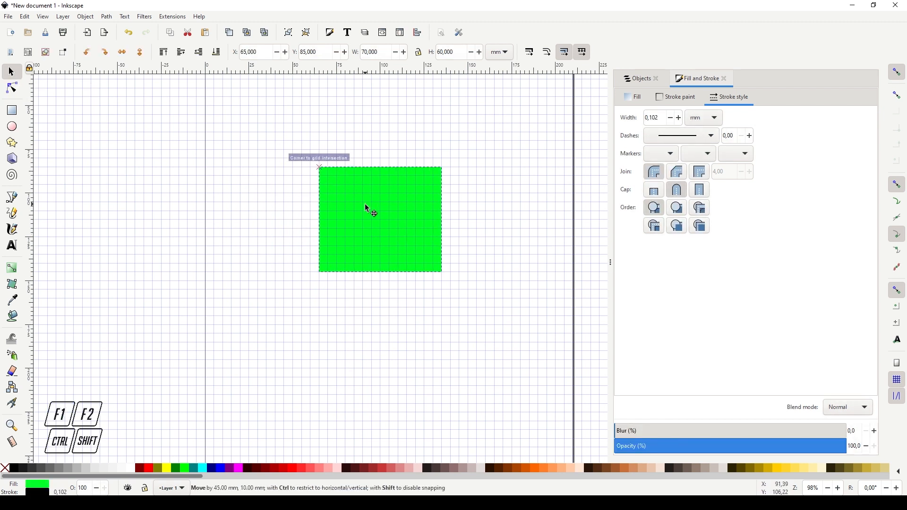
{"action": "left_click_drag", "start_coordinate": [444, 279], "coordinate": [420, 274]}
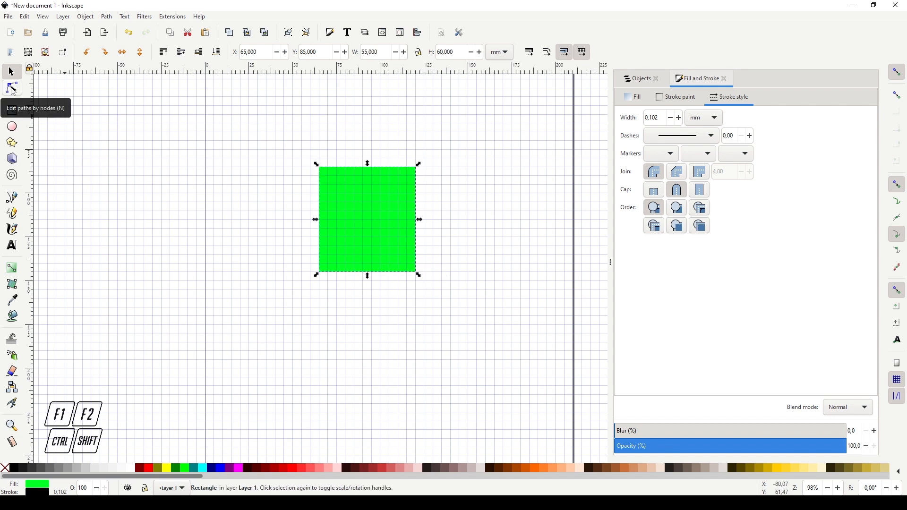
Step: Draw an open Bezier path below the rectangle, about 120 mm wide, with straight segments followed by curved ones
{"action": "left_click", "coordinate": [12, 92]}
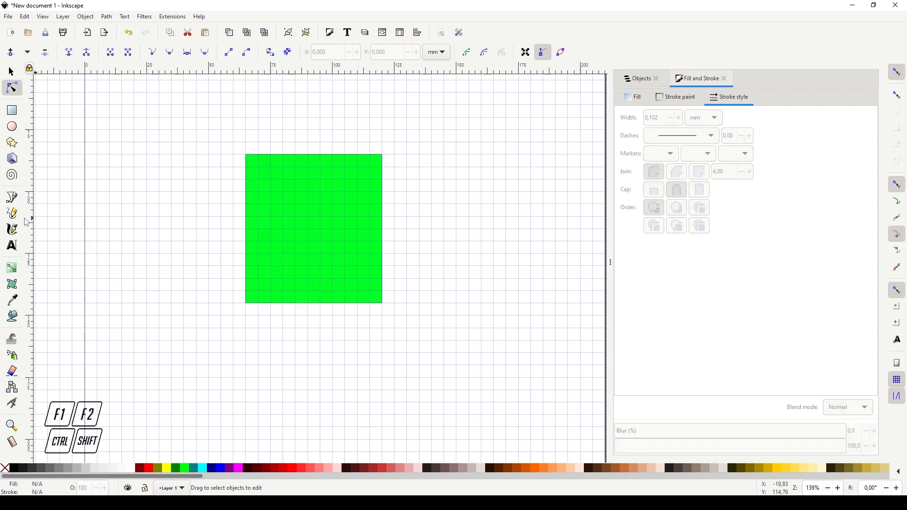
{"action": "left_click", "coordinate": [12, 197]}
{"action": "left_click", "coordinate": [184, 340]}
{"action": "left_click", "coordinate": [233, 390]}
{"action": "left_click_drag", "start_coordinate": [345, 395], "coordinate": [395, 391]}
{"action": "left_click", "coordinate": [407, 352], "text": "ctrl"}
{"action": "left_click_drag", "start_coordinate": [446, 315], "coordinate": [455, 304]}
{"action": "key", "text": "Return"}
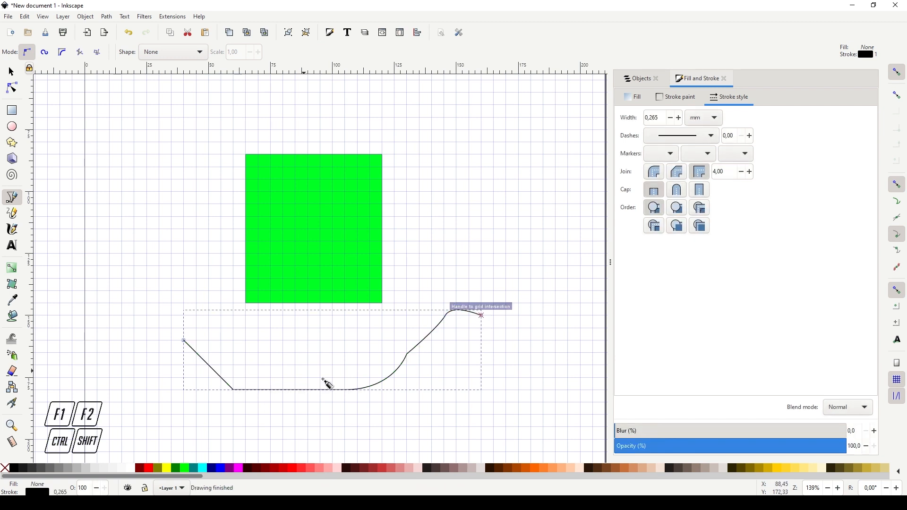
Step: Reshape the curved right part of the Bezier path by moving its nodes and bending its segments
{"action": "scroll", "coordinate": [400, 378], "scroll_direction": "up", "scroll_amount": 4}
{"action": "scroll", "coordinate": [413, 371], "scroll_direction": "down", "scroll_amount": 2}
{"action": "key", "text": "F2"}
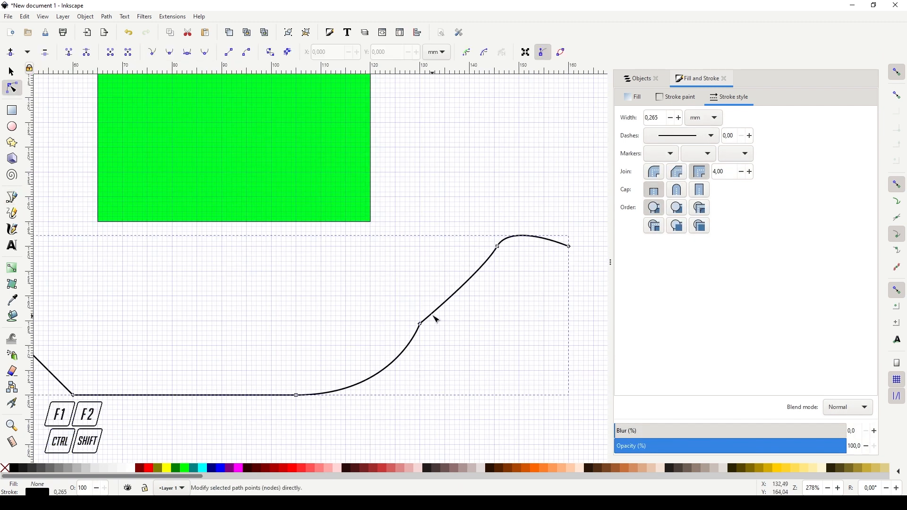
{"action": "left_click_drag", "start_coordinate": [426, 331], "coordinate": [404, 321]}
{"action": "left_click_drag", "start_coordinate": [482, 272], "coordinate": [499, 301]}
{"action": "left_click_drag", "start_coordinate": [496, 218], "coordinate": [518, 204]}
{"action": "scroll", "coordinate": [302, 307], "scroll_direction": "down", "scroll_amount": 2}
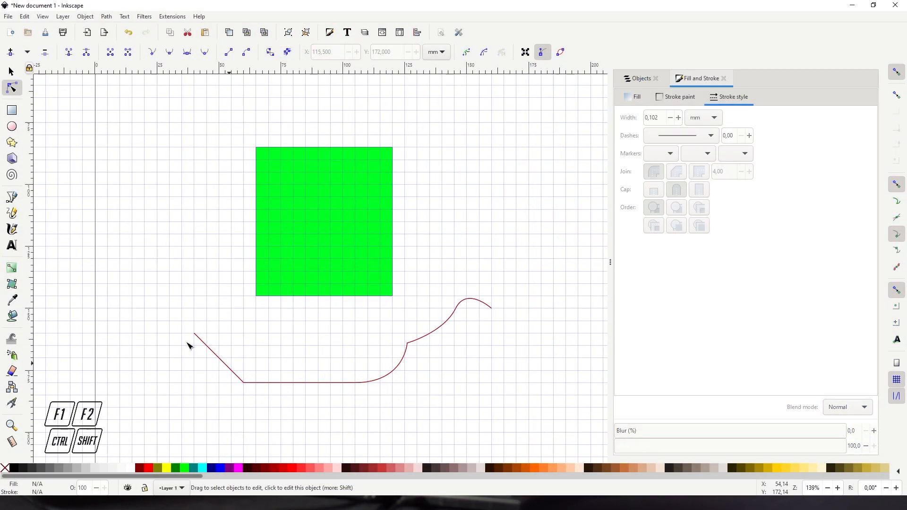
{"action": "left_click", "coordinate": [216, 357]}
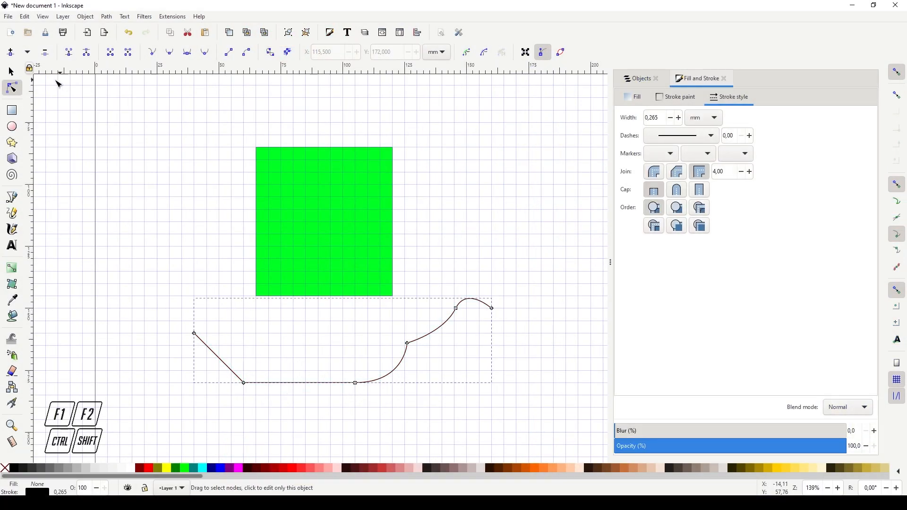
Step: Reposition the green rectangle and the curved path, and resize the rectangle to 50 × 45 mm
{"action": "left_click", "coordinate": [12, 71]}
{"action": "left_click", "coordinate": [308, 214]}
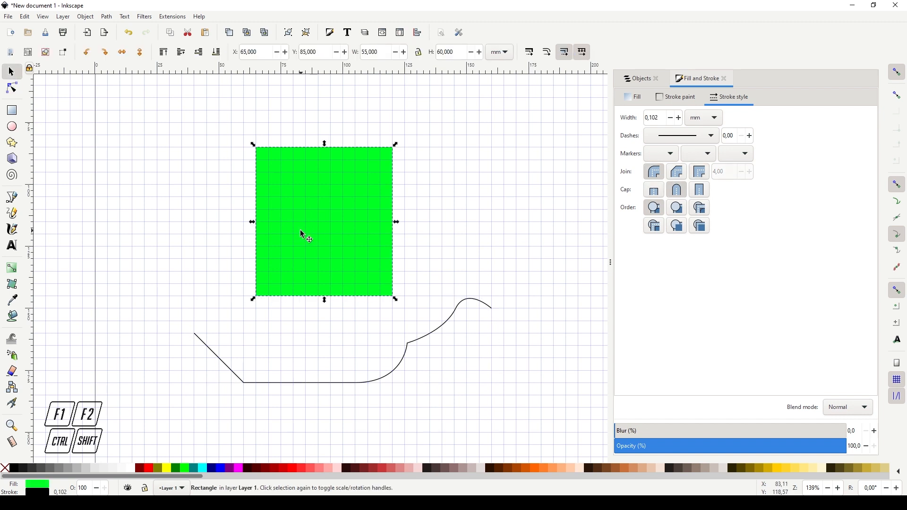
{"action": "left_click_drag", "start_coordinate": [304, 235], "coordinate": [316, 197]}
{"action": "left_click_drag", "start_coordinate": [431, 340], "coordinate": [404, 331]}
{"action": "left_click_drag", "start_coordinate": [362, 216], "coordinate": [331, 204]}
{"action": "left_click_drag", "start_coordinate": [396, 275], "coordinate": [390, 243]}
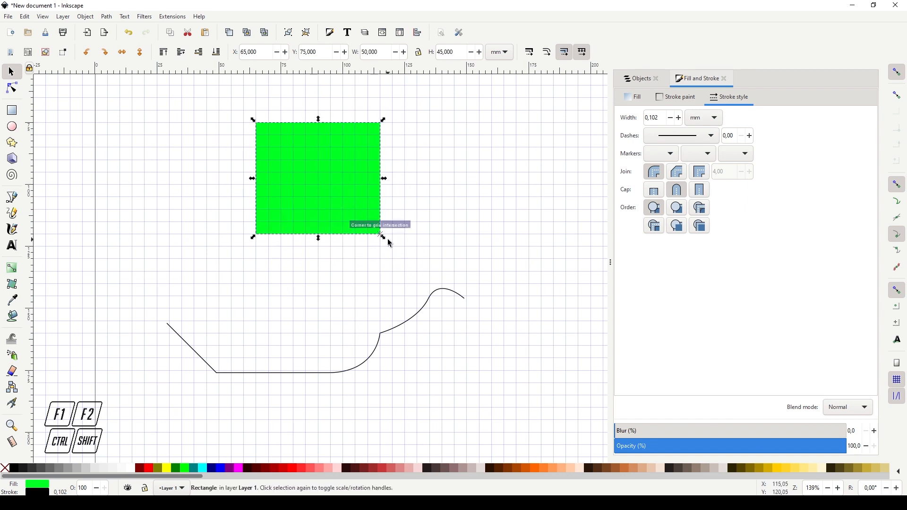
Step: Draw a second rectangle to the left of the first and an ellipse about 30 × 20 mm below them
{"action": "left_click", "coordinate": [223, 226]}
{"action": "left_click", "coordinate": [14, 113]}
{"action": "left_click_drag", "start_coordinate": [132, 147], "coordinate": [219, 259]}
{"action": "left_click", "coordinate": [9, 127]}
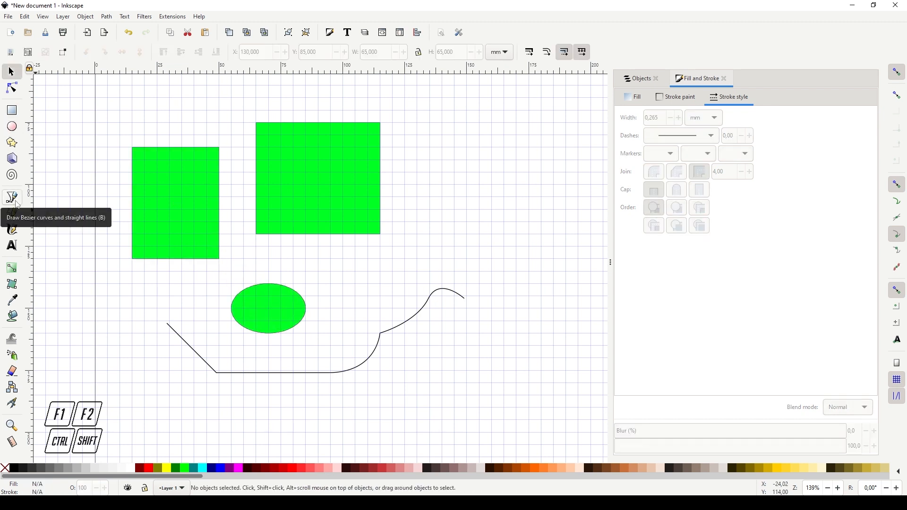
Step: Draw a closed Bezier shape with straight edges and a curved left side to the right of the rectangles
{"action": "left_click", "coordinate": [14, 198]}
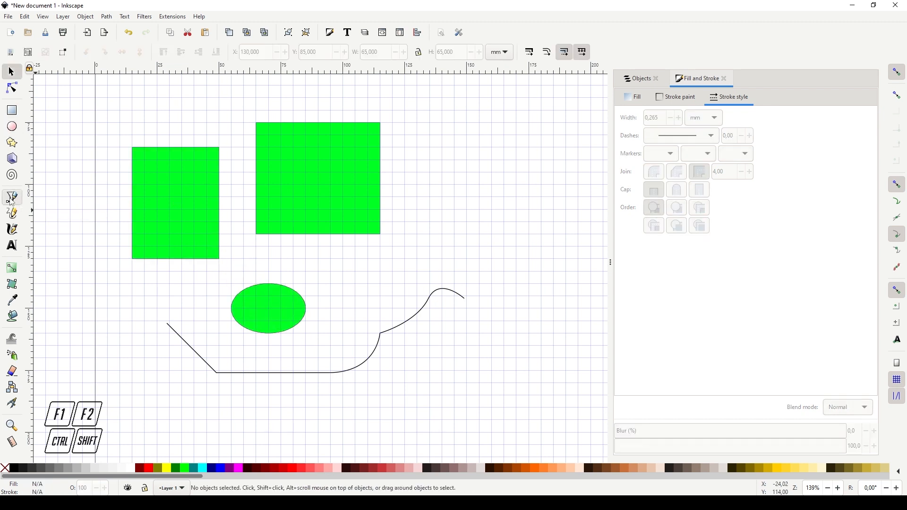
{"action": "left_click", "coordinate": [466, 185]}
{"action": "left_click", "coordinate": [504, 283]}
{"action": "left_click", "coordinate": [578, 210]}
{"action": "left_click", "coordinate": [530, 172]}
{"action": "left_click", "coordinate": [541, 110]}
{"action": "left_click", "coordinate": [468, 98]}
{"action": "left_click_drag", "start_coordinate": [492, 147], "coordinate": [418, 147]}
{"action": "left_click_drag", "start_coordinate": [417, 184], "coordinate": [430, 197]}
{"action": "left_click", "coordinate": [468, 186]}
{"action": "key", "text": "F1"}
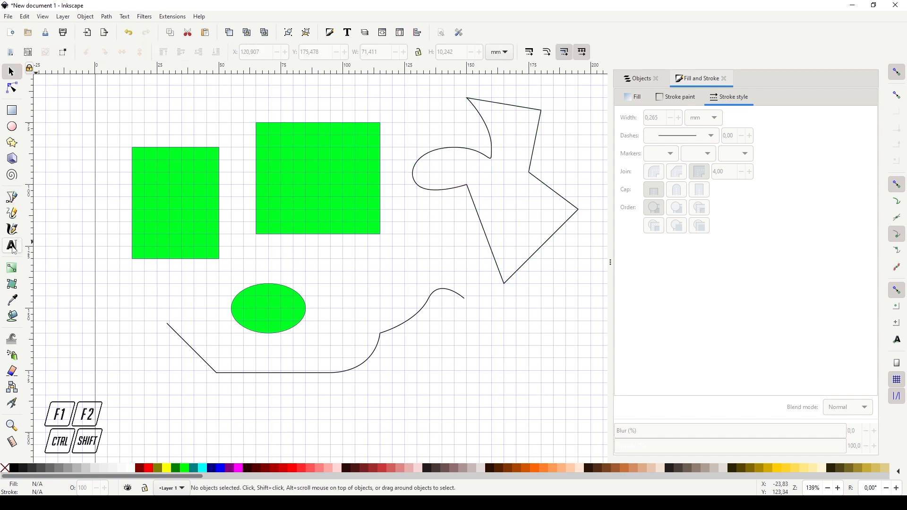
Step: Place the text "jsdbfjhdbfjsdhb" below the curved path and remove it
{"action": "left_click", "coordinate": [13, 247]}
{"action": "left_click", "coordinate": [243, 421]}
{"action": "type", "text": "jsdbfjh"}
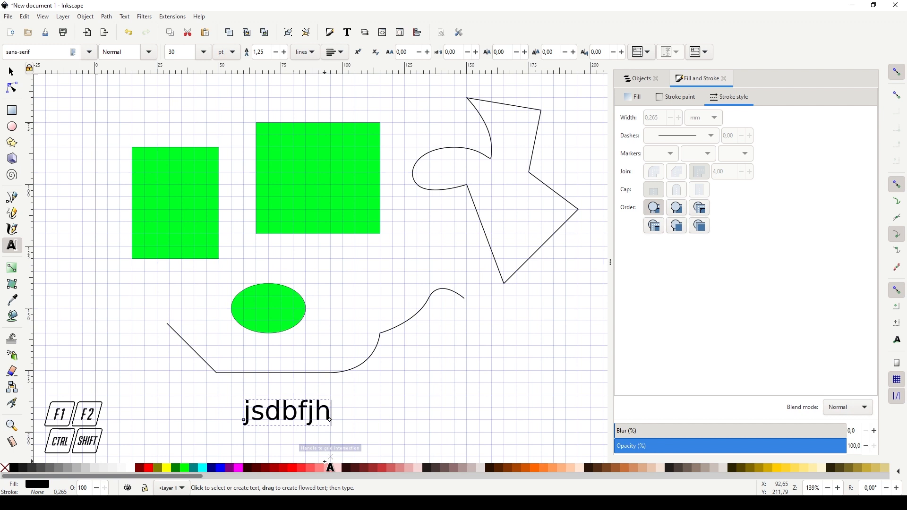
{"action": "type", "text": "dbfjsdhb"}
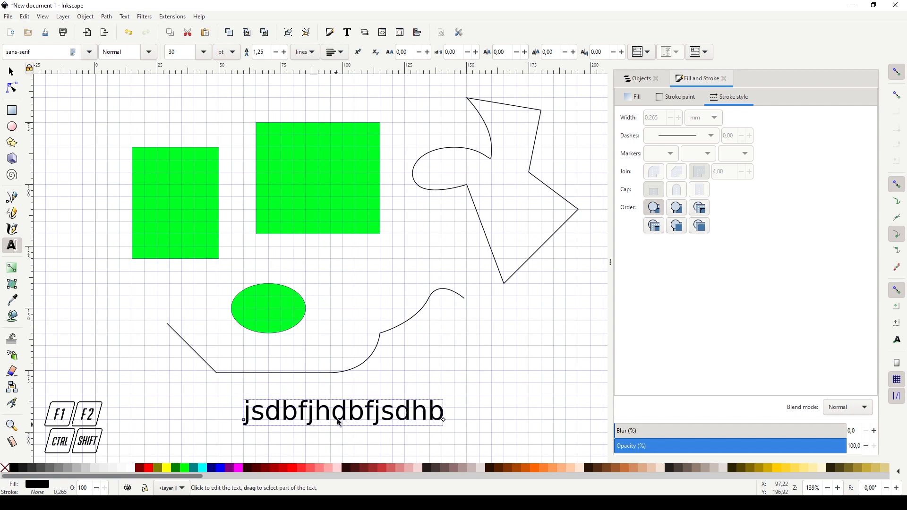
{"action": "key", "text": "F1"}
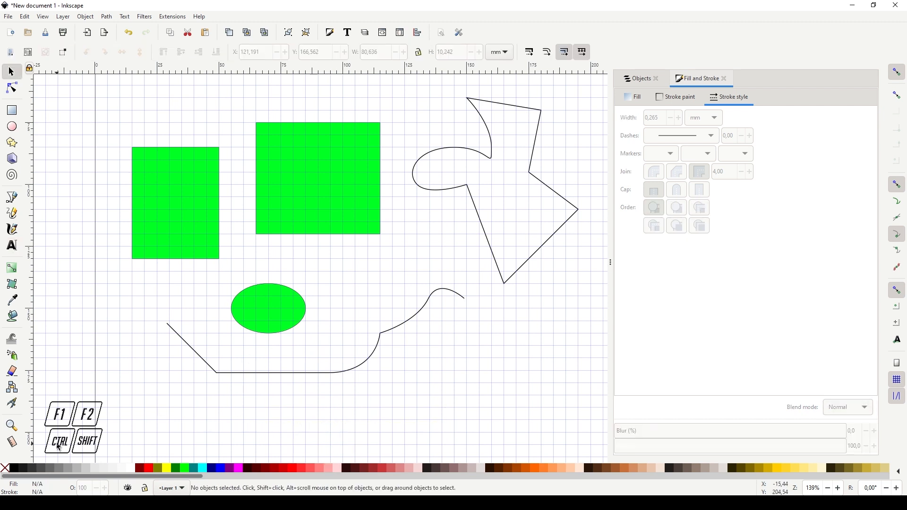
Step: Measure a horizontal distance across the left and middle part of the curved path
{"action": "left_click", "coordinate": [11, 442]}
{"action": "left_click_drag", "start_coordinate": [135, 359], "coordinate": [362, 358]}
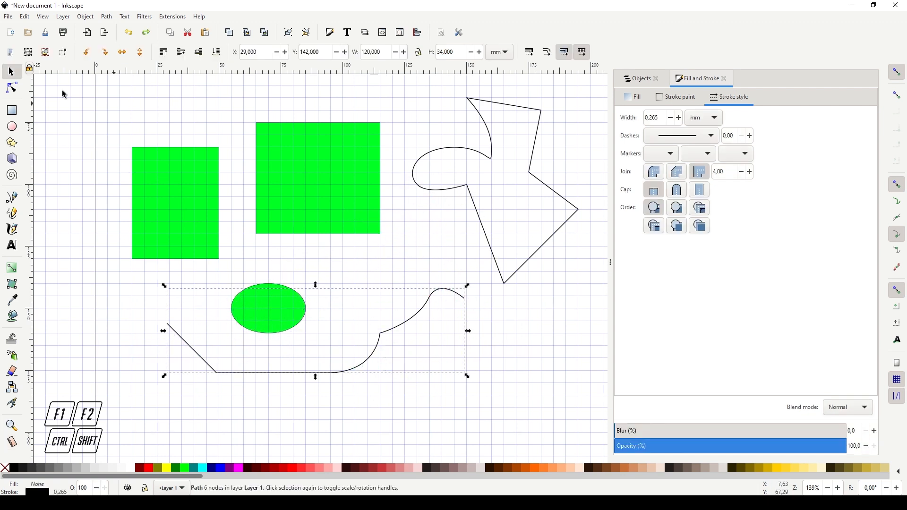
Step: Flip the curved path horizontally twice and vertically four times, and rotate it 90° clockwise four times
{"action": "left_click", "coordinate": [123, 52]}
{"action": "left_click", "coordinate": [122, 52]}
{"action": "left_click", "coordinate": [141, 54]}
{"action": "left_click", "coordinate": [141, 55]}
{"action": "left_click", "coordinate": [141, 54]}
{"action": "left_click", "coordinate": [140, 54]}
{"action": "left_click", "coordinate": [107, 56]}
{"action": "left_click", "coordinate": [106, 54]}
{"action": "left_click", "coordinate": [106, 53]}
{"action": "left_click", "coordinate": [106, 54]}
{"action": "key", "text": "Escape"}
Step: Move the ellipse to about X 54.4, Y 104.2 mm, overlapping the lower-left corner of the large rectangle
{"action": "left_click", "coordinate": [275, 307]}
{"action": "left_click_drag", "start_coordinate": [275, 307], "coordinate": [268, 217]}
{"action": "key", "text": "Escape"}
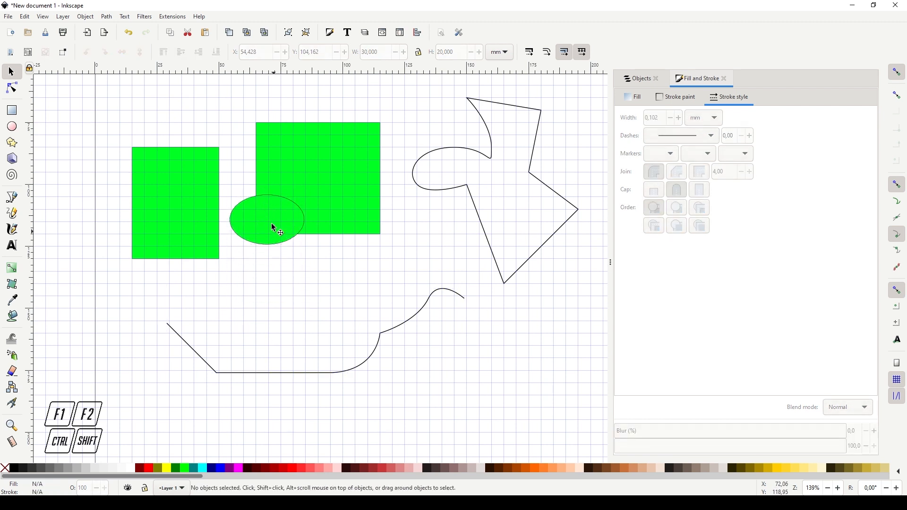
Step: Lower the ellipse to the bottom of the stacking order, behind the large rectangle
{"action": "left_click", "coordinate": [275, 219]}
{"action": "key", "text": "Escape"}
{"action": "left_click", "coordinate": [308, 177]}
{"action": "left_click", "coordinate": [251, 221]}
{"action": "left_click", "coordinate": [214, 52]}
Step: Move the large rectangle to X 65, Y 85 mm over the ellipse and examine its position and size values
{"action": "left_click", "coordinate": [333, 180]}
{"action": "left_click_drag", "start_coordinate": [333, 179], "coordinate": [346, 254]}
{"action": "left_click_drag", "start_coordinate": [266, 49], "coordinate": [235, 50]}
{"action": "left_click_drag", "start_coordinate": [324, 51], "coordinate": [275, 56]}
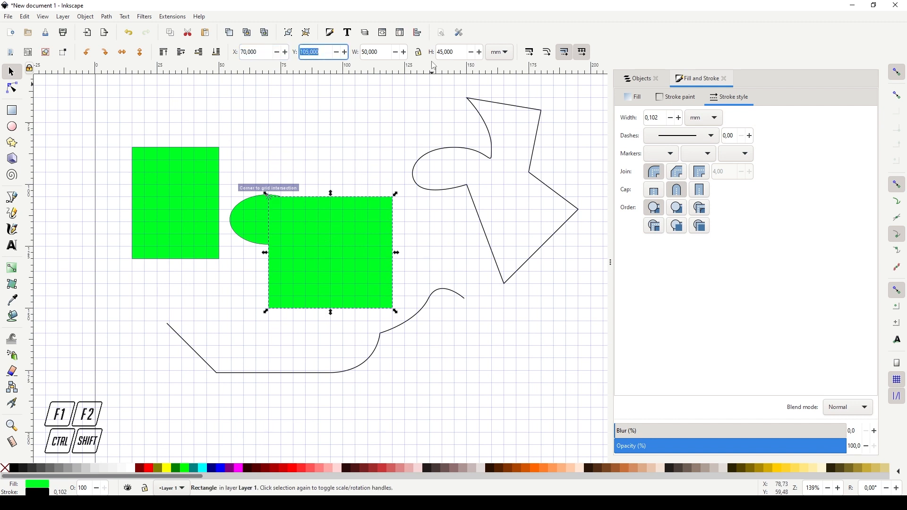
{"action": "left_click_drag", "start_coordinate": [387, 52], "coordinate": [351, 52]}
{"action": "left_click_drag", "start_coordinate": [264, 51], "coordinate": [226, 51]}
{"action": "left_click_drag", "start_coordinate": [324, 52], "coordinate": [292, 52]}
{"action": "left_click_drag", "start_coordinate": [385, 53], "coordinate": [355, 56]}
{"action": "left_click_drag", "start_coordinate": [454, 52], "coordinate": [425, 53]}
{"action": "left_click_drag", "start_coordinate": [330, 229], "coordinate": [320, 182]}
Step: Resize the large rectangle to 60 mm wide and 10 mm high, and move it to X 60, Y 70 mm
{"action": "left_click", "coordinate": [380, 53]}
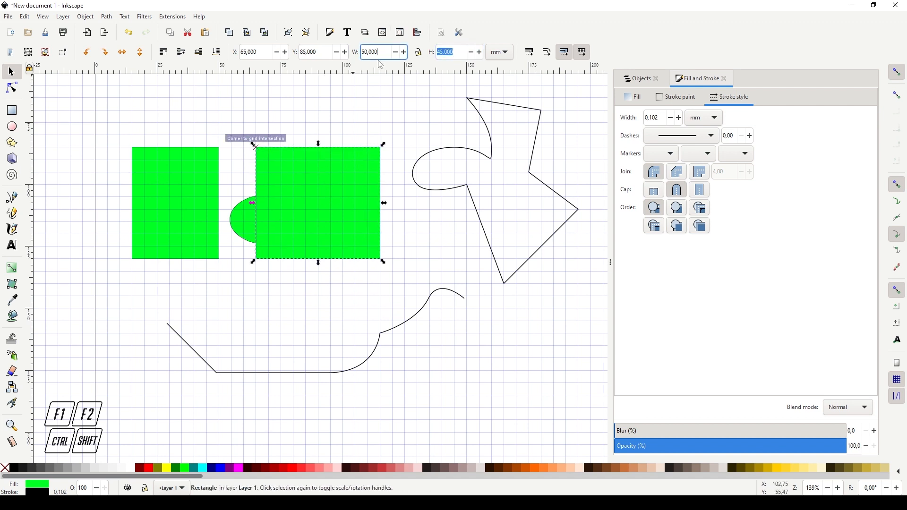
{"action": "type", "text": "6"}
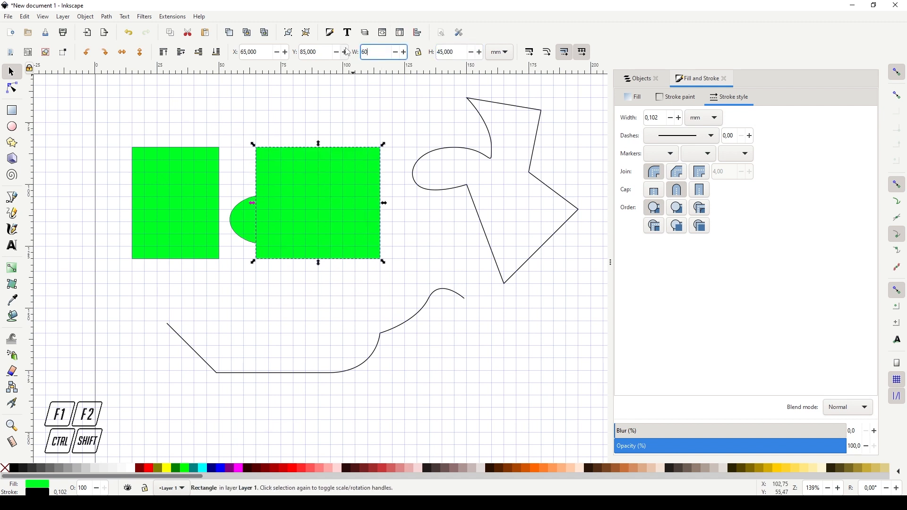
{"action": "type", "text": "0"}
{"action": "key", "text": "Tab"}
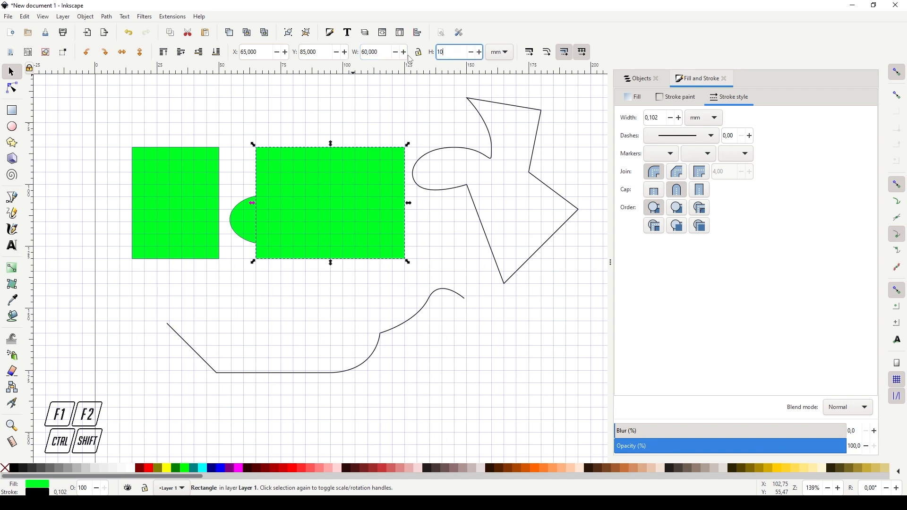
{"action": "key", "text": "Return"}
{"action": "left_click_drag", "start_coordinate": [312, 167], "coordinate": [299, 130]}
{"action": "left_click", "coordinate": [382, 247]}
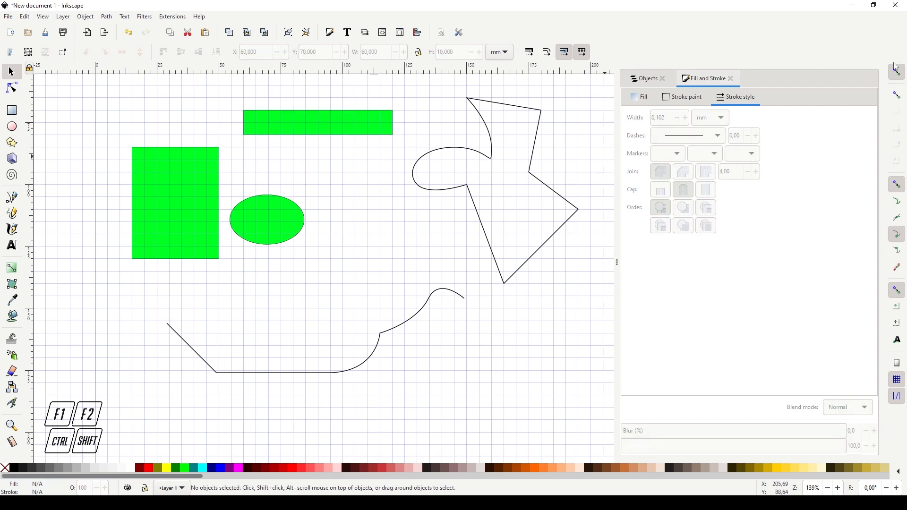
Step: Move the ellipse to about X 75.4, Y 82 mm, just below the narrow rectangle
{"action": "left_click", "coordinate": [278, 229]}
{"action": "left_click_drag", "start_coordinate": [278, 229], "coordinate": [335, 173]}
{"action": "key", "text": "Escape"}
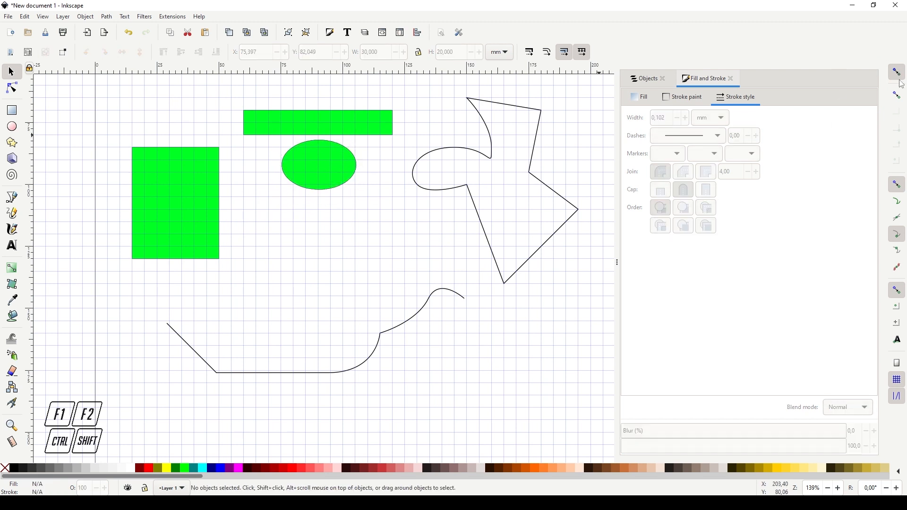
Step: Enable snapping of object midpoints and snap the ellipse to the grid at X 75, Y 115 mm
{"action": "left_click", "coordinate": [899, 74]}
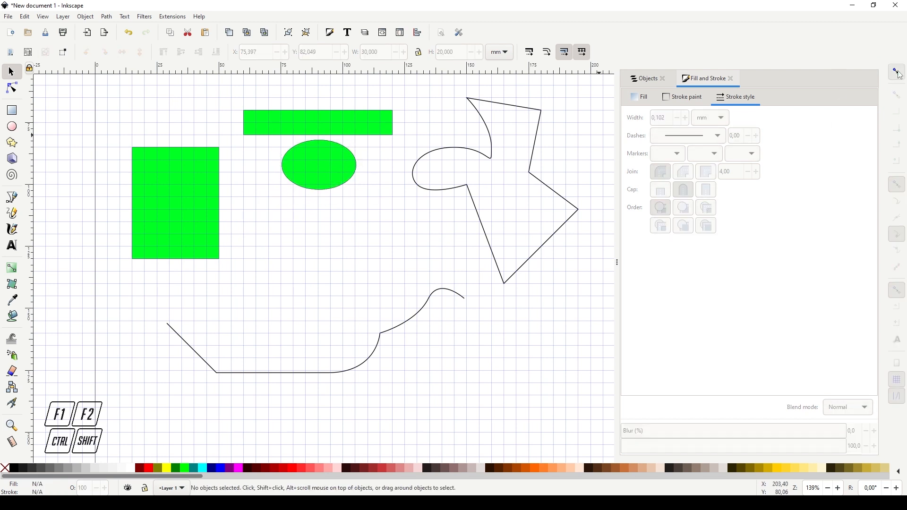
{"action": "left_click", "coordinate": [898, 73]}
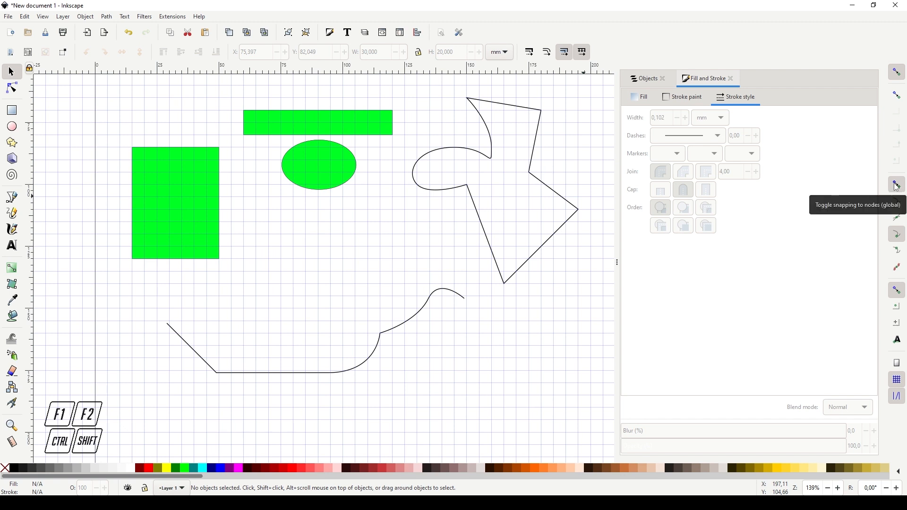
{"action": "left_click", "coordinate": [896, 309]}
{"action": "left_click_drag", "start_coordinate": [320, 169], "coordinate": [327, 251]}
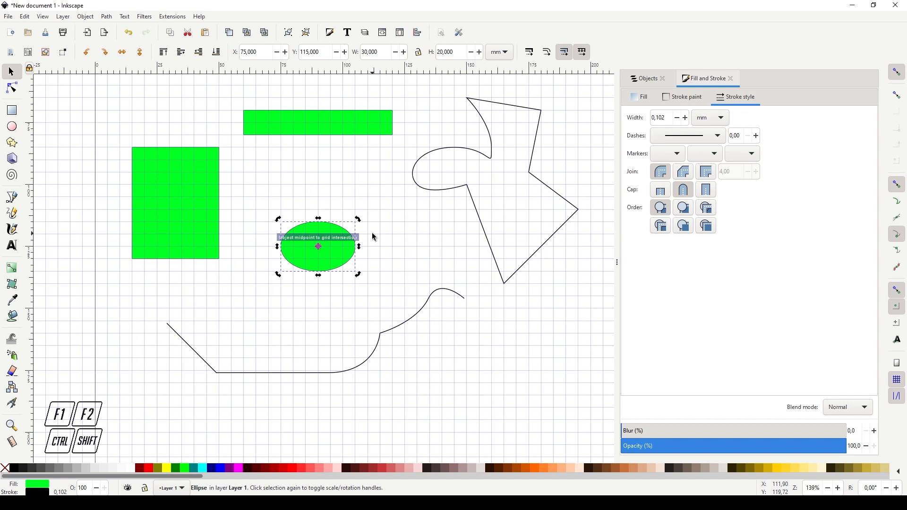
{"action": "left_click", "coordinate": [374, 237]}
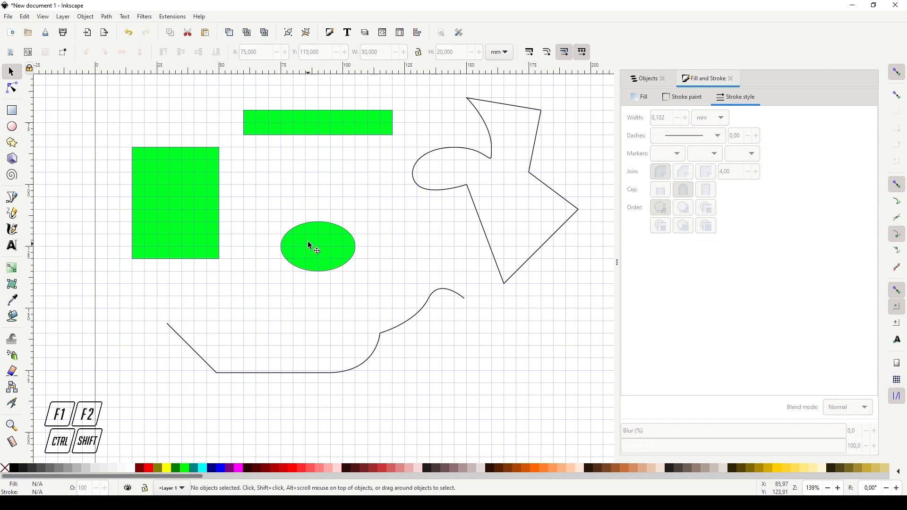
Step: Enable snapping to paths and move the ellipse freely to about X 76.9, Y 99.4 mm
{"action": "mouse_move", "coordinate": [322, 254]}
{"action": "left_mouse_down"}
{"action": "mouse_move", "coordinate": [356, 238]}
{"action": "mouse_move", "coordinate": [314, 257]}
{"action": "mouse_move", "coordinate": [344, 224]}
{"action": "mouse_move", "coordinate": [310, 251]}
{"action": "mouse_move", "coordinate": [249, 219]}
{"action": "mouse_move", "coordinate": [180, 206]}
{"action": "mouse_move", "coordinate": [320, 129]}
{"action": "mouse_move", "coordinate": [314, 233]}
{"action": "left_mouse_up"}
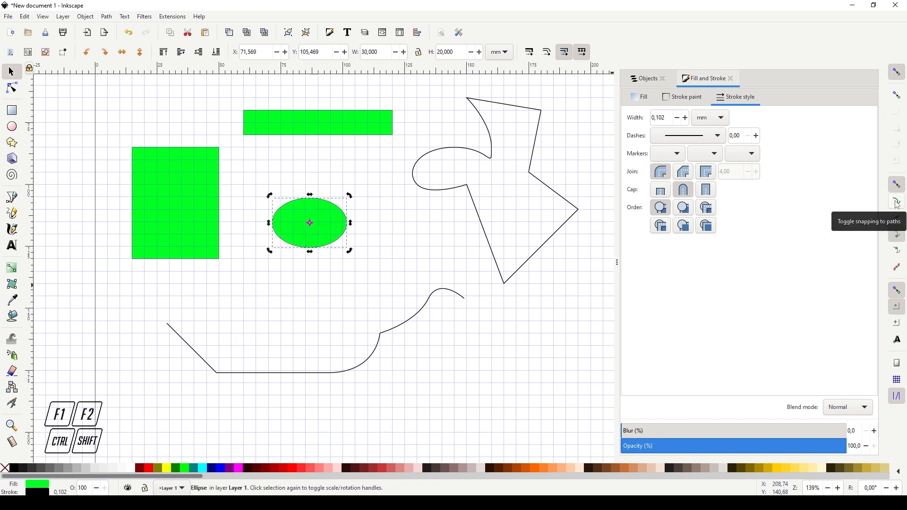
{"action": "key", "text": "Escape"}
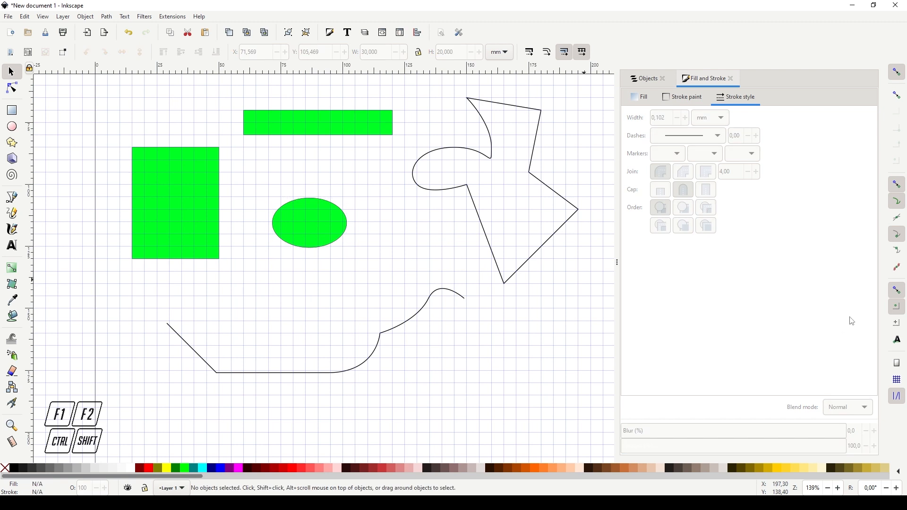
{"action": "left_click", "coordinate": [314, 230]}
{"action": "mouse_move", "coordinate": [314, 230]}
{"action": "left_mouse_down"}
{"action": "mouse_move", "coordinate": [359, 304]}
{"action": "mouse_move", "coordinate": [393, 320]}
{"action": "mouse_move", "coordinate": [387, 332]}
{"action": "mouse_move", "coordinate": [427, 306]}
{"action": "mouse_move", "coordinate": [405, 329]}
{"action": "mouse_move", "coordinate": [329, 213]}
{"action": "left_mouse_up"}
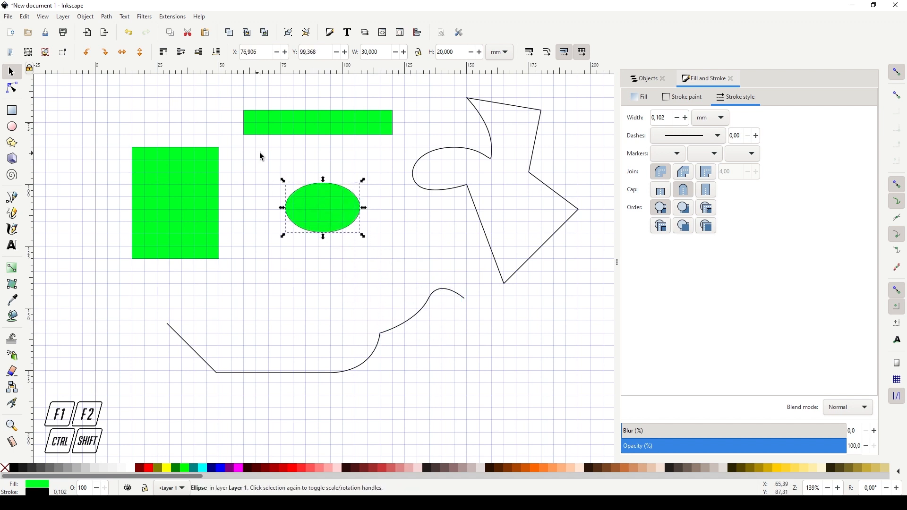
{"action": "left_click", "coordinate": [312, 179]}
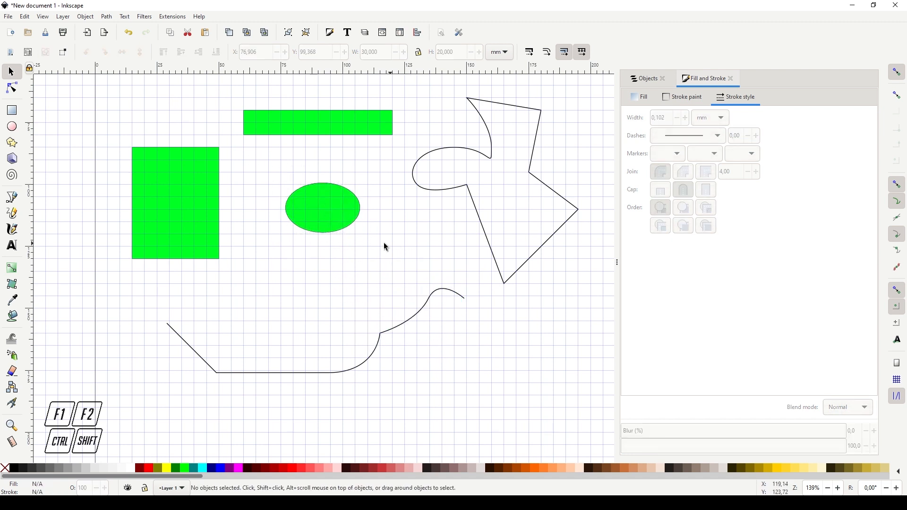
Step: Snap the narrow rectangle to the tall rectangle's upper-right corner at X 50, Y 85 mm and reposition the ellipse below it
{"action": "left_click", "coordinate": [320, 219]}
{"action": "left_click_drag", "start_coordinate": [324, 211], "coordinate": [413, 245]}
{"action": "left_click", "coordinate": [303, 123]}
{"action": "left_click_drag", "start_coordinate": [283, 125], "coordinate": [270, 164]}
{"action": "left_click", "coordinate": [180, 111]}
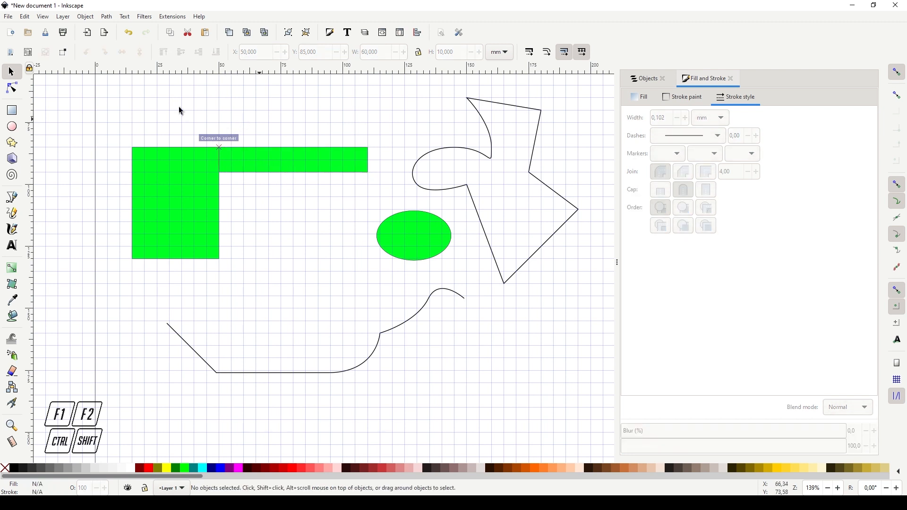
{"action": "left_click", "coordinate": [898, 382]}
{"action": "left_click_drag", "start_coordinate": [418, 243], "coordinate": [274, 217]}
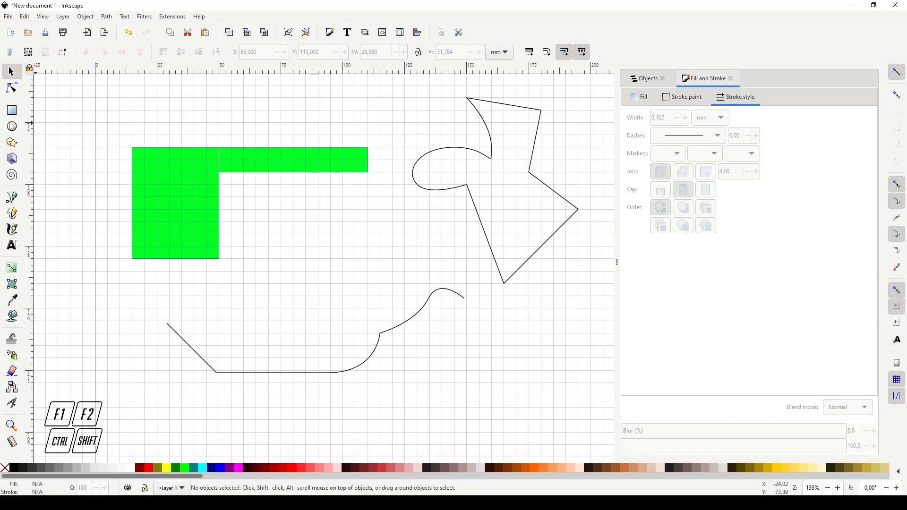
Step: Draw an ellipse 30 mm wide and 55 mm high at X 70, Y 115 mm and delete it
{"action": "key", "text": "e"}
{"action": "left_click_drag", "start_coordinate": [269, 222], "coordinate": [365, 349]}
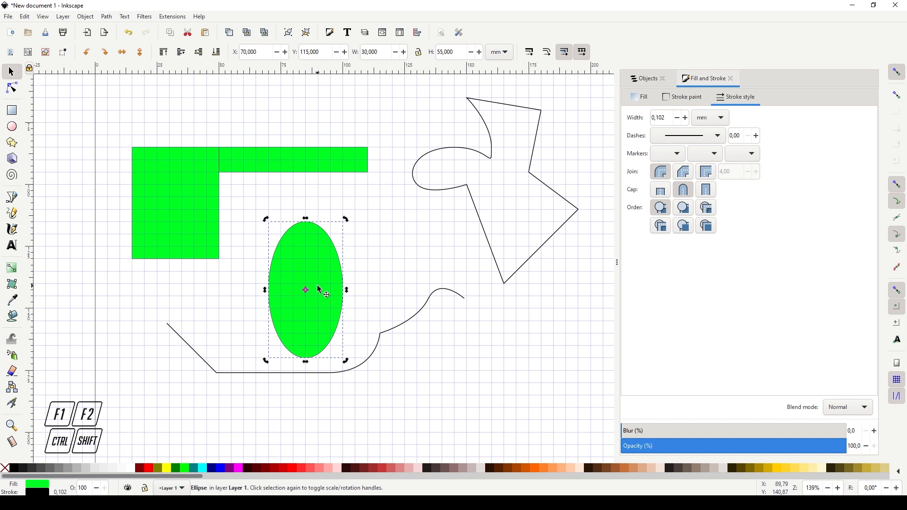
{"action": "key", "text": "Delete"}
Step: Draw two overlapping circles of 20 mm radius below the narrow rectangle, centred at about X 75, Y 115 and X 110, Y 130 mm
{"action": "left_click", "coordinate": [12, 126]}
{"action": "mouse_move", "coordinate": [280, 221]}
{"action": "left_mouse_down"}
{"action": "mouse_move", "coordinate": [370, 316]}
{"action": "mouse_move", "coordinate": [414, 339]}
{"action": "mouse_move", "coordinate": [365, 315]}
{"action": "mouse_move", "coordinate": [416, 347]}
{"action": "mouse_move", "coordinate": [370, 316]}
{"action": "mouse_move", "coordinate": [287, 233]}
{"action": "mouse_move", "coordinate": [333, 267]}
{"action": "mouse_move", "coordinate": [328, 256]}
{"action": "mouse_move", "coordinate": [330, 269]}
{"action": "mouse_move", "coordinate": [322, 244]}
{"action": "mouse_move", "coordinate": [306, 241]}
{"action": "mouse_move", "coordinate": [322, 268]}
{"action": "mouse_move", "coordinate": [298, 241]}
{"action": "mouse_move", "coordinate": [358, 292]}
{"action": "mouse_move", "coordinate": [300, 250]}
{"action": "mouse_move", "coordinate": [331, 271]}
{"action": "left_mouse_up"}
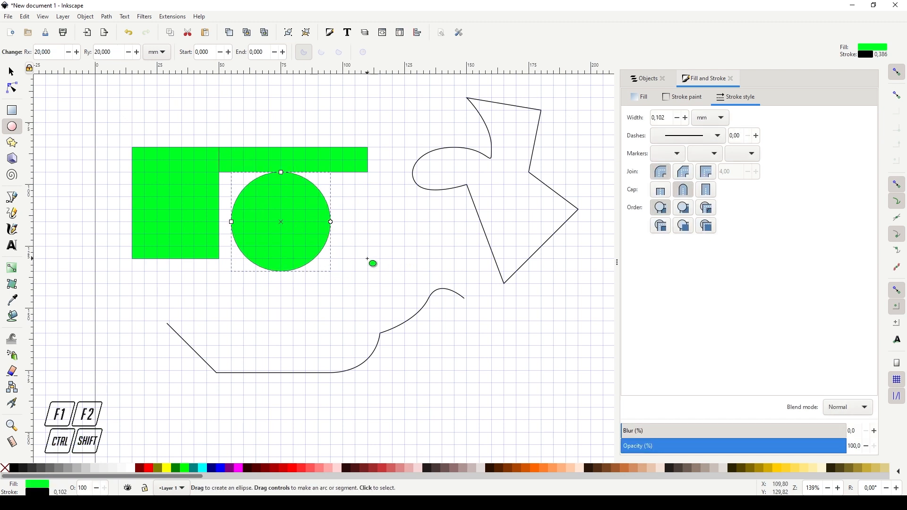
{"action": "left_click_drag", "start_coordinate": [369, 260], "coordinate": [420, 310]}
Step: Draw a 40 mm square at X 65, Y 155 mm over the curved path and examine its width and height
{"action": "key", "text": "ctrl"}
{"action": "key", "text": "shift"}
{"action": "key", "text": "r"}
{"action": "left_click_drag", "start_coordinate": [253, 318], "coordinate": [358, 421]}
{"action": "key", "text": "F1"}
{"action": "double_click", "coordinate": [383, 52]}
{"action": "double_click", "coordinate": [462, 52]}
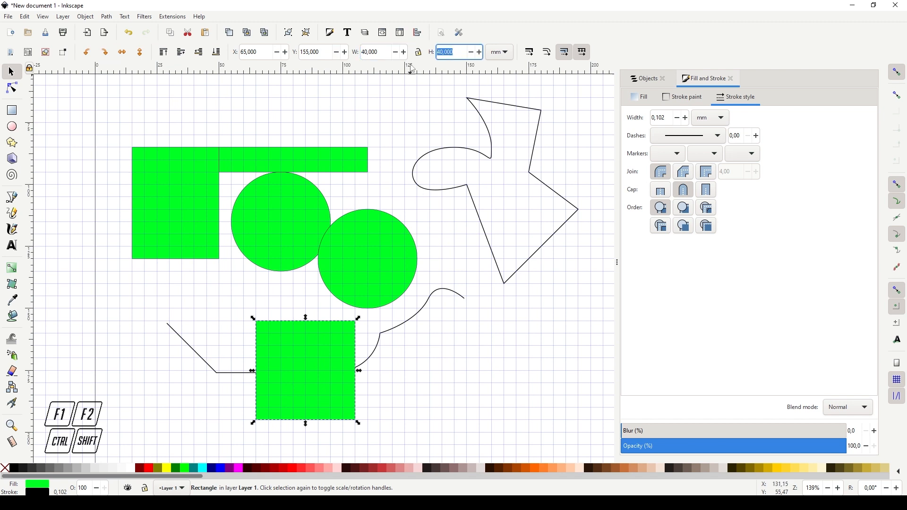
{"action": "left_click", "coordinate": [240, 356]}
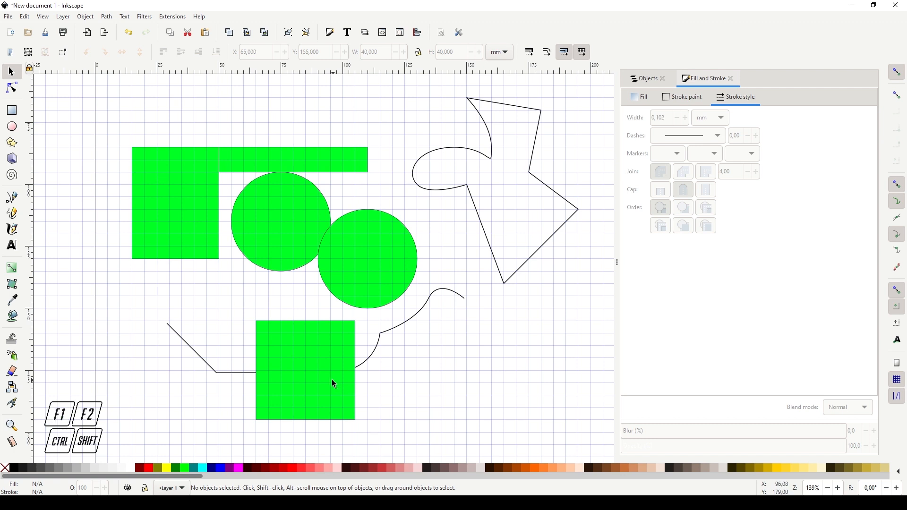
Step: Narrow the 40 mm square to a width of 35 mm and rotate it partway clockwise
{"action": "left_click", "coordinate": [331, 392]}
{"action": "left_click", "coordinate": [396, 305]}
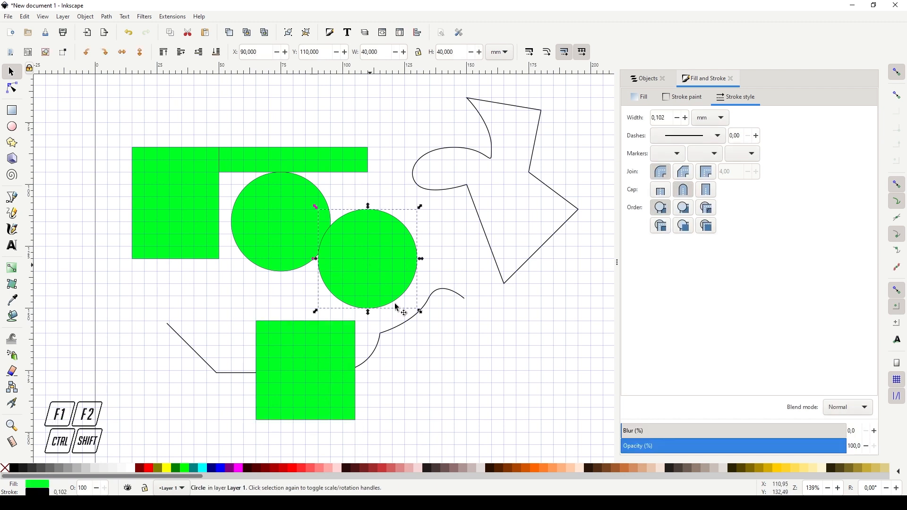
{"action": "left_click", "coordinate": [349, 380]}
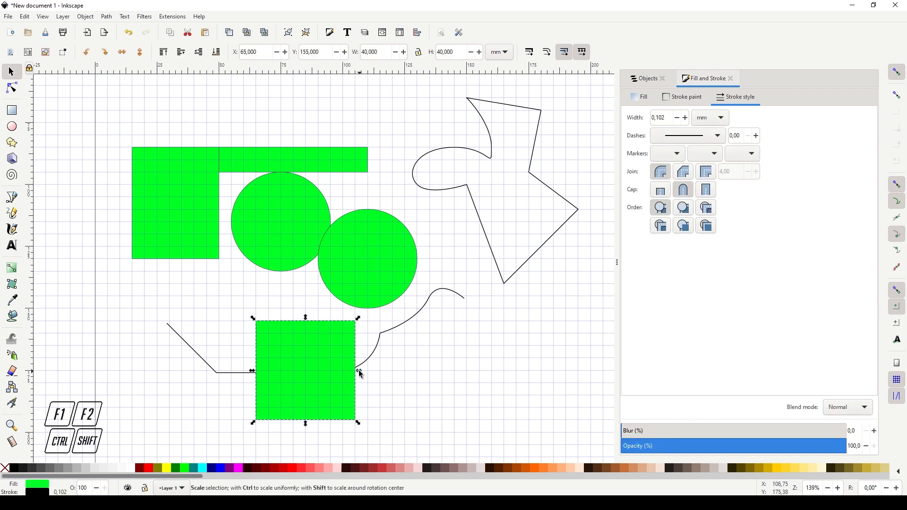
{"action": "mouse_move", "coordinate": [358, 423]}
{"action": "left_mouse_down"}
{"action": "mouse_move", "coordinate": [374, 441]}
{"action": "mouse_move", "coordinate": [363, 424]}
{"action": "mouse_move", "coordinate": [361, 438]}
{"action": "mouse_move", "coordinate": [357, 420]}
{"action": "left_mouse_up"}
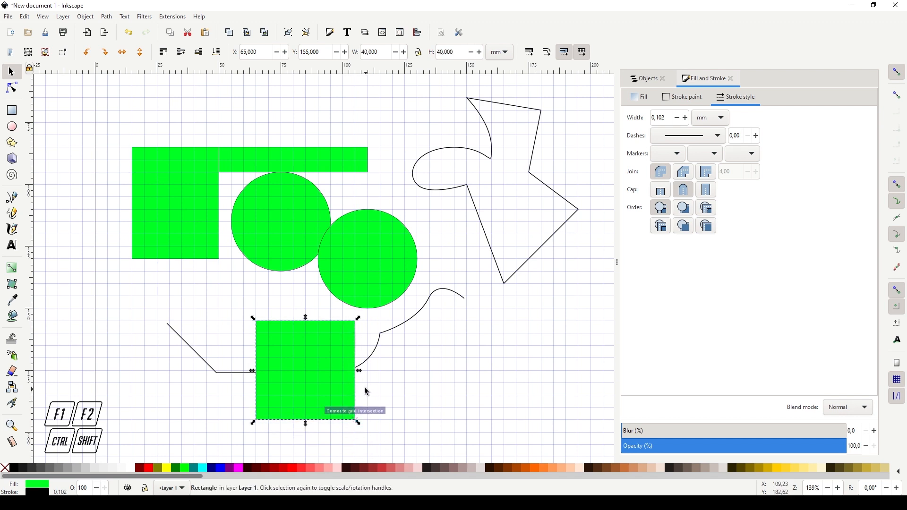
{"action": "mouse_move", "coordinate": [361, 371]}
{"action": "left_mouse_down"}
{"action": "mouse_move", "coordinate": [386, 374]}
{"action": "mouse_move", "coordinate": [347, 378]}
{"action": "left_mouse_up"}
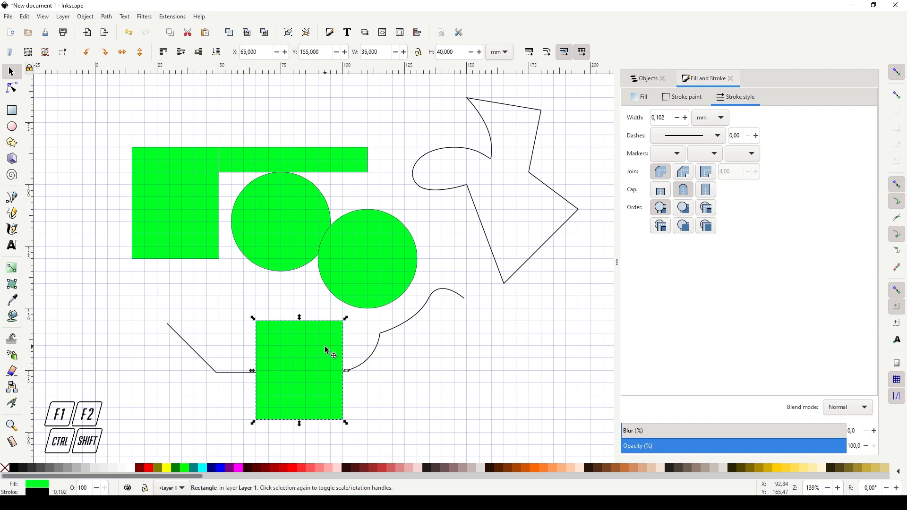
{"action": "left_click_drag", "start_coordinate": [305, 320], "coordinate": [360, 344]}
Step: Scale and rotate the lower-right circle into a horizontal ellipse about 57.3 mm wide and 27.9 mm high
{"action": "left_click", "coordinate": [361, 259]}
{"action": "left_click", "coordinate": [379, 233]}
{"action": "left_click_drag", "start_coordinate": [421, 206], "coordinate": [431, 282]}
{"action": "key", "text": "Escape"}
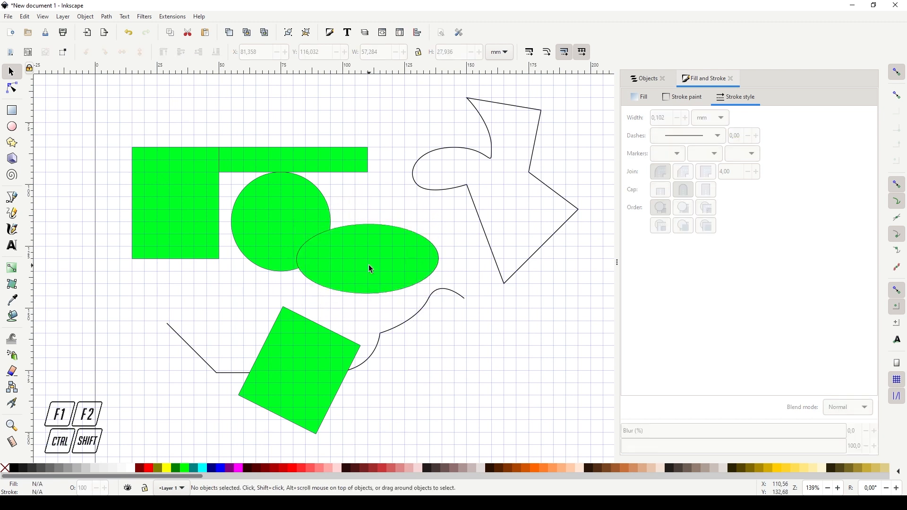
Step: Turn the wide ellipse into a slice with a vertical radius of about 27.7 mm and an end angle of about 253.1°
{"action": "left_click", "coordinate": [370, 268]}
{"action": "key", "text": "e"}
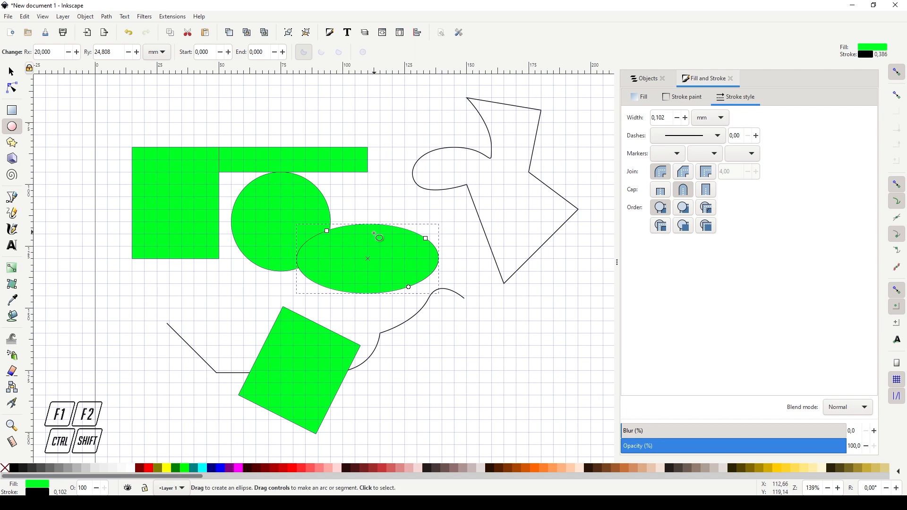
{"action": "left_click_drag", "start_coordinate": [409, 287], "coordinate": [410, 250]}
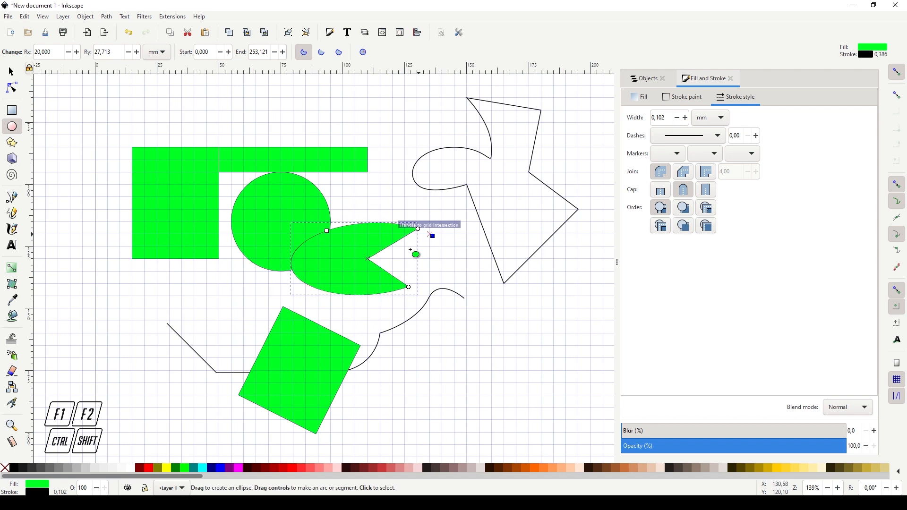
{"action": "key", "text": "F1"}
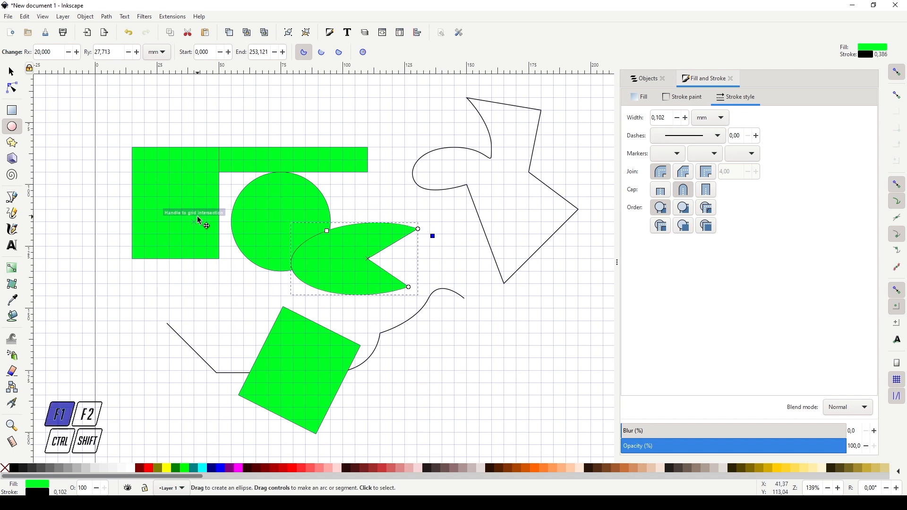
Step: Round the corners of the tall rectangle with a 5 mm vertical radius
{"action": "left_click", "coordinate": [180, 241]}
{"action": "double_click", "coordinate": [179, 207]}
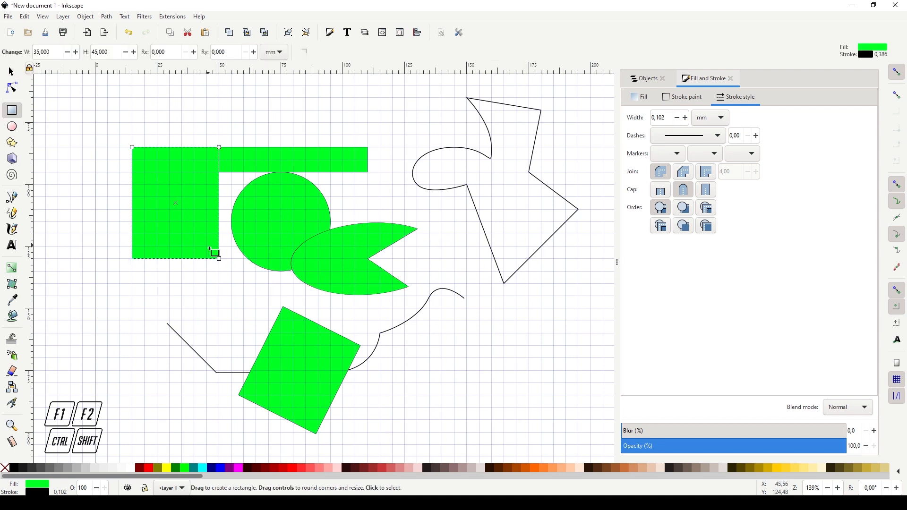
{"action": "left_click_drag", "start_coordinate": [219, 146], "coordinate": [216, 174]}
{"action": "left_click", "coordinate": [235, 52]}
{"action": "scroll", "coordinate": [235, 52], "scroll_direction": "down", "scroll_amount": 1}
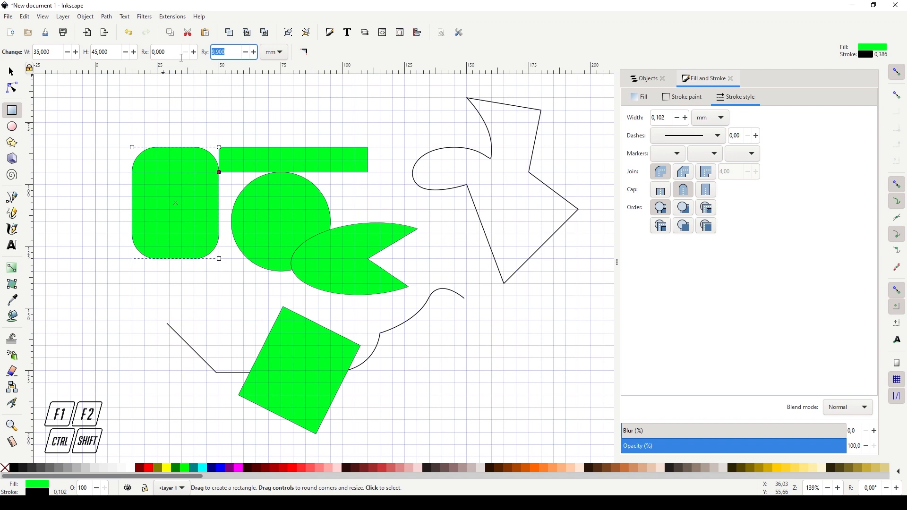
{"action": "type", "text": "5"}
{"action": "key", "text": "Return"}
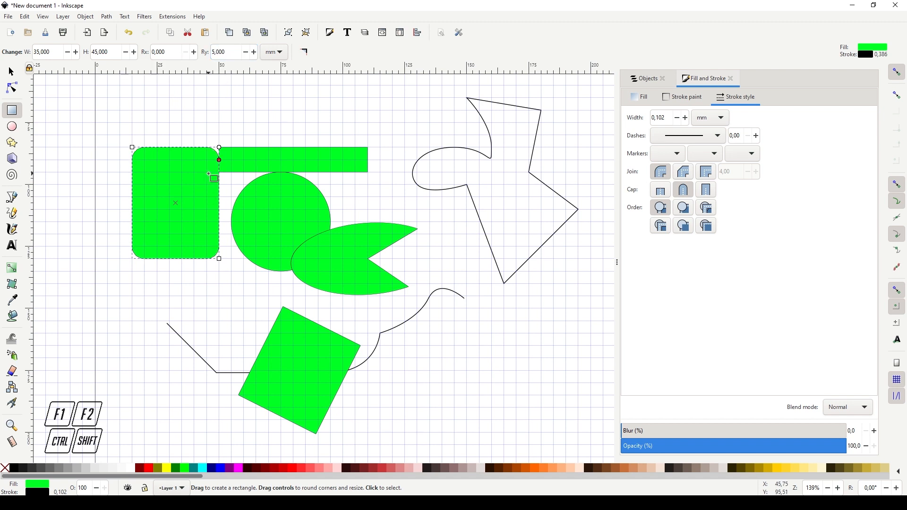
Step: Move and enlarge the rounded rectangle below the angular path, and place the circle at the rounded rectangle's former position
{"action": "key", "text": "F1"}
{"action": "left_click_drag", "start_coordinate": [186, 196], "coordinate": [503, 376]}
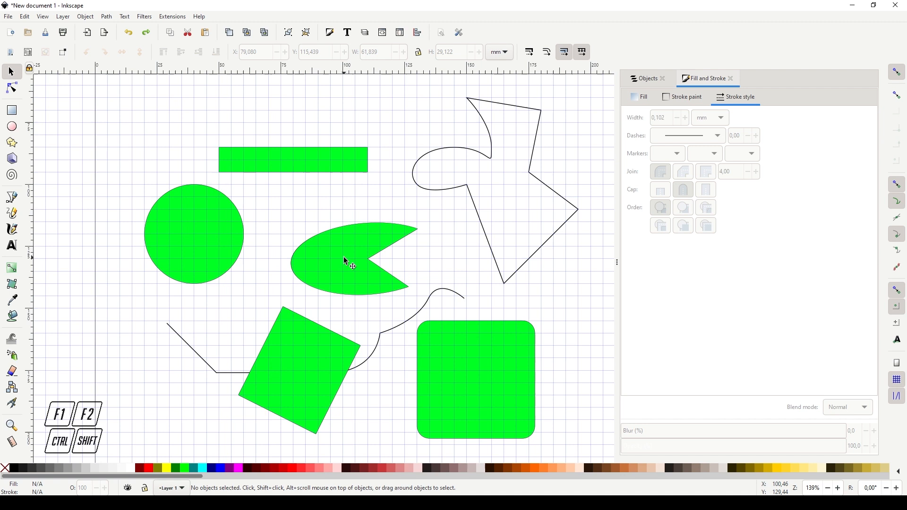
Step: Try making the sliced ellipse whole and undo that change
{"action": "left_click", "coordinate": [344, 256]}
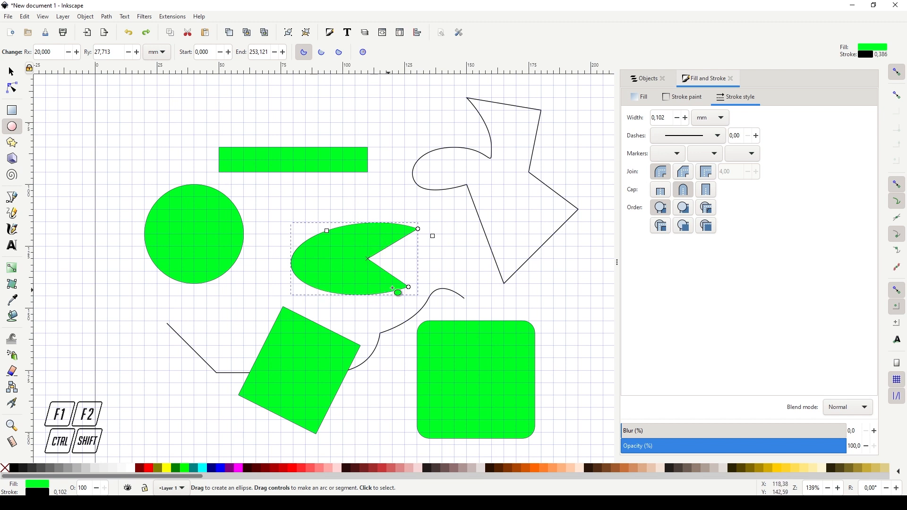
{"action": "left_click", "coordinate": [365, 54]}
{"action": "key", "text": "Escape"}
{"action": "key", "text": "F1"}
{"action": "left_click", "coordinate": [373, 269]}
{"action": "key", "text": "ctrl+z"}
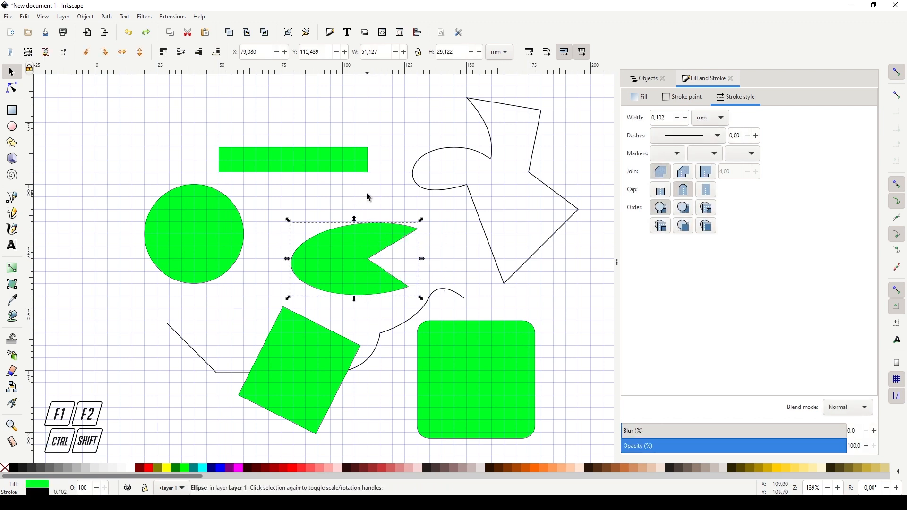
Step: Change the sliced ellipse from a slice to a chord
{"action": "key", "text": "F5"}
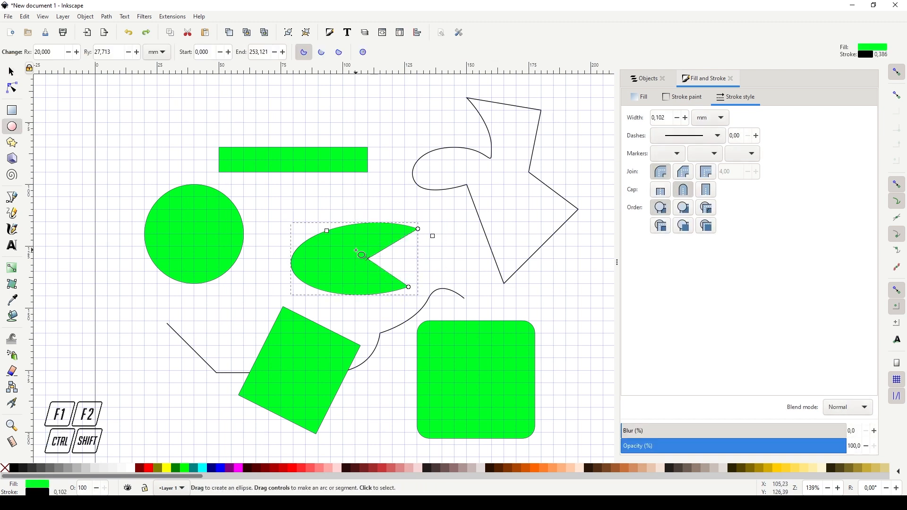
{"action": "left_click", "coordinate": [340, 52]}
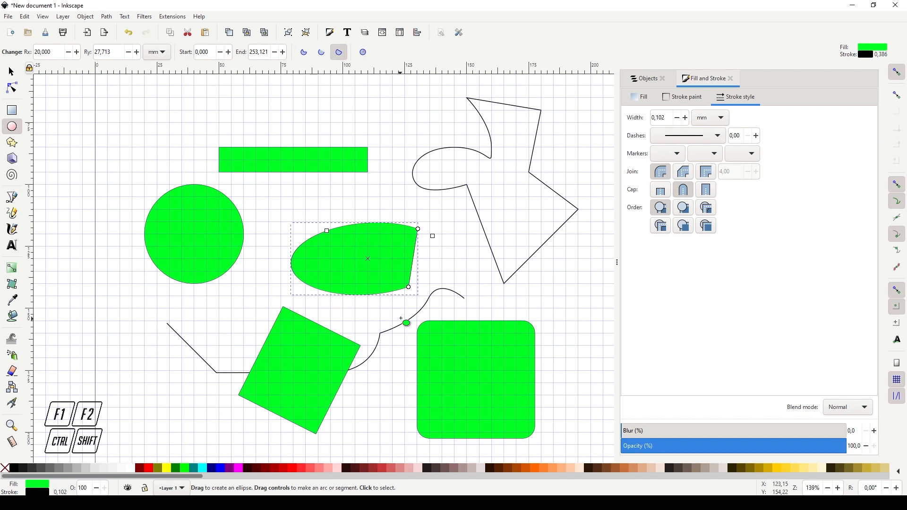
Step: Move the chord-shaped ellipse's arc end points to about 15.6° and 228.4°, making its straight edge nearly vertical
{"action": "left_click_drag", "start_coordinate": [409, 287], "coordinate": [390, 224]}
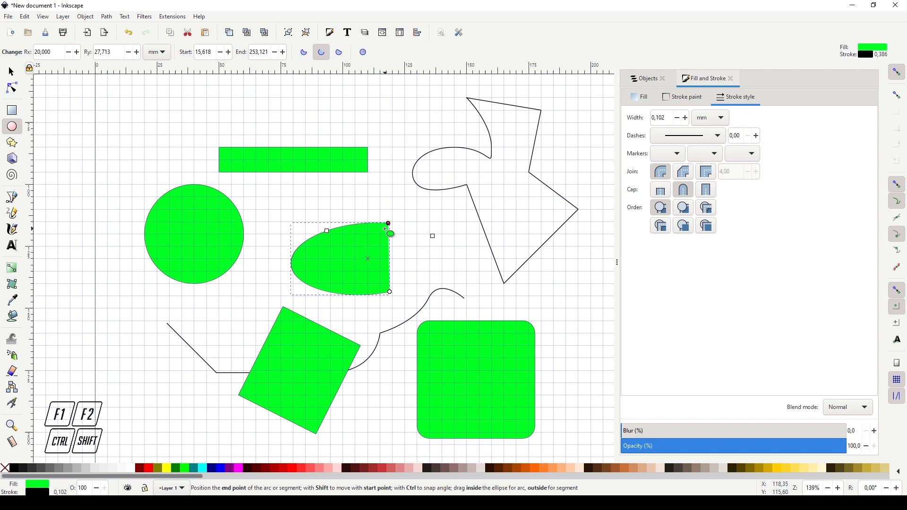
{"action": "key", "text": "F1"}
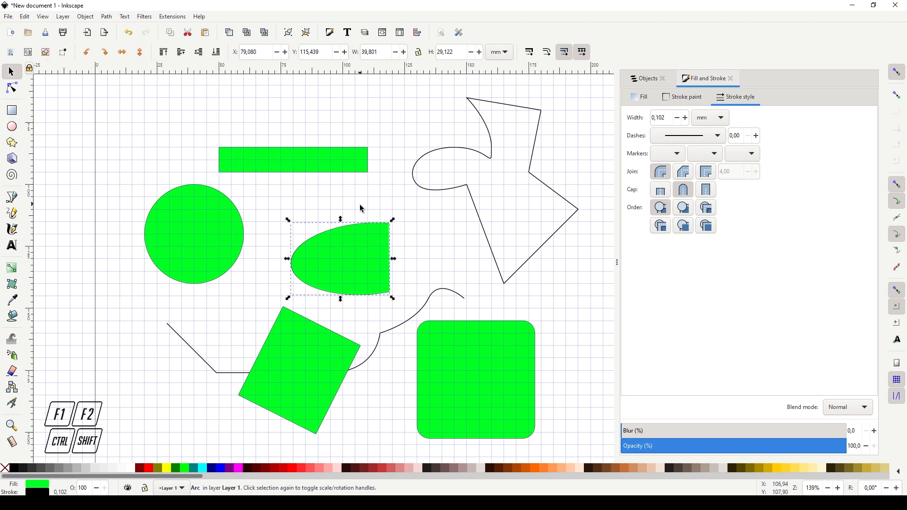
{"action": "left_click", "coordinate": [231, 233]}
{"action": "left_click", "coordinate": [276, 343]}
{"action": "left_click", "coordinate": [378, 245]}
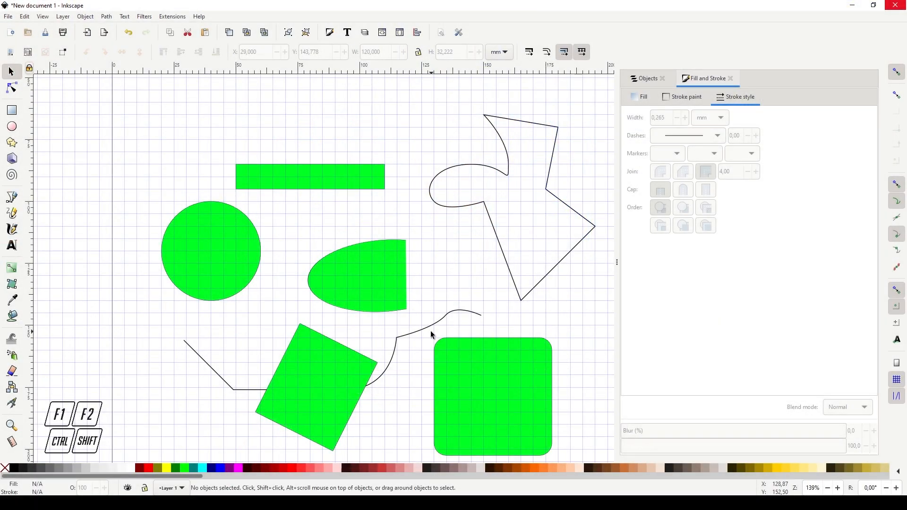
Step: Raise the open path with straight and curved segments to the top, in front of the rotated rectangle
{"action": "key", "text": "F1"}
{"action": "left_click", "coordinate": [422, 334]}
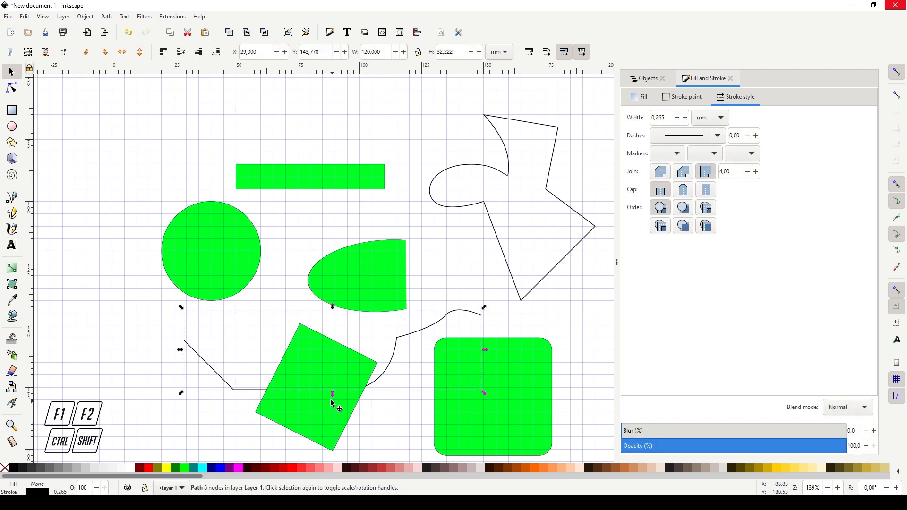
{"action": "left_click", "coordinate": [397, 420]}
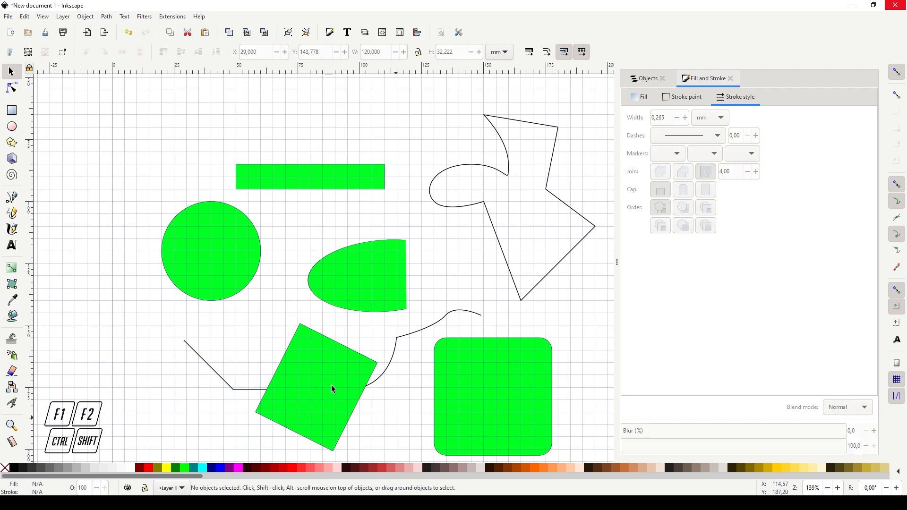
{"action": "left_click", "coordinate": [395, 350]}
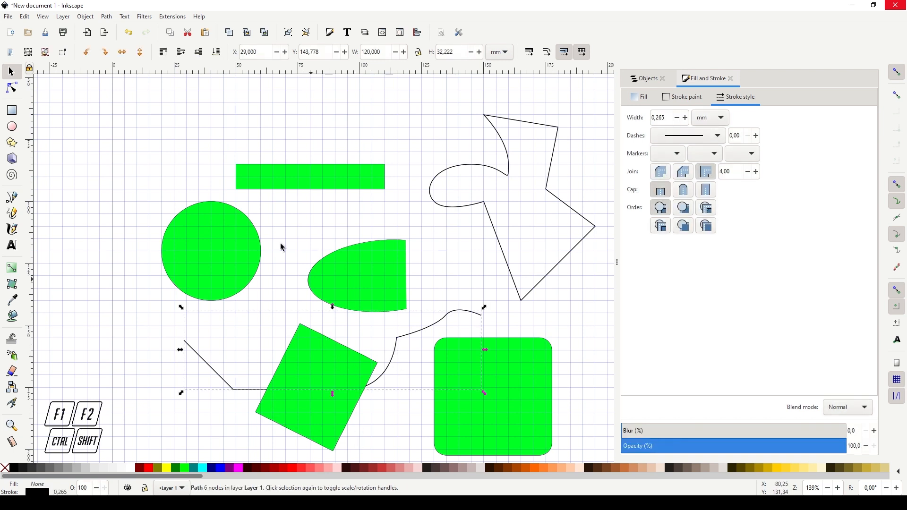
{"action": "left_click", "coordinate": [164, 53]}
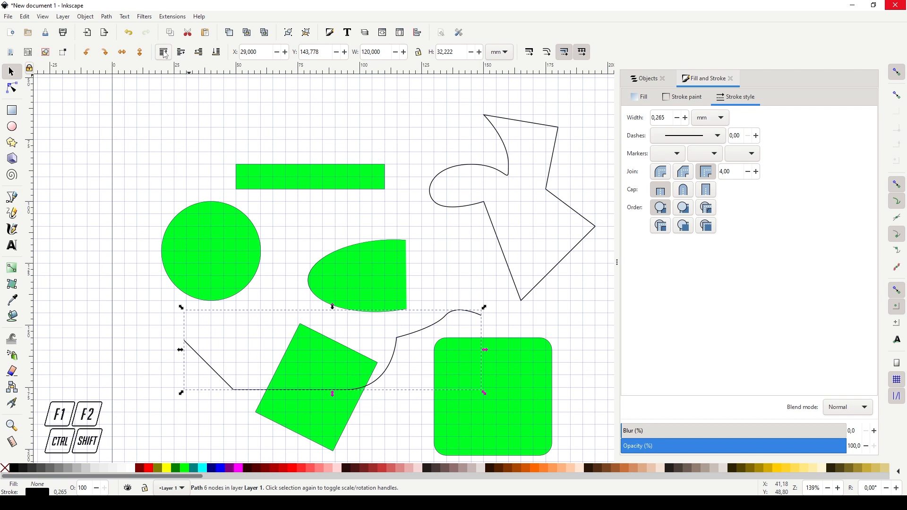
Step: Edit the open path's nodes and snap its sharp corner node to the grid intersection at X 115, Y 155 mm
{"action": "scroll", "coordinate": [400, 310], "scroll_direction": "down", "scroll_amount": 2}
{"action": "key", "text": "ctrl"}
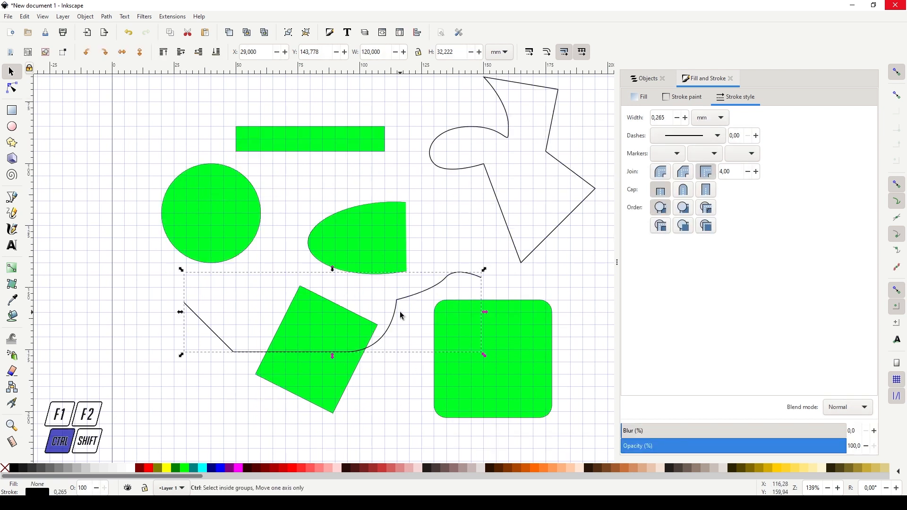
{"action": "scroll", "coordinate": [405, 311], "scroll_direction": "up", "scroll_amount": 2}
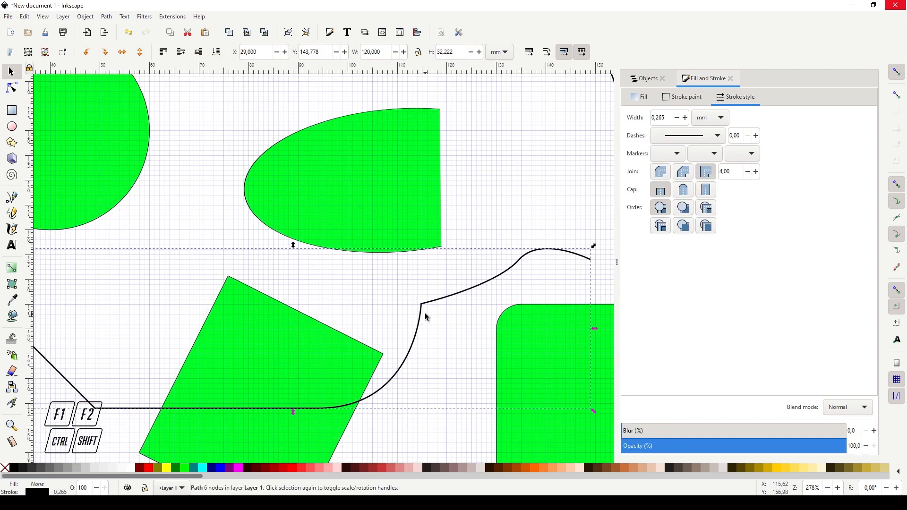
{"action": "key", "text": "F2"}
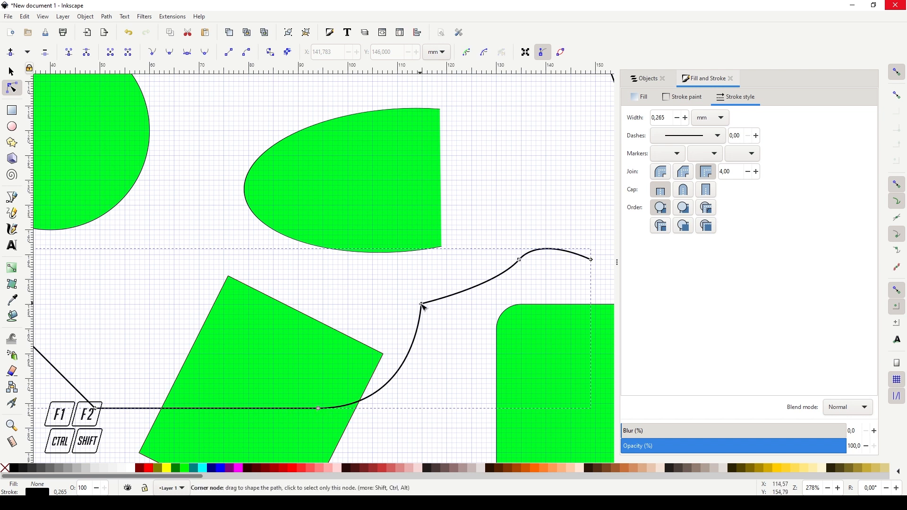
{"action": "mouse_move", "coordinate": [422, 305]}
{"action": "left_mouse_down"}
{"action": "mouse_move", "coordinate": [437, 323]}
{"action": "mouse_move", "coordinate": [409, 297]}
{"action": "mouse_move", "coordinate": [432, 299]}
{"action": "mouse_move", "coordinate": [406, 286]}
{"action": "mouse_move", "coordinate": [425, 309]}
{"action": "left_mouse_up"}
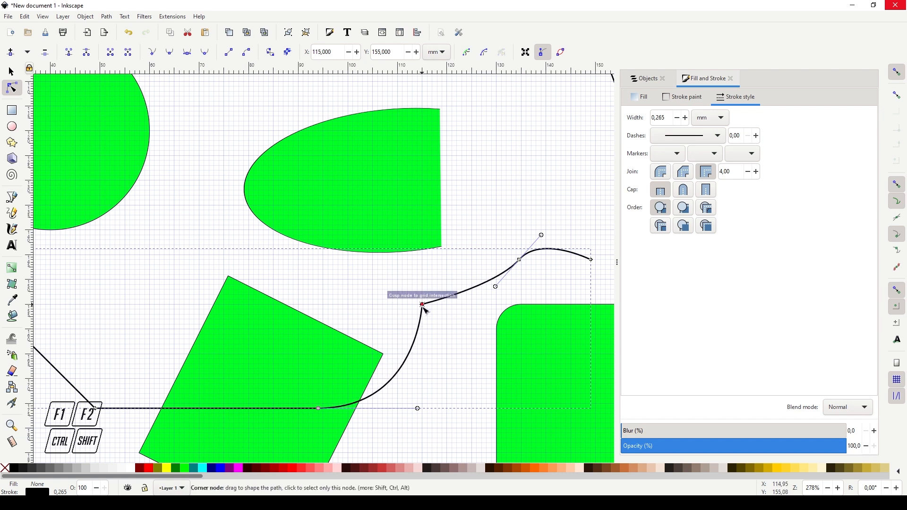
{"action": "left_click", "coordinate": [523, 266]}
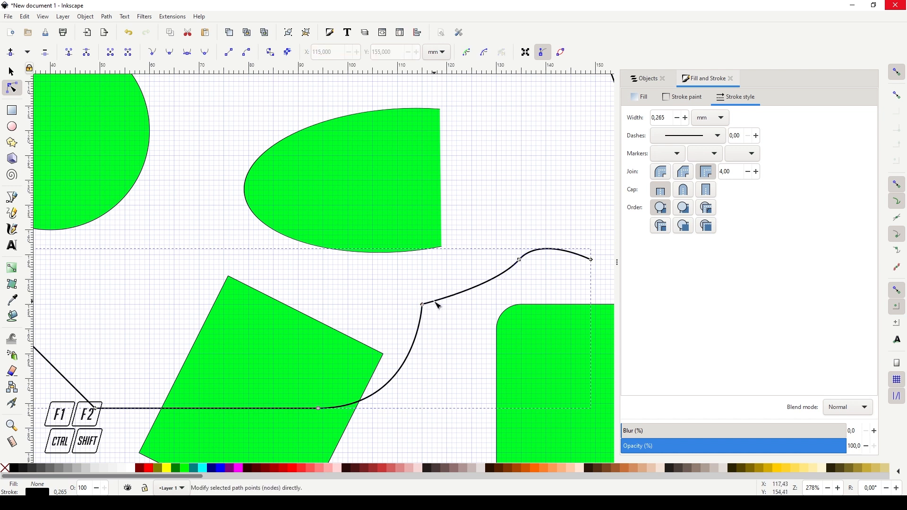
Step: Lengthen and rotate both handles of the smooth node near the open path's curved end to reshape the adjoining curves
{"action": "left_click", "coordinate": [519, 259]}
{"action": "left_click_drag", "start_coordinate": [541, 235], "coordinate": [558, 208]}
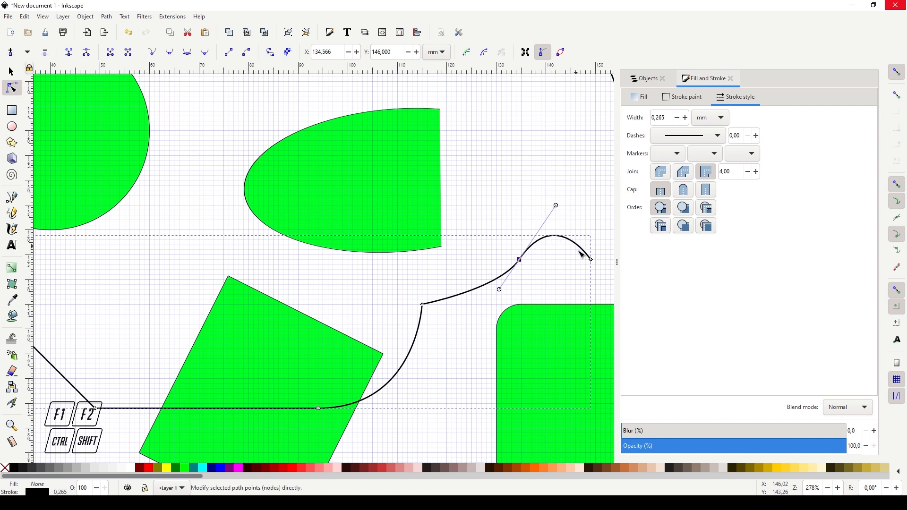
{"action": "left_click_drag", "start_coordinate": [500, 289], "coordinate": [477, 299]}
{"action": "left_click", "coordinate": [518, 259]}
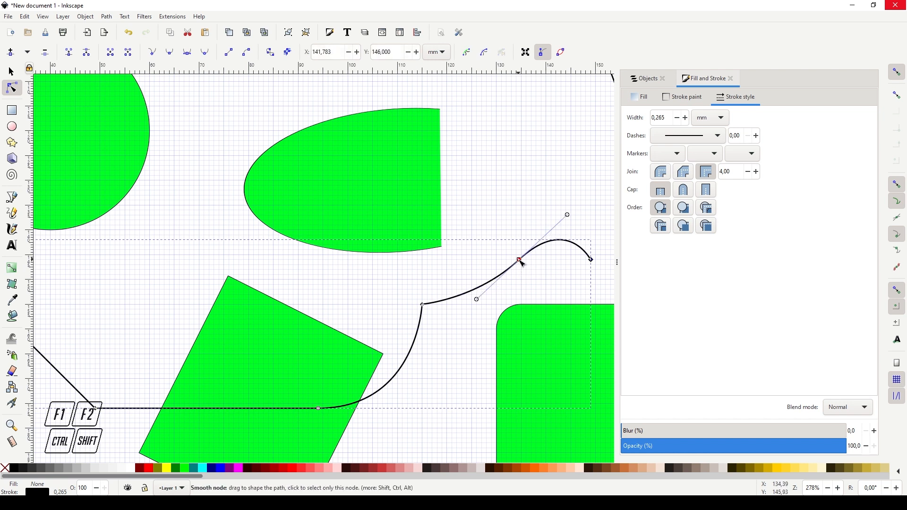
Step: Change that node to auto-smooth and on to a corner node, and pull both its handles upward independently
{"action": "key", "text": "ctrl"}
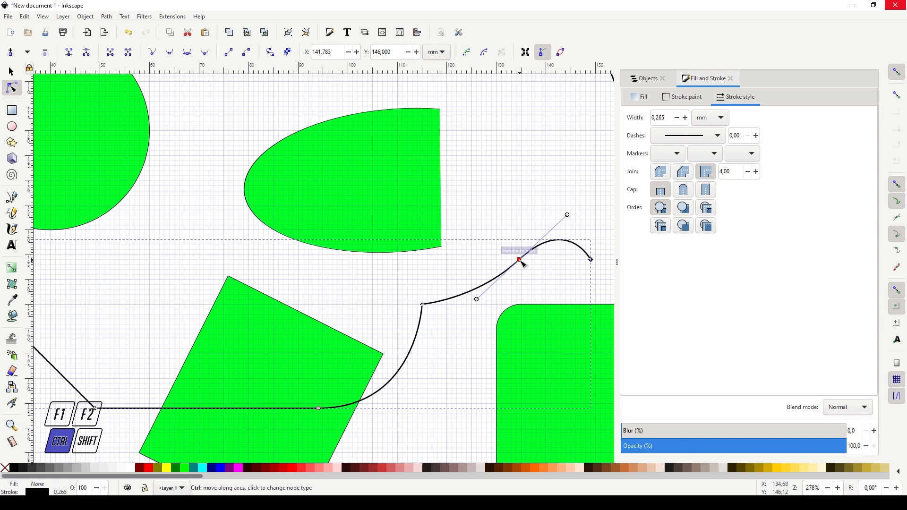
{"action": "left_click", "coordinate": [520, 261], "text": "ctrl"}
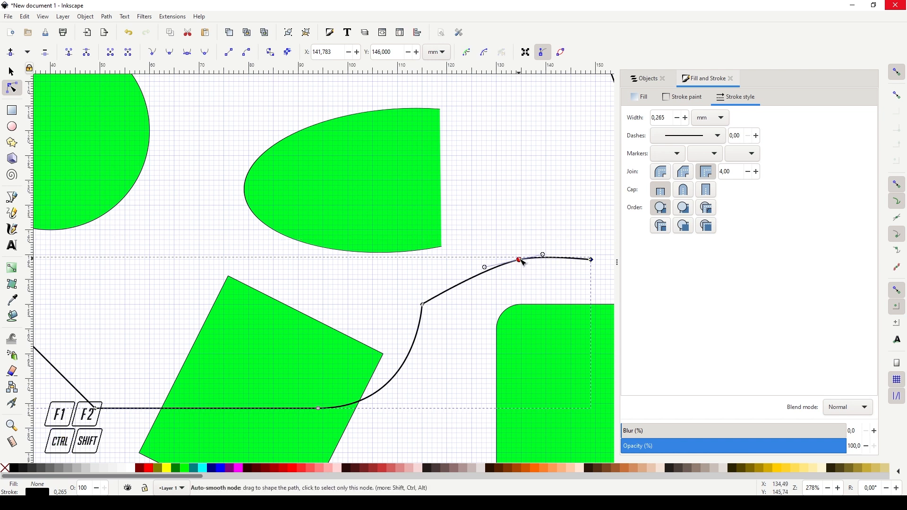
{"action": "left_click", "coordinate": [520, 261], "text": "ctrl"}
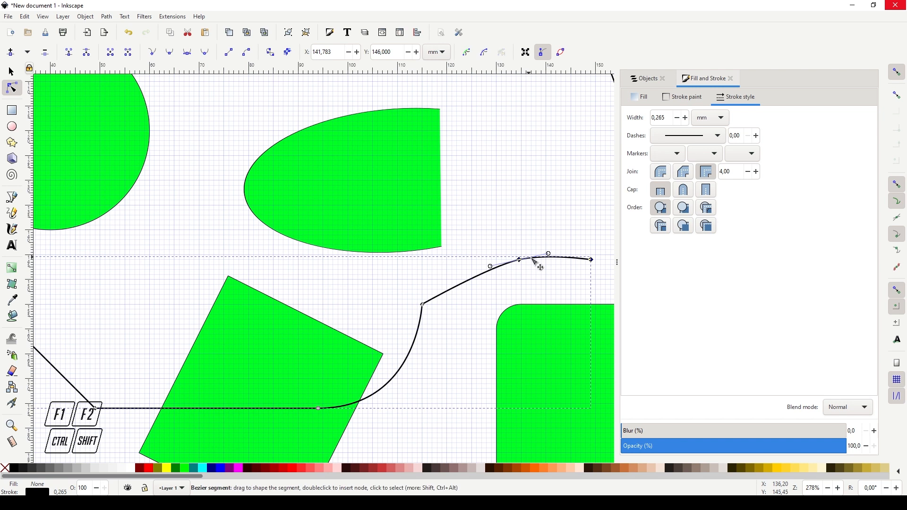
{"action": "left_click_drag", "start_coordinate": [549, 256], "coordinate": [547, 230]}
{"action": "left_click_drag", "start_coordinate": [490, 266], "coordinate": [492, 240]}
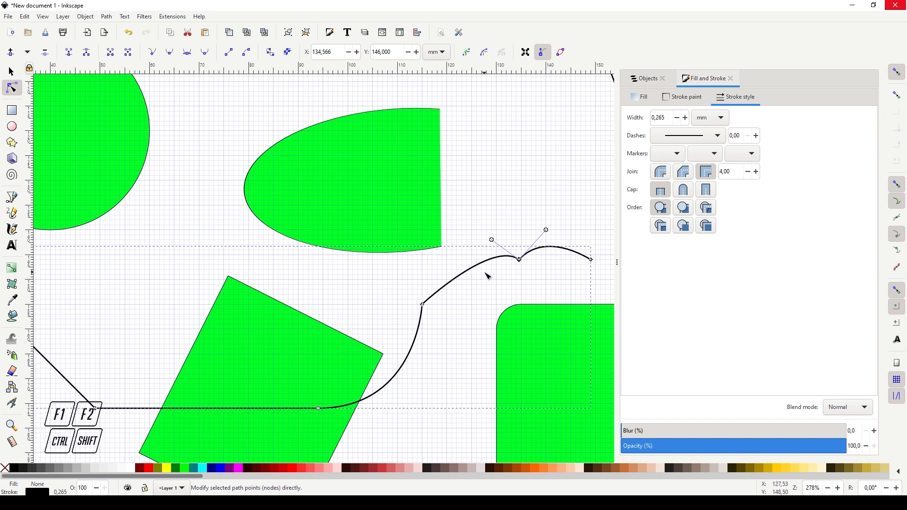
Step: Turn the corner node back into a smooth node and rotate its handles steeply to form an S-shaped curve
{"action": "left_click", "coordinate": [520, 259], "text": "ctrl"}
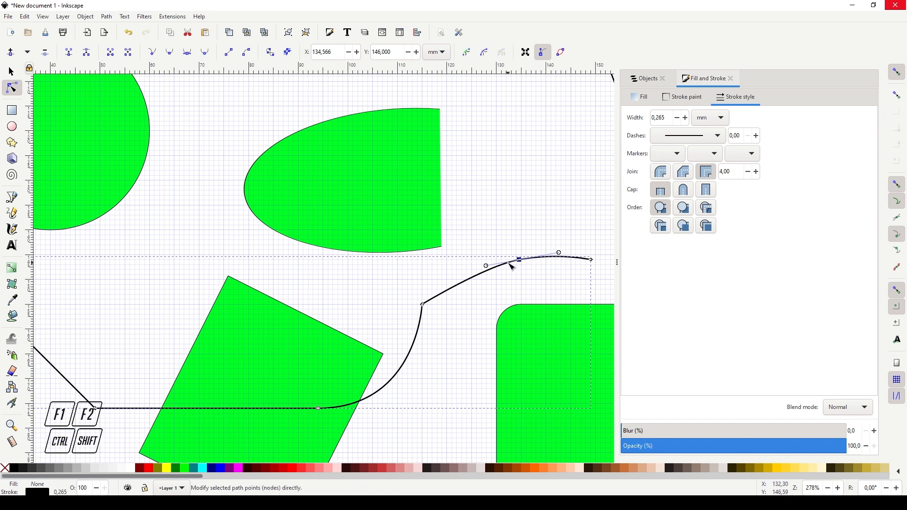
{"action": "left_click_drag", "start_coordinate": [486, 266], "coordinate": [505, 286]}
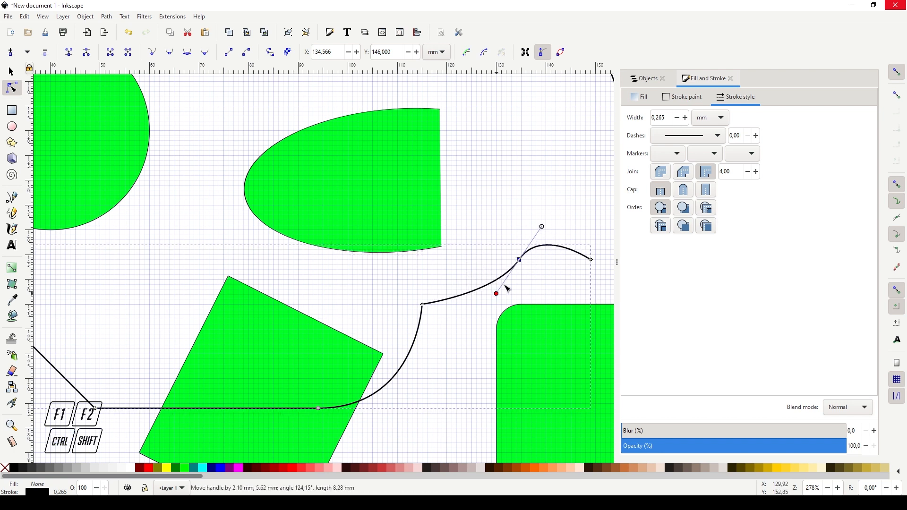
{"action": "left_click_drag", "start_coordinate": [497, 296], "coordinate": [498, 295]}
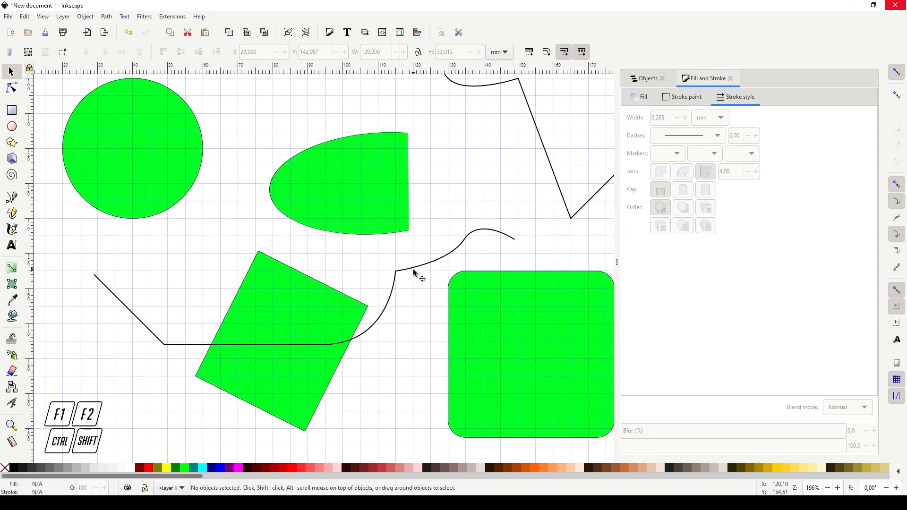
{"action": "left_click", "coordinate": [414, 270]}
{"action": "left_click", "coordinate": [96, 297]}
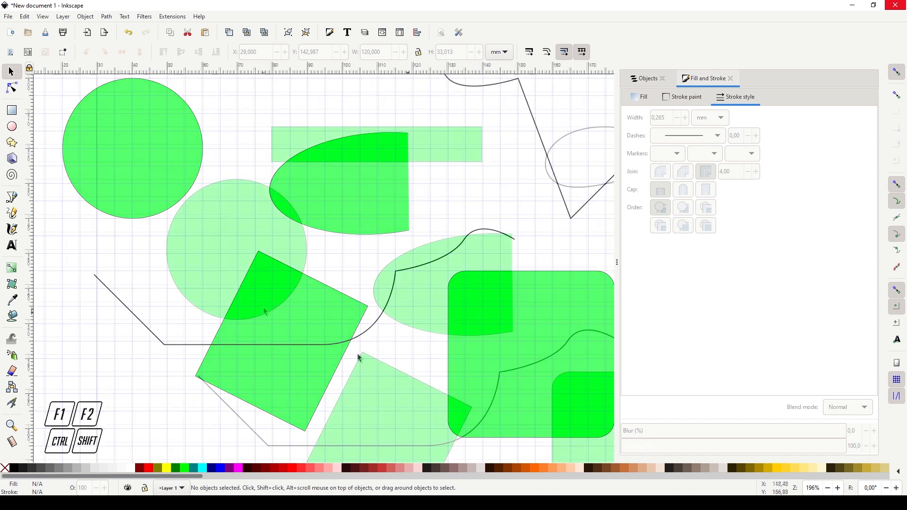
{"action": "left_click", "coordinate": [274, 301]}
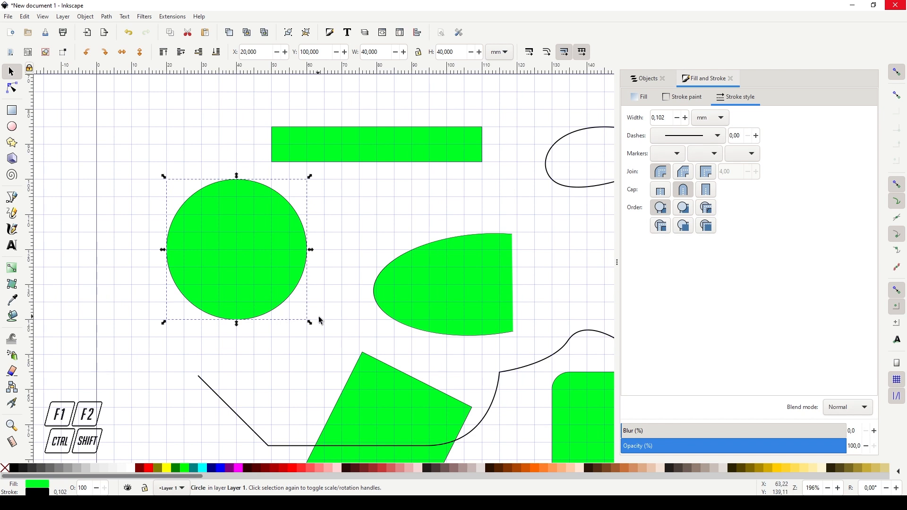
{"action": "left_click_drag", "start_coordinate": [319, 317], "coordinate": [353, 335]}
{"action": "left_click", "coordinate": [364, 326]}
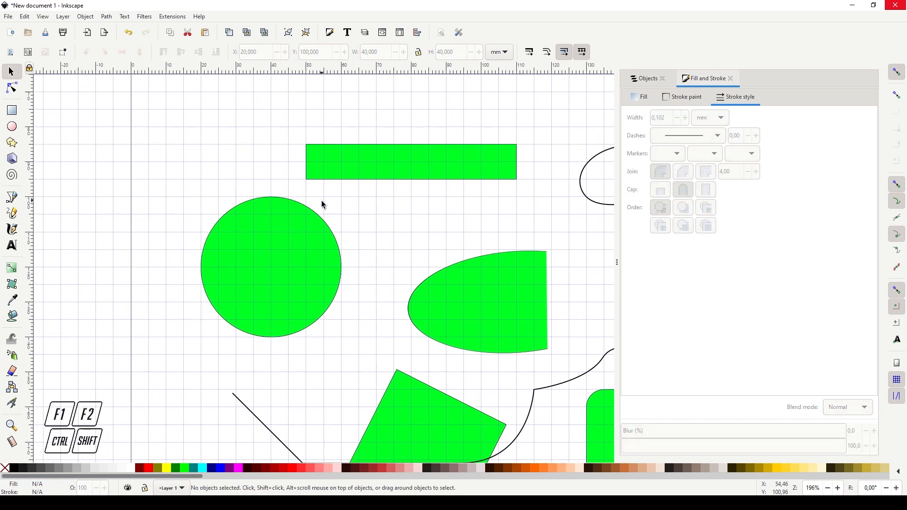
Step: Draw a 5 mm circle beside the large circle and move it just inside the large circle's left edge
{"action": "left_click", "coordinate": [11, 125]}
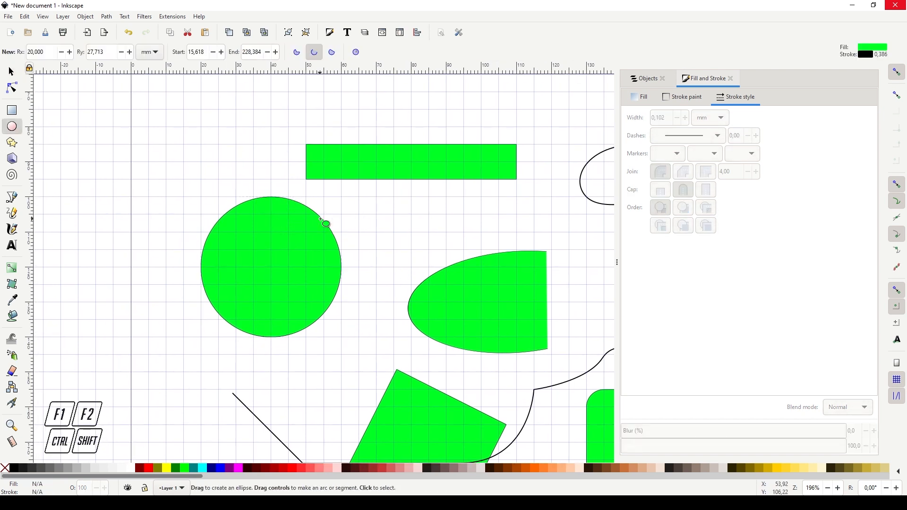
{"action": "left_click_drag", "start_coordinate": [359, 216], "coordinate": [377, 232]}
{"action": "mouse_move", "coordinate": [362, 229]}
{"action": "left_mouse_down"}
{"action": "mouse_move", "coordinate": [343, 245]}
{"action": "mouse_move", "coordinate": [347, 299]}
{"action": "mouse_move", "coordinate": [304, 342]}
{"action": "mouse_move", "coordinate": [198, 334]}
{"action": "mouse_move", "coordinate": [166, 247]}
{"action": "mouse_move", "coordinate": [243, 190]}
{"action": "mouse_move", "coordinate": [331, 204]}
{"action": "mouse_move", "coordinate": [286, 218]}
{"action": "mouse_move", "coordinate": [319, 239]}
{"action": "mouse_move", "coordinate": [335, 288]}
{"action": "mouse_move", "coordinate": [282, 331]}
{"action": "mouse_move", "coordinate": [230, 309]}
{"action": "mouse_move", "coordinate": [208, 265]}
{"action": "left_mouse_up"}
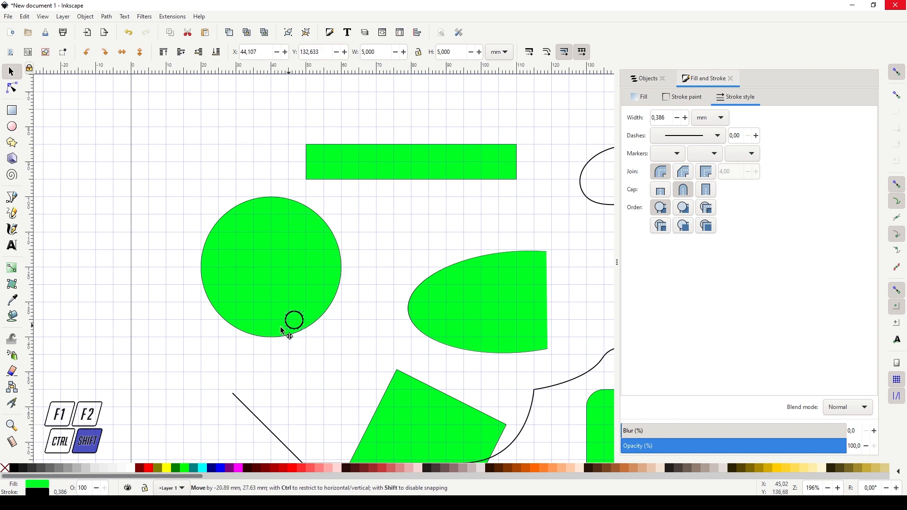
{"action": "left_click_drag", "start_coordinate": [330, 358], "coordinate": [285, 249]}
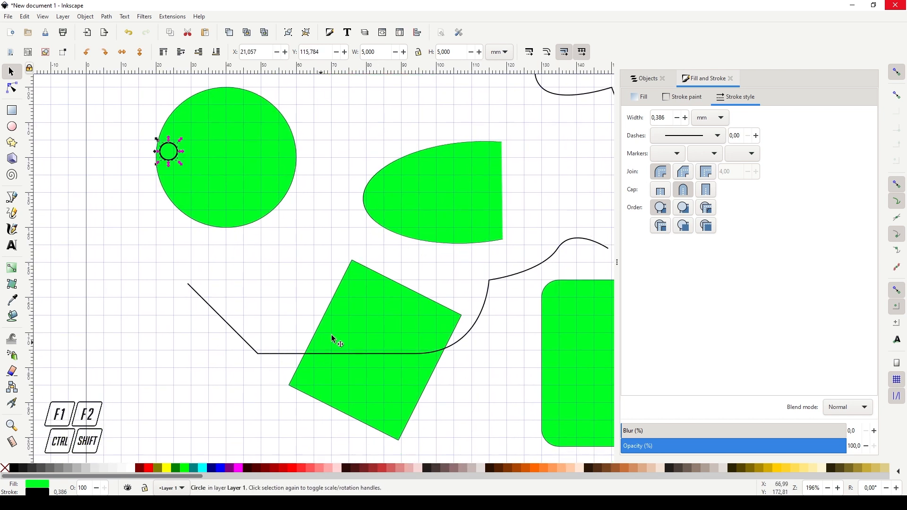
{"action": "left_click_drag", "start_coordinate": [445, 315], "coordinate": [374, 341]}
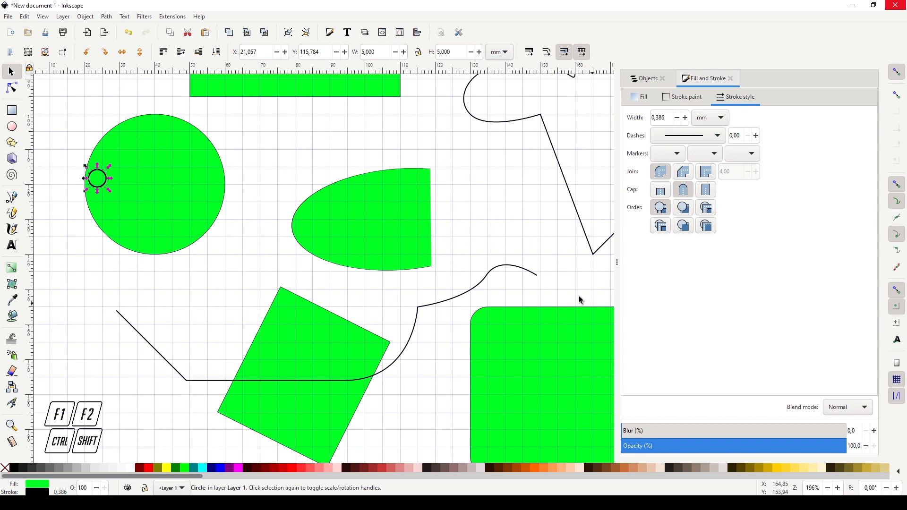
Step: Draw a three-segment open path about 20 by 7 mm with the Pen tool, from below the curved path's end to X 130 mm
{"action": "scroll", "coordinate": [398, 341], "scroll_direction": "down", "scroll_amount": 1}
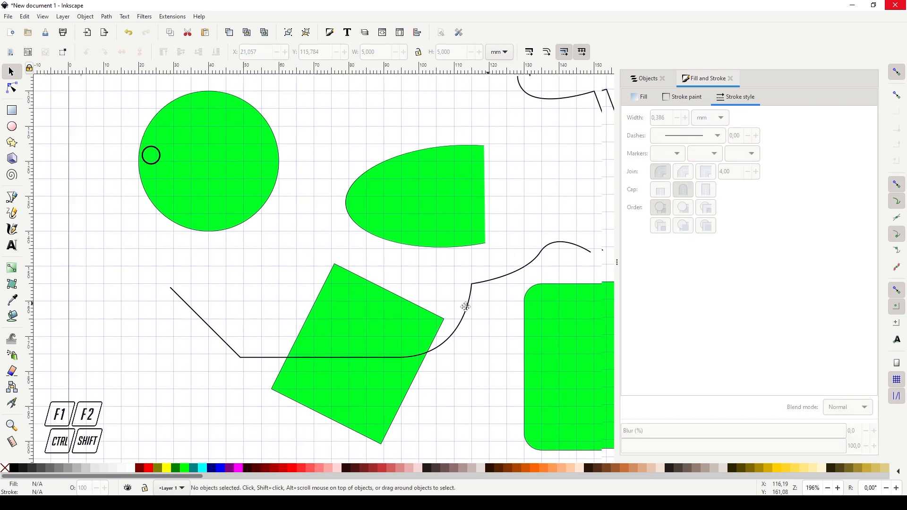
{"action": "left_click_drag", "start_coordinate": [466, 304], "coordinate": [403, 305]}
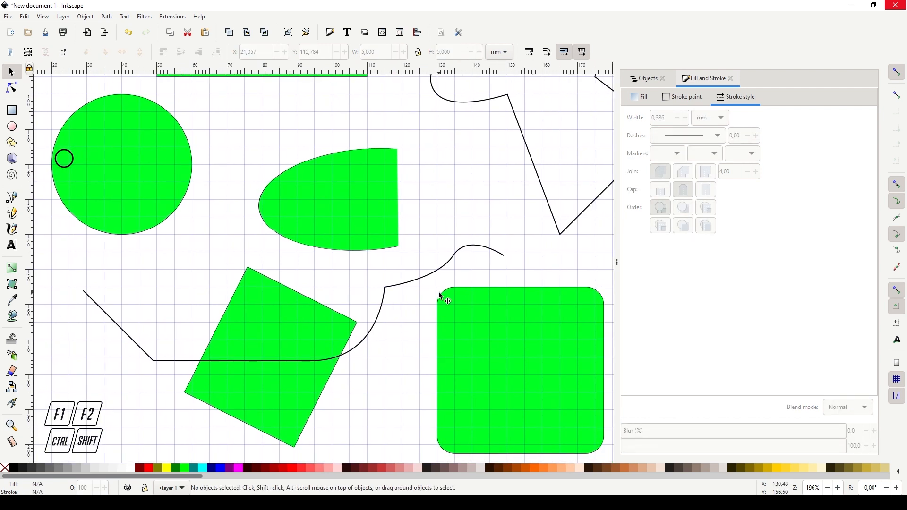
{"action": "left_click_drag", "start_coordinate": [456, 286], "coordinate": [331, 297]}
{"action": "scroll", "coordinate": [370, 277], "scroll_direction": "up", "scroll_amount": 6}
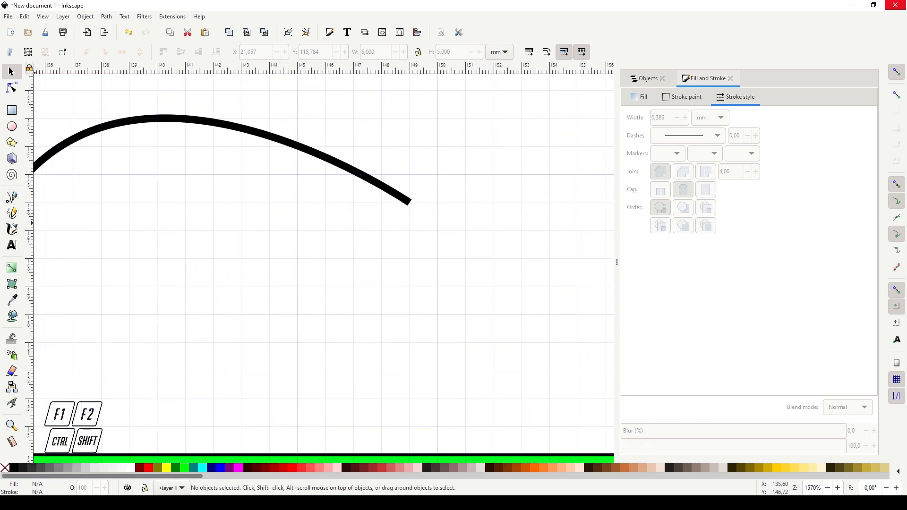
{"action": "left_click", "coordinate": [11, 197]}
{"action": "mouse_move", "coordinate": [438, 258]}
{"action": "left_mouse_down"}
{"action": "mouse_move", "coordinate": [435, 285]}
{"action": "mouse_move", "coordinate": [353, 399]}
{"action": "left_mouse_up"}
{"action": "left_click", "coordinate": [353, 398]}
{"action": "left_click", "coordinate": [70, 410]}
{"action": "left_click_drag", "start_coordinate": [71, 410], "coordinate": [243, 332]}
{"action": "left_click", "coordinate": [59, 381]}
{"action": "double_click", "coordinate": [60, 381]}
{"action": "left_click_drag", "start_coordinate": [317, 284], "coordinate": [273, 322]}
{"action": "scroll", "coordinate": [273, 323], "scroll_direction": "down", "scroll_amount": 2}
{"action": "key", "text": "F1"}
Step: Examine the gap between the curved path's free end and the upper end of the new three-segment path
{"action": "left_click", "coordinate": [358, 224]}
{"action": "left_click", "coordinate": [363, 221]}
{"action": "left_click", "coordinate": [387, 330]}
{"action": "left_click", "coordinate": [380, 231]}
{"action": "scroll", "coordinate": [418, 253], "scroll_direction": "up", "scroll_amount": 2}
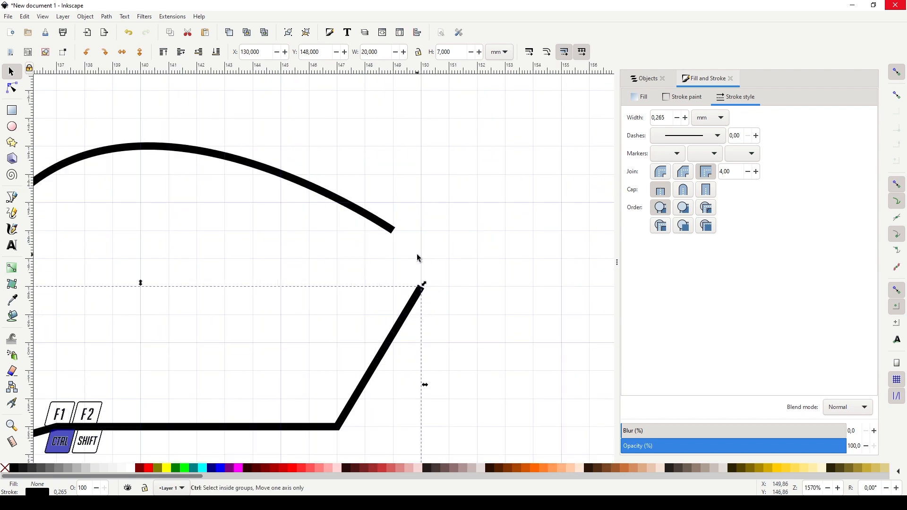
{"action": "left_click", "coordinate": [439, 226]}
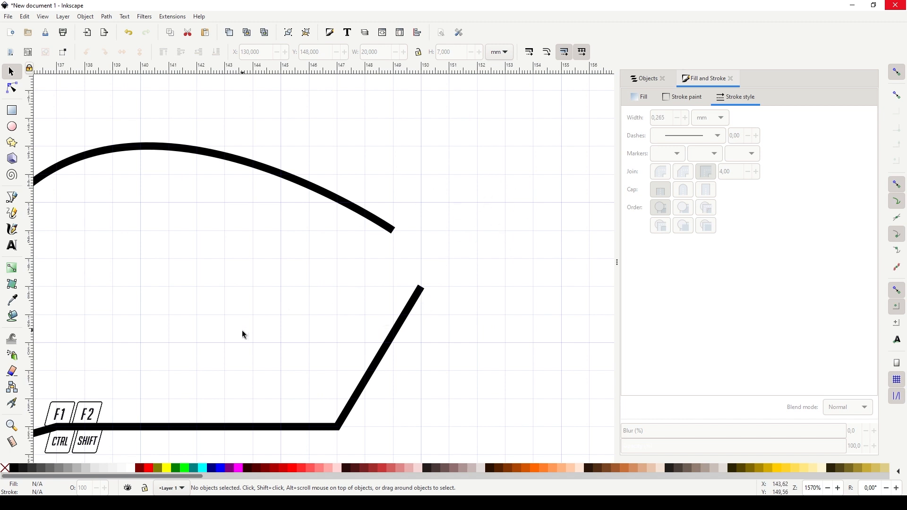
{"action": "scroll", "coordinate": [371, 305], "scroll_direction": "down", "scroll_amount": 6}
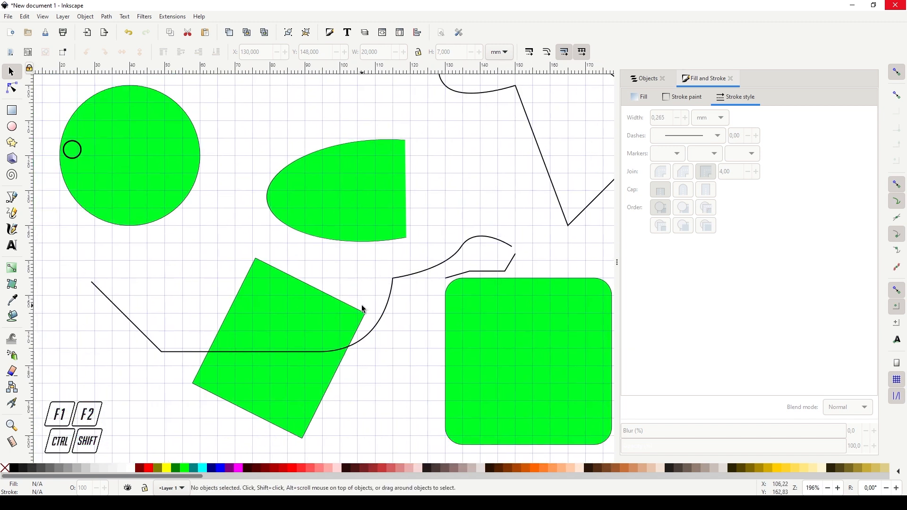
{"action": "scroll", "coordinate": [386, 298], "scroll_direction": "down", "scroll_amount": 2}
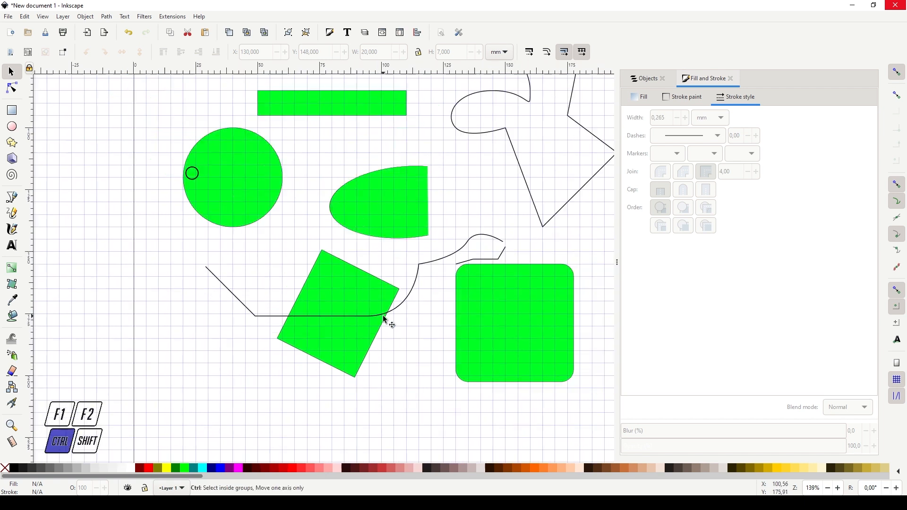
Step: Draw a closed four-sided path about 100 by 40 mm with the Pen tool in the empty area below the green shapes
{"action": "left_click", "coordinate": [403, 234]}
{"action": "left_click", "coordinate": [501, 311]}
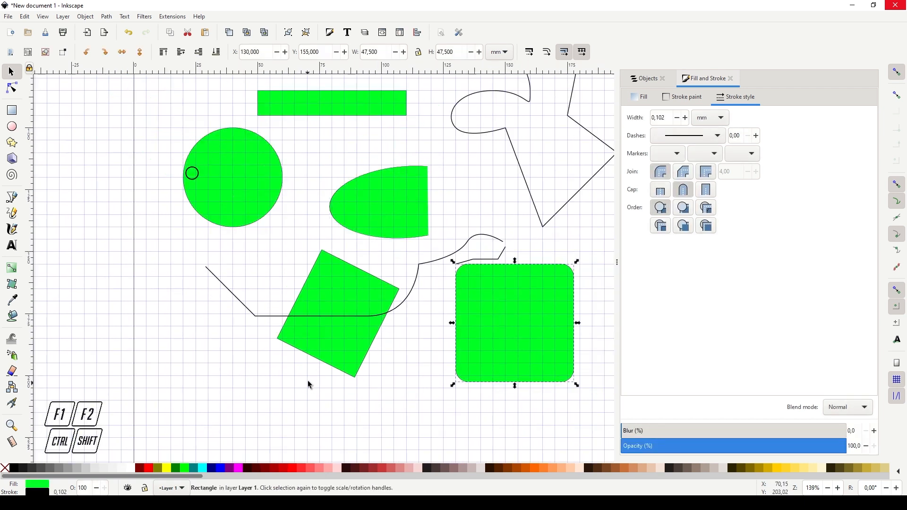
{"action": "left_click", "coordinate": [12, 199]}
{"action": "left_click_drag", "start_coordinate": [299, 337], "coordinate": [266, 241]}
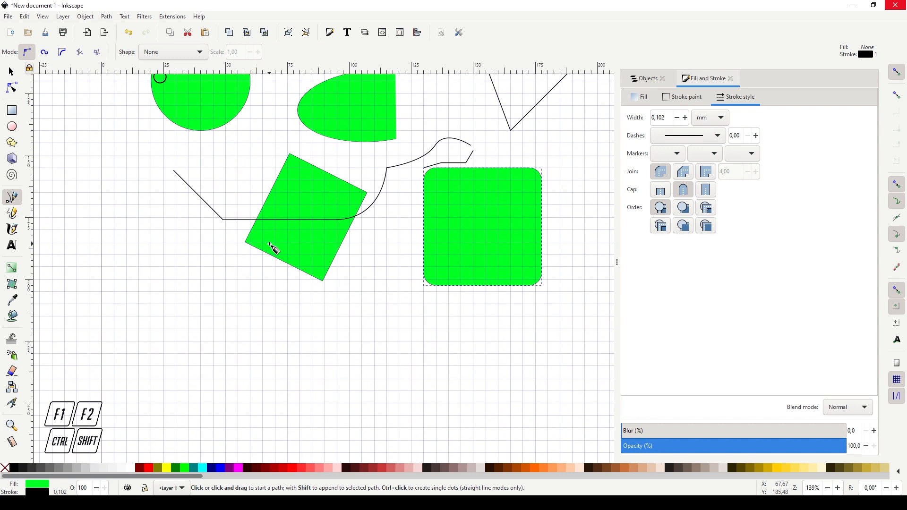
{"action": "left_click", "coordinate": [276, 341]}
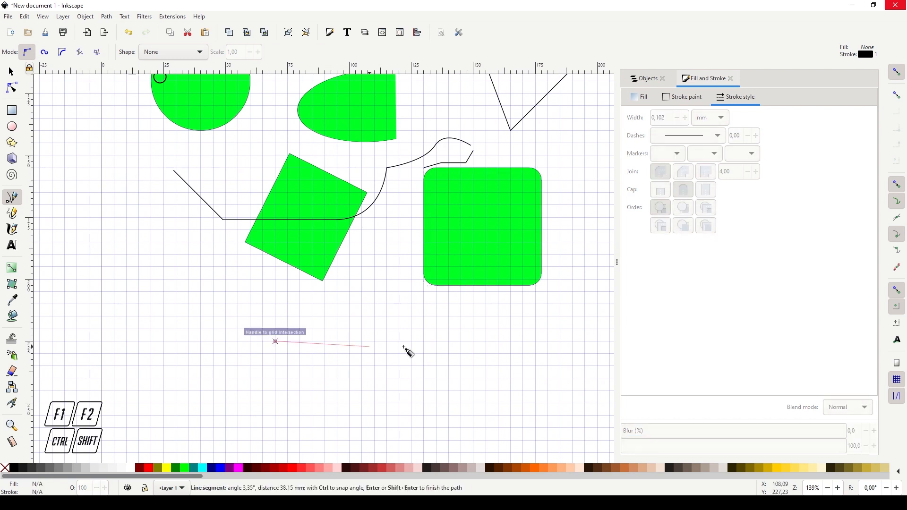
{"action": "left_click", "coordinate": [499, 354]}
{"action": "left_click", "coordinate": [474, 441]}
{"action": "left_click", "coordinate": [251, 440]}
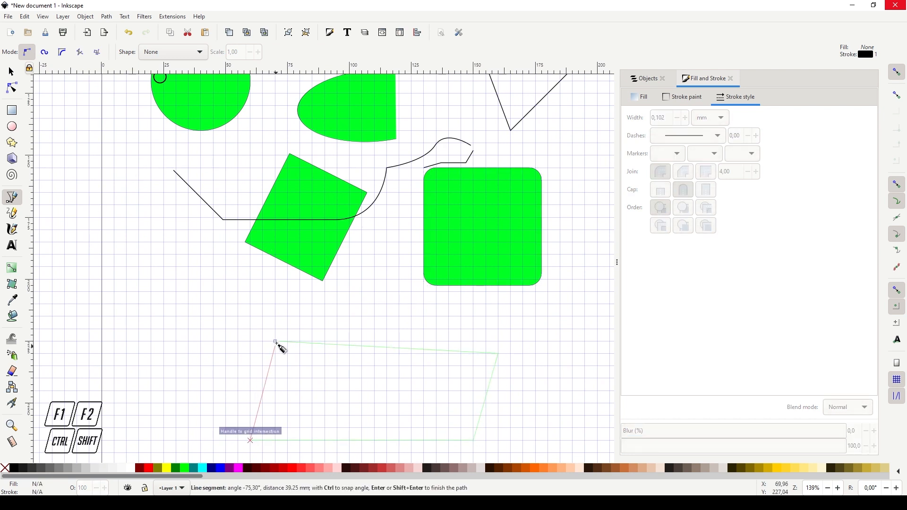
{"action": "left_click", "coordinate": [276, 341]}
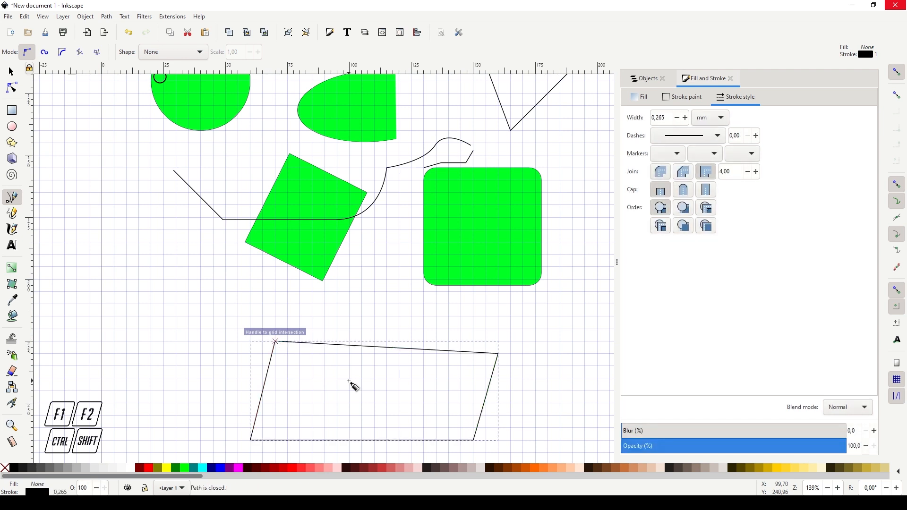
Step: Try a flat blue fill (0051ffff) on the closed four-sided path and remove the fill again
{"action": "key", "text": "F1"}
{"action": "scroll", "coordinate": [353, 380], "scroll_direction": "up", "scroll_amount": 2}
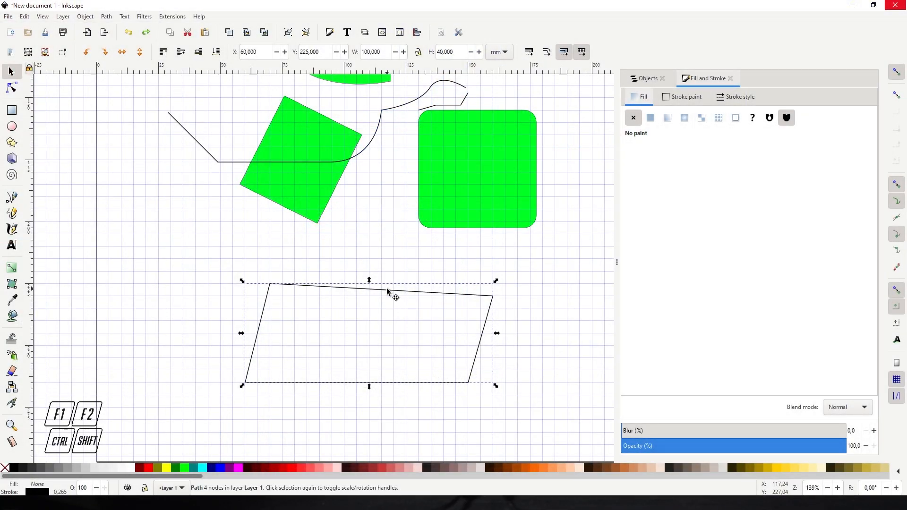
{"action": "left_click", "coordinate": [650, 118]}
{"action": "left_click", "coordinate": [675, 322]}
{"action": "left_click_drag", "start_coordinate": [721, 251], "coordinate": [668, 334]}
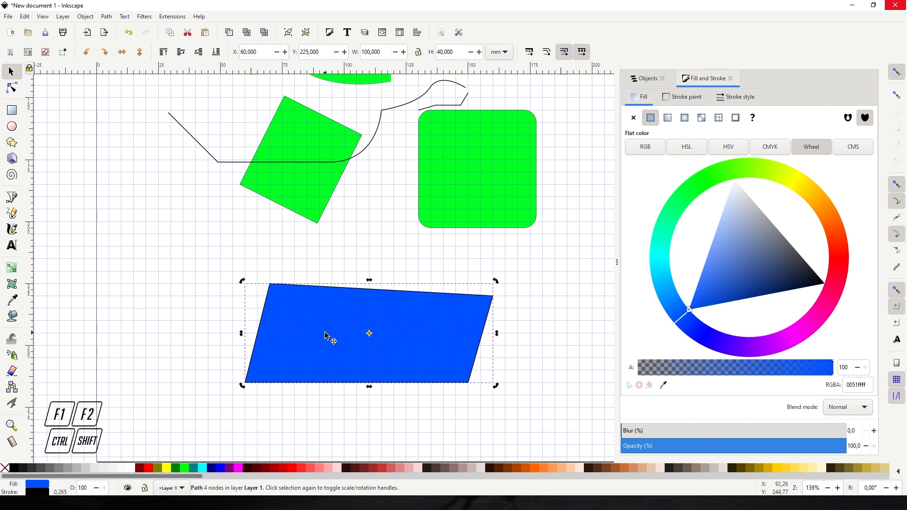
{"action": "left_click", "coordinate": [634, 118]}
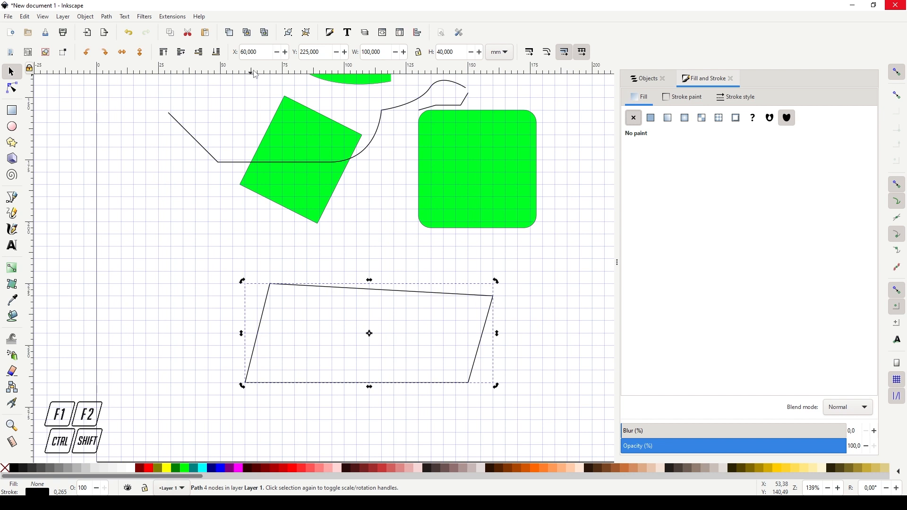
Step: Add a horizontal guide at Y 240 mm, a vertical guide at about X 30 mm and a 135-degree diagonal guide near the page's lower corner
{"action": "left_click_drag", "start_coordinate": [293, 72], "coordinate": [283, 250]}
{"action": "left_click_drag", "start_coordinate": [33, 276], "coordinate": [145, 259]}
{"action": "mouse_move", "coordinate": [41, 82]}
{"action": "left_mouse_down"}
{"action": "mouse_move", "coordinate": [135, 191]}
{"action": "mouse_move", "coordinate": [169, 260]}
{"action": "left_mouse_up"}
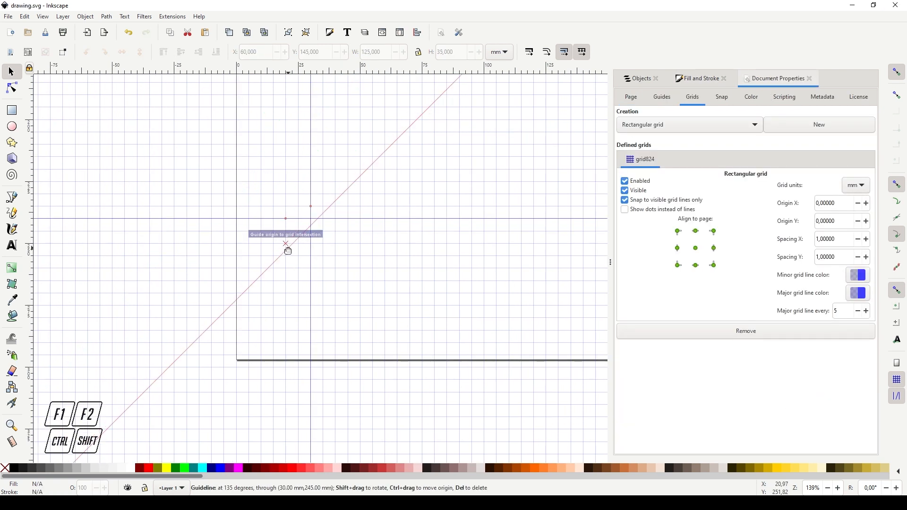
{"action": "mouse_move", "coordinate": [287, 249]}
{"action": "left_mouse_down"}
{"action": "mouse_move", "coordinate": [280, 244]}
{"action": "mouse_move", "coordinate": [326, 270]}
{"action": "mouse_move", "coordinate": [318, 267]}
{"action": "left_mouse_up"}
Step: Set the horizontal guide's Y position to 250 mm
{"action": "double_click", "coordinate": [286, 218]}
{"action": "left_click_drag", "start_coordinate": [307, 160], "coordinate": [300, 192]}
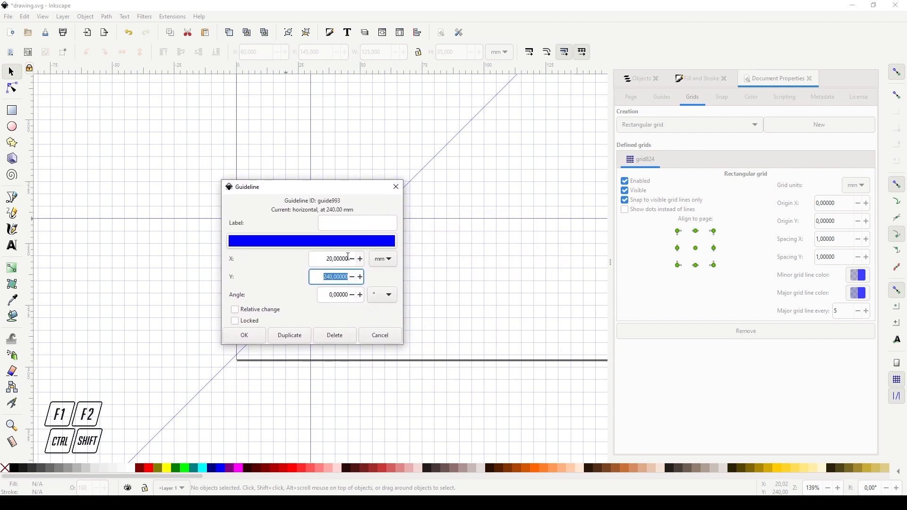
{"action": "left_click", "coordinate": [325, 277]}
{"action": "left_click_drag", "start_coordinate": [324, 277], "coordinate": [376, 278]}
{"action": "type", "text": "250"}
{"action": "left_click", "coordinate": [245, 336]}
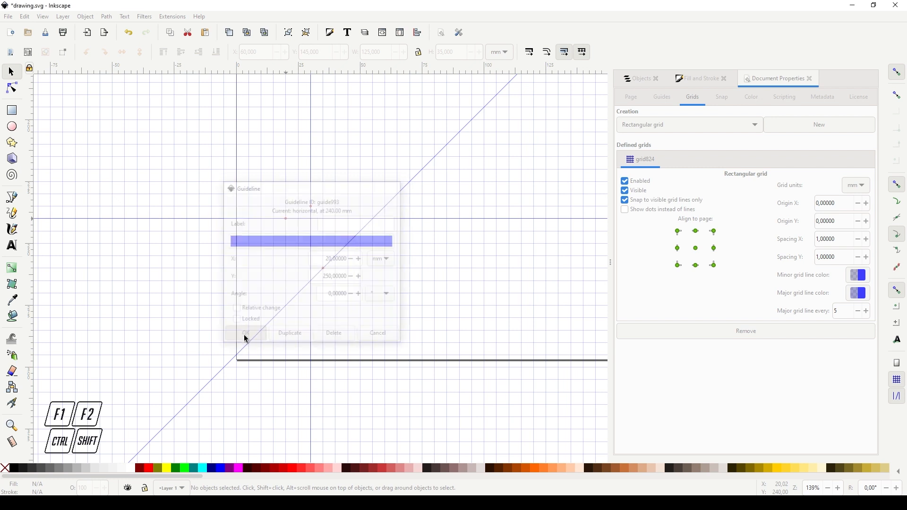
Step: Turn off grid snapping and draw a rounded rectangle about 68.6 by 38.8 mm with its upper edge snapped to the horizontal guide
{"action": "scroll", "coordinate": [299, 215], "scroll_direction": "down", "scroll_amount": 4, "text": "ctrl"}
{"action": "scroll", "coordinate": [297, 180], "scroll_direction": "up", "scroll_amount": 5}
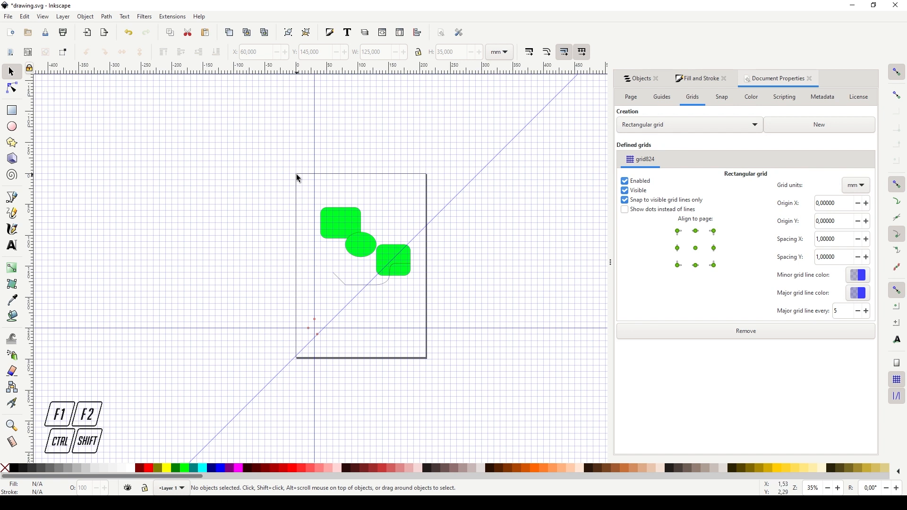
{"action": "left_click_drag", "start_coordinate": [312, 349], "coordinate": [323, 315]}
{"action": "scroll", "coordinate": [320, 306], "scroll_direction": "up", "scroll_amount": 4}
{"action": "mouse_move", "coordinate": [316, 265]}
{"action": "left_mouse_down"}
{"action": "mouse_move", "coordinate": [316, 282]}
{"action": "mouse_move", "coordinate": [317, 265]}
{"action": "left_mouse_up"}
{"action": "left_click_drag", "start_coordinate": [473, 290], "coordinate": [304, 309]}
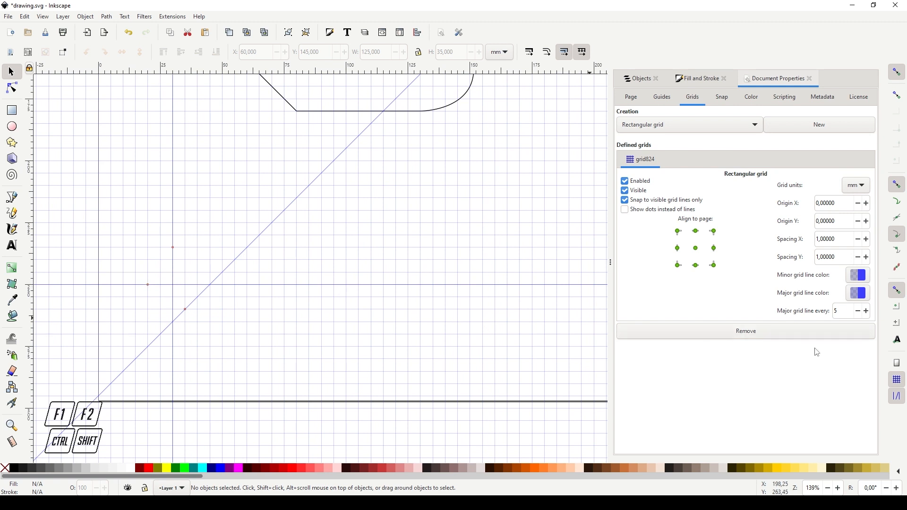
{"action": "left_click", "coordinate": [894, 386]}
{"action": "left_click", "coordinate": [12, 110]}
{"action": "left_click_drag", "start_coordinate": [375, 218], "coordinate": [425, 259]}
{"action": "key", "text": "ctrl+z"}
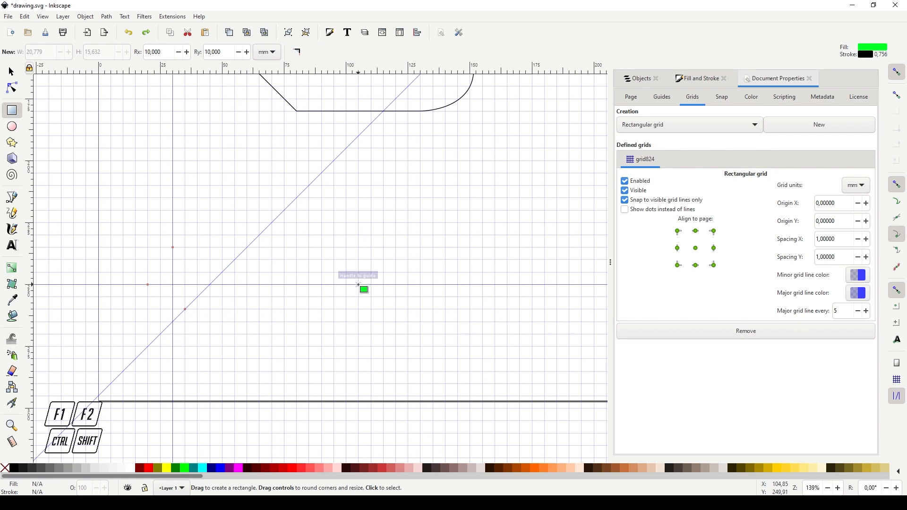
{"action": "left_click_drag", "start_coordinate": [357, 285], "coordinate": [528, 381]}
{"action": "key", "text": "F1"}
Step: Remove the rectangle's corner rounding and move it along the horizontal guide to about X 78.3 mm
{"action": "key", "text": "r"}
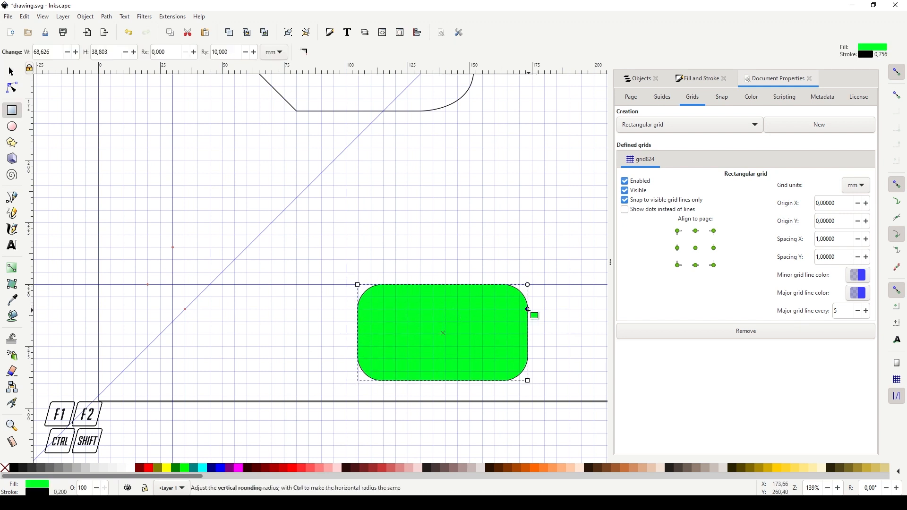
{"action": "left_click", "coordinate": [528, 284], "text": "shift"}
{"action": "key", "text": "F1"}
{"action": "left_click_drag", "start_coordinate": [455, 318], "coordinate": [366, 323]}
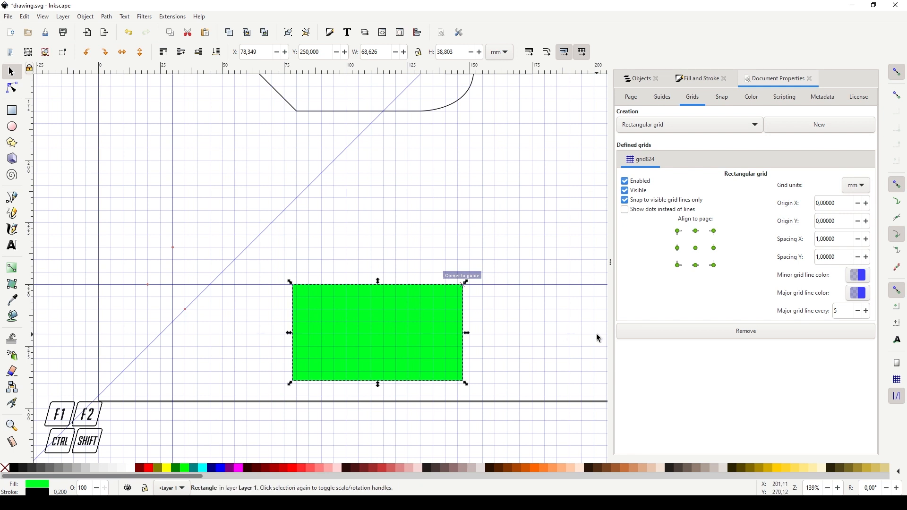
{"action": "left_click", "coordinate": [894, 379]}
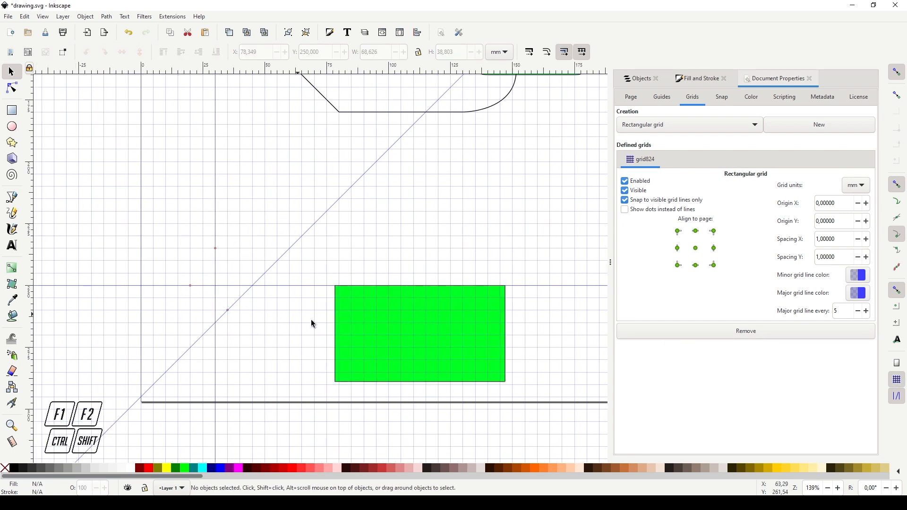
Step: Measure both diagonals of the rectangle, enable snapping to object midpoints, and measure from its centre to its upper right corner
{"action": "left_click", "coordinate": [11, 443]}
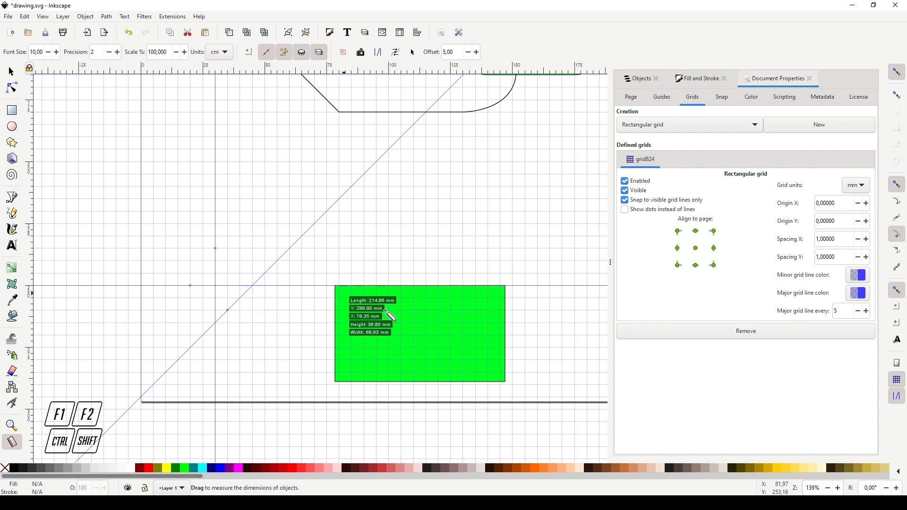
{"action": "left_click_drag", "start_coordinate": [336, 287], "coordinate": [508, 384]}
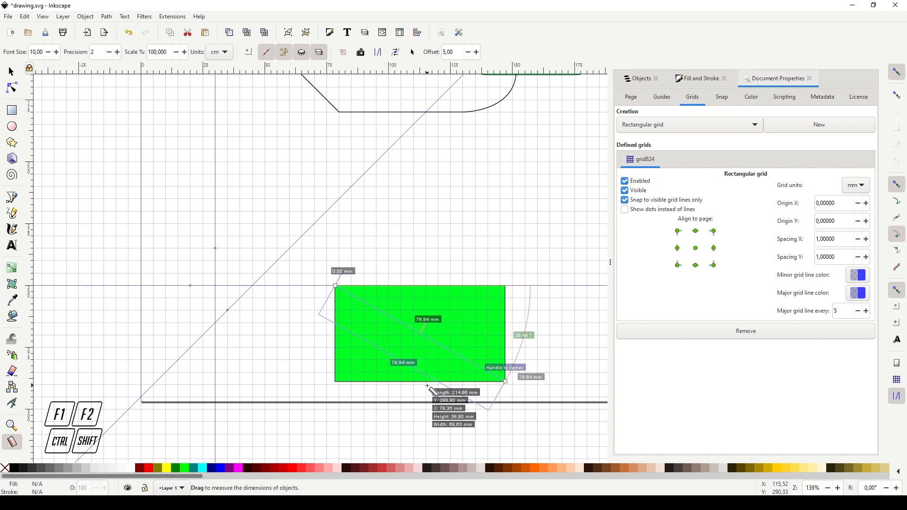
{"action": "left_click_drag", "start_coordinate": [506, 287], "coordinate": [337, 381]}
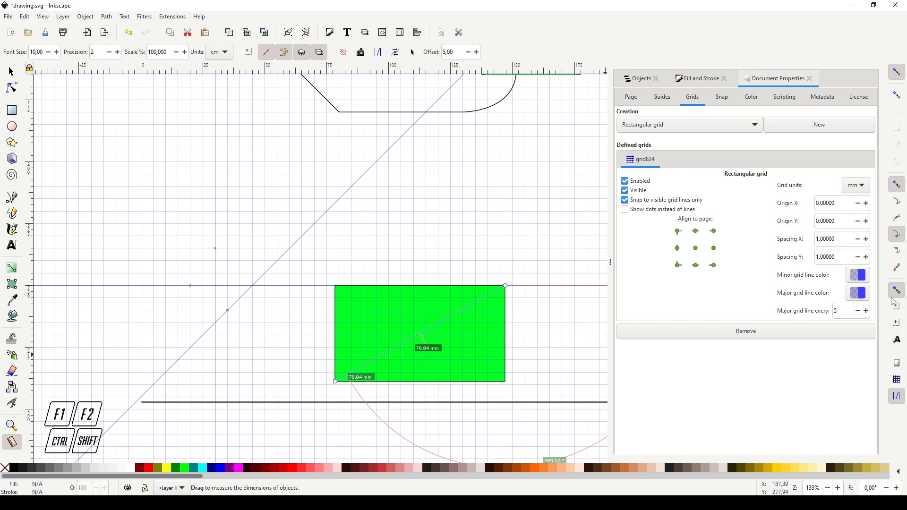
{"action": "left_click", "coordinate": [897, 311]}
{"action": "left_click_drag", "start_coordinate": [422, 334], "coordinate": [505, 285]}
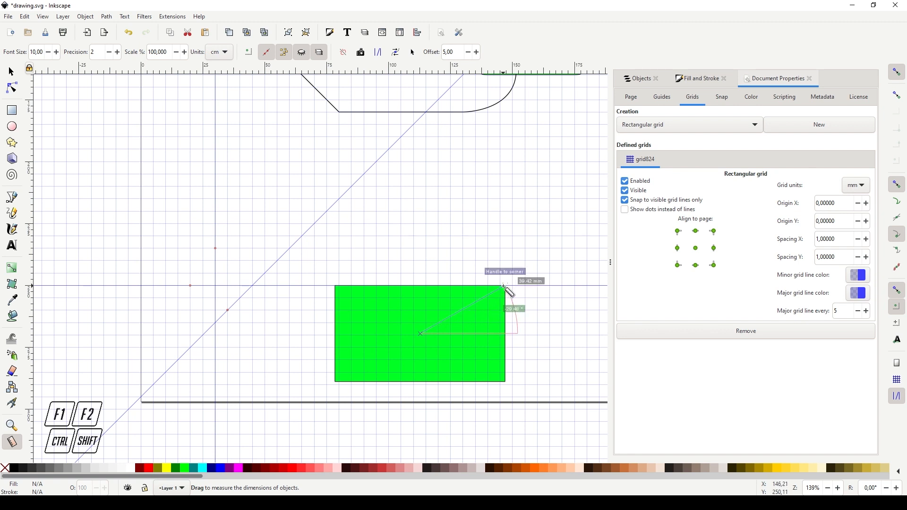
Step: Draw an ellipse and, to its right, a rectangle about 24.6 by 18.9 mm inside the large green rectangle
{"action": "scroll", "coordinate": [504, 316], "scroll_direction": "up", "scroll_amount": 1}
{"action": "scroll", "coordinate": [504, 315], "scroll_direction": "right", "scroll_amount": 2}
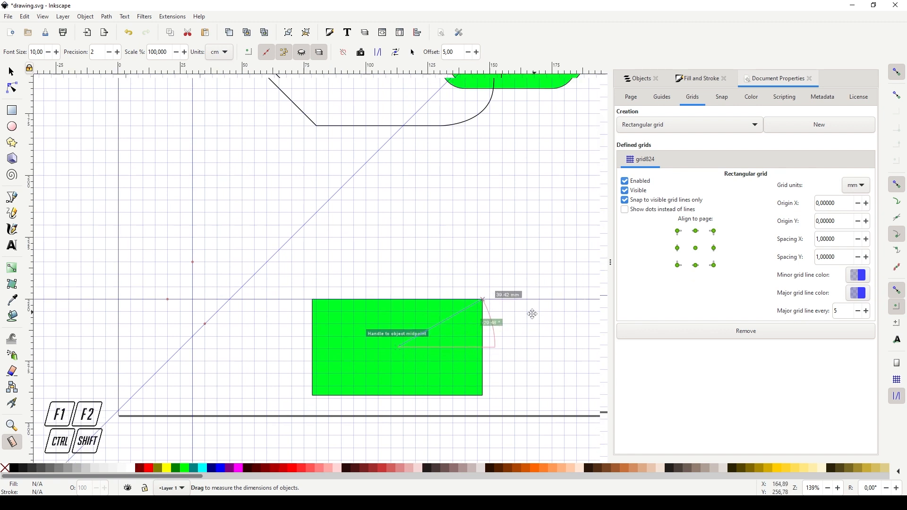
{"action": "scroll", "coordinate": [517, 334], "scroll_direction": "up", "scroll_amount": 2}
{"action": "scroll", "coordinate": [517, 334], "scroll_direction": "right", "scroll_amount": 1}
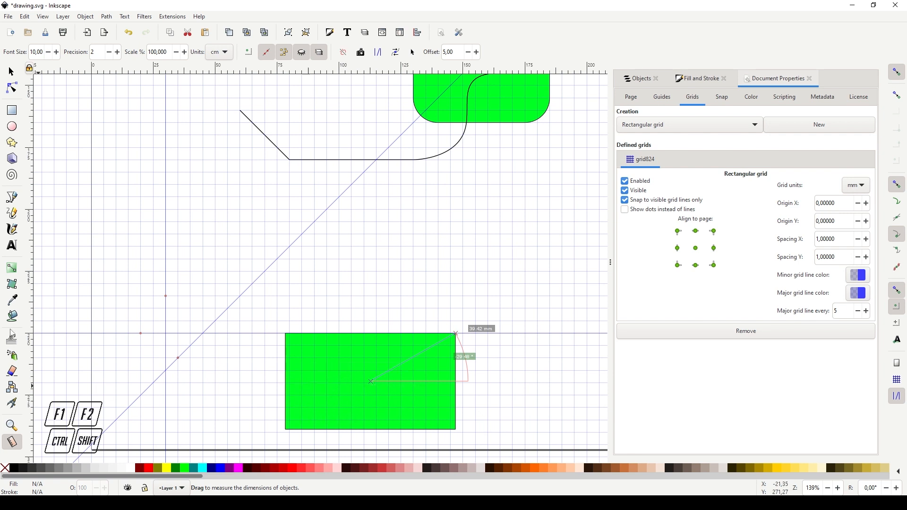
{"action": "left_click", "coordinate": [12, 127]}
{"action": "left_click_drag", "start_coordinate": [311, 354], "coordinate": [429, 405]}
{"action": "left_click", "coordinate": [12, 110]}
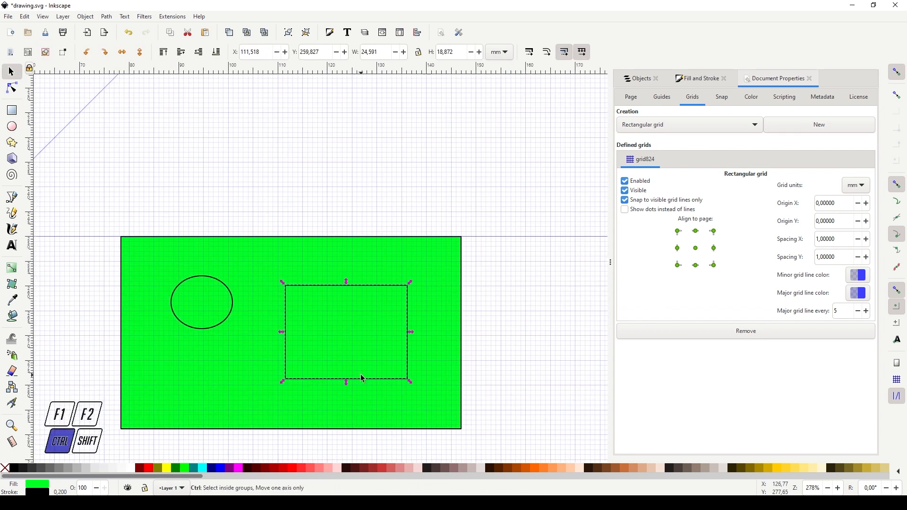
Step: Measure the horizontal gap between the inner rectangle's right edge and the large rectangle's right edge
{"action": "scroll", "coordinate": [361, 375], "scroll_direction": "up", "scroll_amount": 2}
{"action": "scroll", "coordinate": [361, 375], "scroll_direction": "down", "scroll_amount": 2}
{"action": "left_click", "coordinate": [11, 442]}
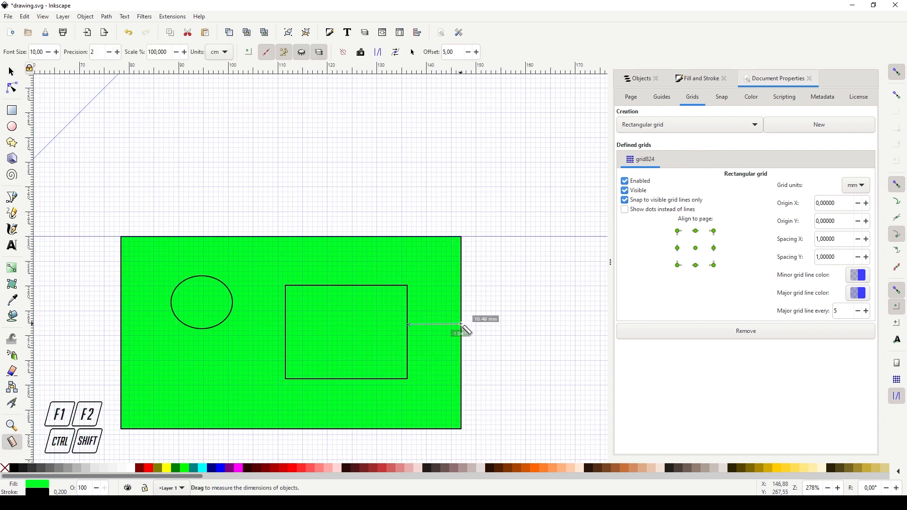
Step: Reduce the inner rectangle's height to about 12.5 mm and shift it freehand within the large rectangle
{"action": "key", "text": "F1"}
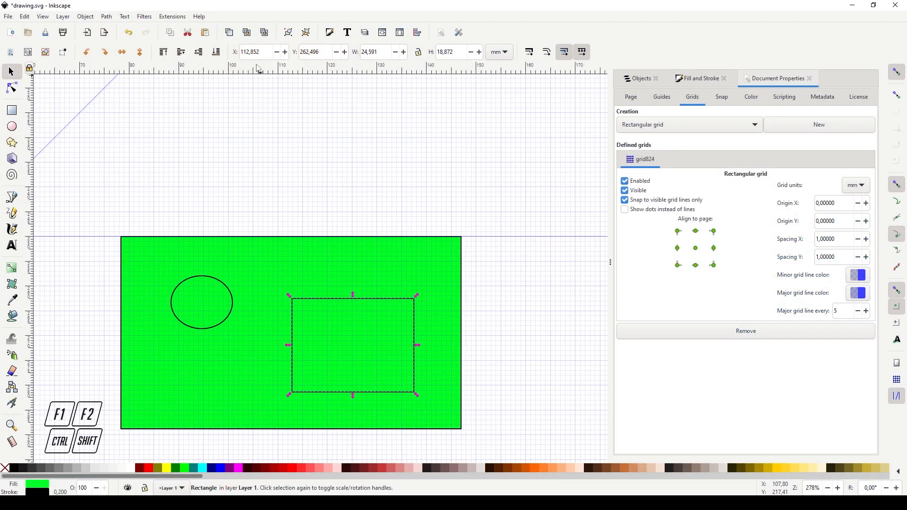
{"action": "double_click", "coordinate": [245, 55]}
{"action": "left_click_drag", "start_coordinate": [297, 305], "coordinate": [279, 290]}
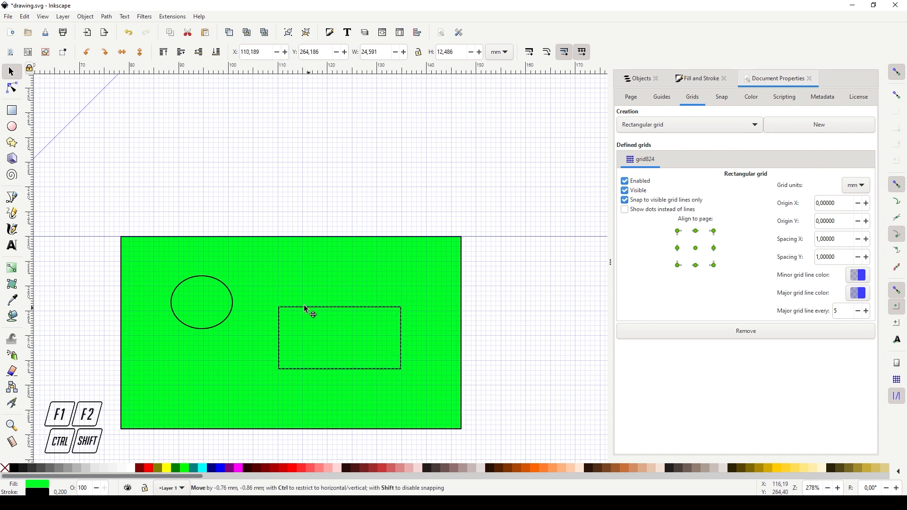
{"action": "left_click_drag", "start_coordinate": [308, 310], "coordinate": [307, 312]}
Step: Set the inner rectangle's position to X 112 mm and Y 270 mm
{"action": "double_click", "coordinate": [271, 59]}
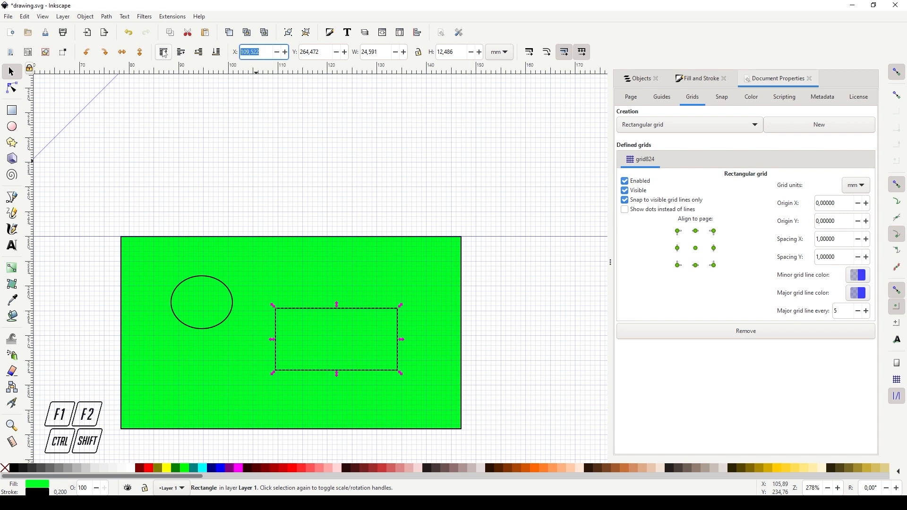
{"action": "key", "text": "Tab"}
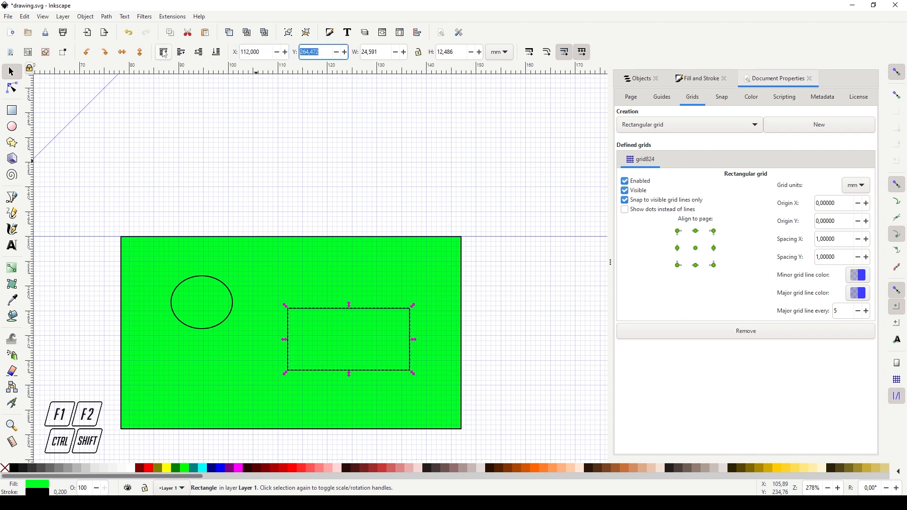
{"action": "type", "text": "250,000"}
{"action": "key", "text": "Return"}
Step: Select the large and inner rectangles in turn, and move the inner one up to about X 112.7 mm, Y 263.3 mm
{"action": "left_click", "coordinate": [299, 349]}
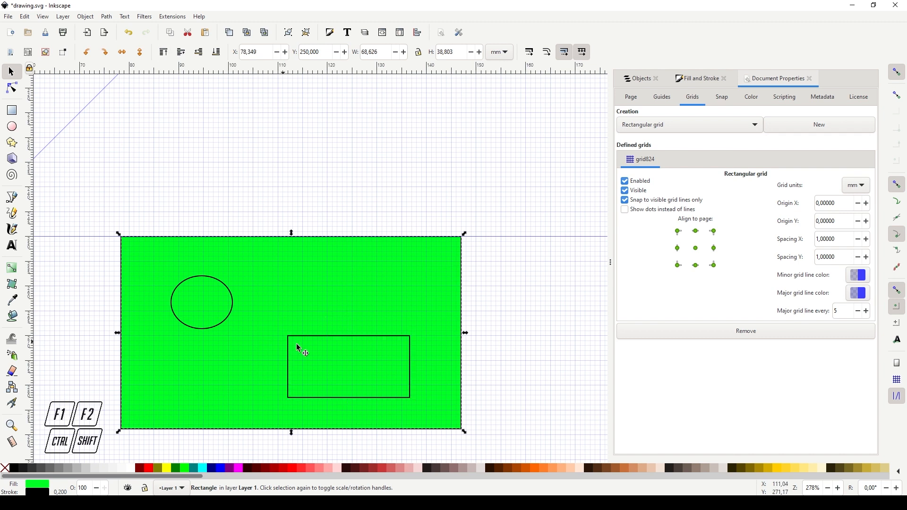
{"action": "left_click", "coordinate": [409, 371]}
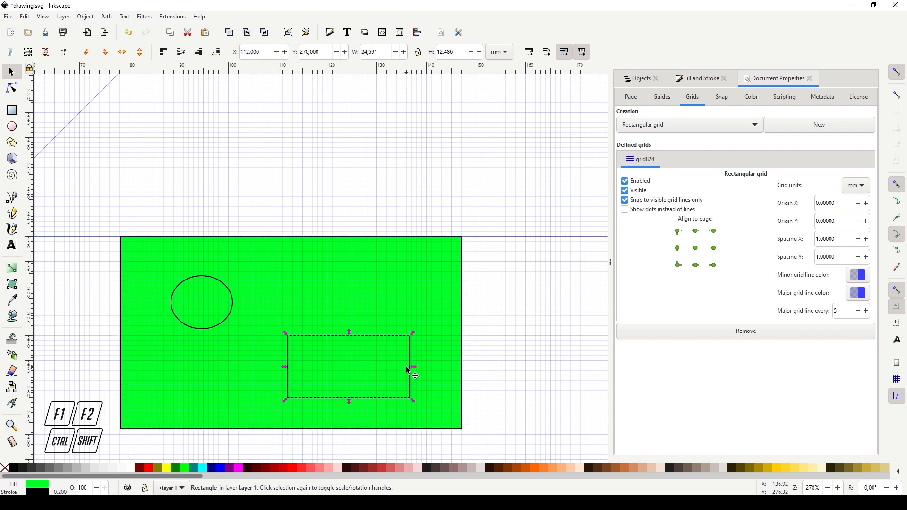
{"action": "left_click", "coordinate": [383, 339]}
{"action": "left_click", "coordinate": [397, 323]}
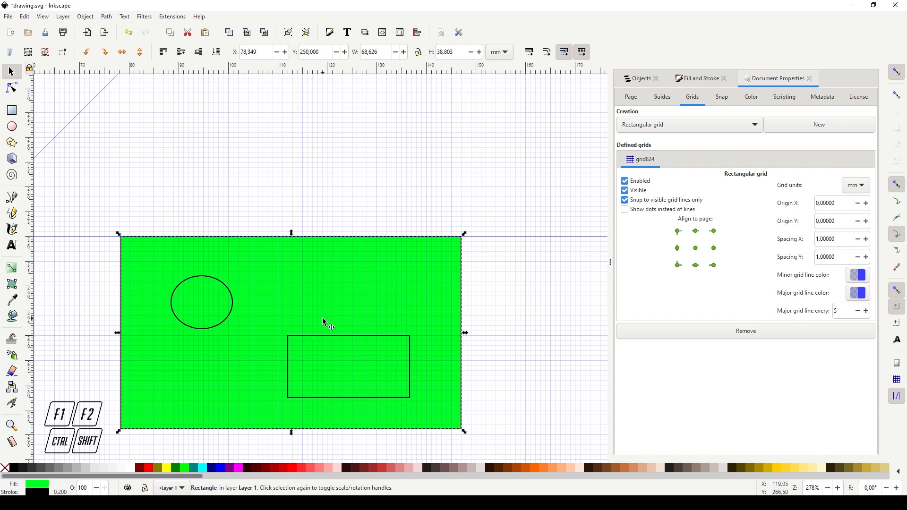
{"action": "left_click", "coordinate": [348, 337]}
{"action": "left_click_drag", "start_coordinate": [363, 340], "coordinate": [367, 308]}
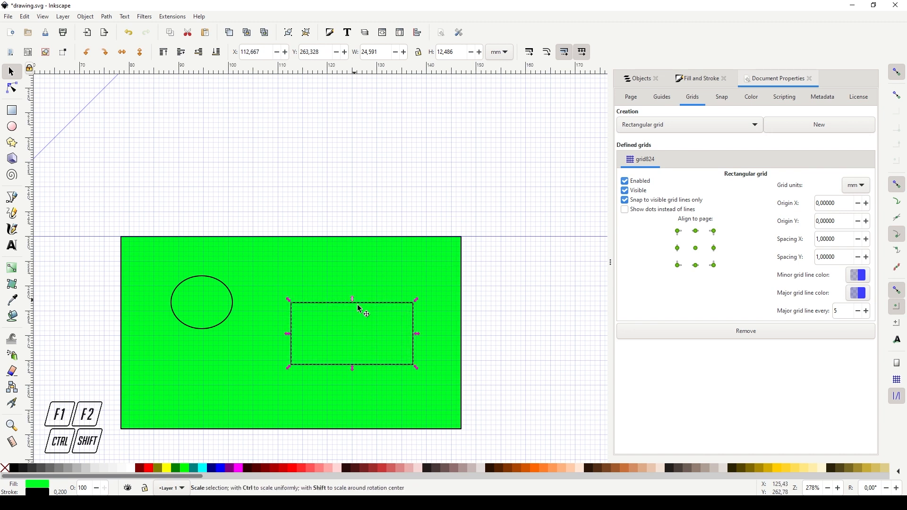
Step: Rotate the inner rectangle 17.4° clockwise with the Transform tool
{"action": "left_click", "coordinate": [85, 17]}
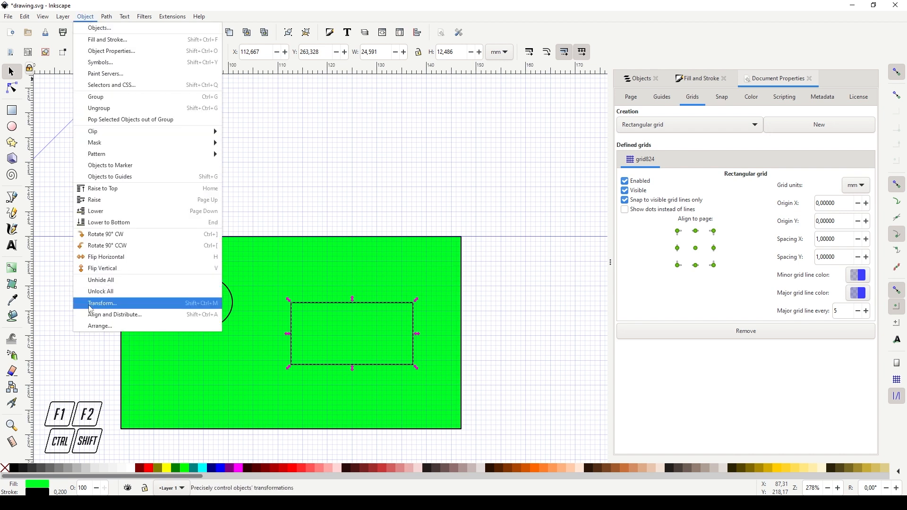
{"action": "left_click", "coordinate": [104, 308]}
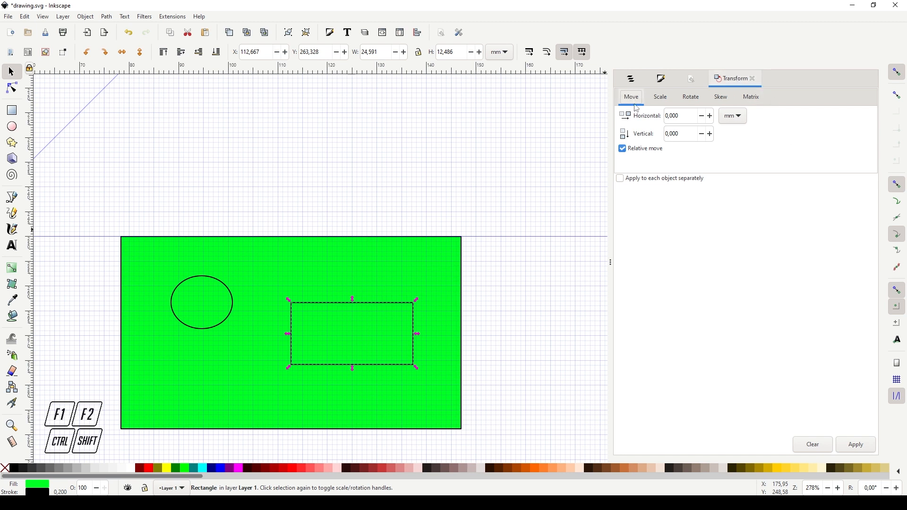
{"action": "scroll", "coordinate": [637, 102], "scroll_direction": "down", "scroll_amount": 2}
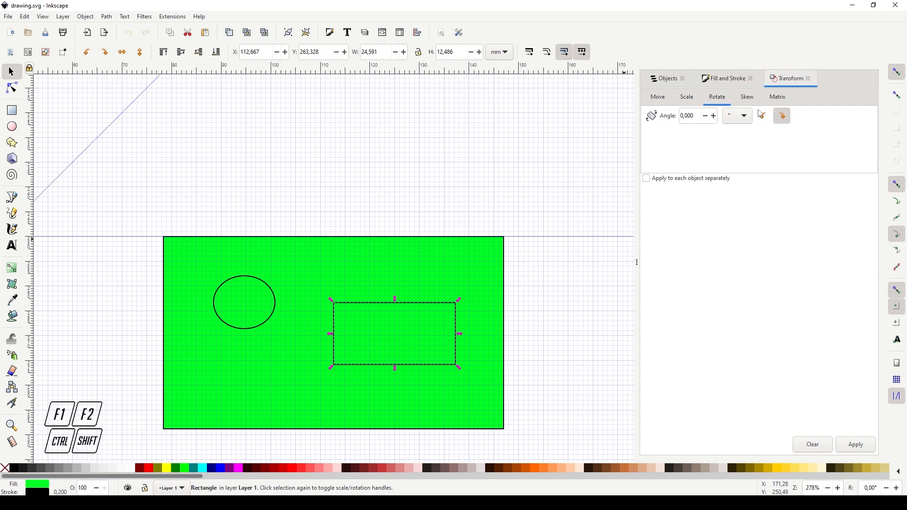
{"action": "left_click", "coordinate": [417, 308]}
{"action": "mouse_move", "coordinate": [459, 299]}
{"action": "left_mouse_down"}
{"action": "mouse_move", "coordinate": [435, 279]}
{"action": "mouse_move", "coordinate": [471, 312]}
{"action": "mouse_move", "coordinate": [433, 277]}
{"action": "mouse_move", "coordinate": [460, 313]}
{"action": "mouse_move", "coordinate": [428, 266]}
{"action": "mouse_move", "coordinate": [474, 326]}
{"action": "mouse_move", "coordinate": [428, 271]}
{"action": "mouse_move", "coordinate": [458, 301]}
{"action": "left_mouse_up"}
{"action": "left_click", "coordinate": [695, 119]}
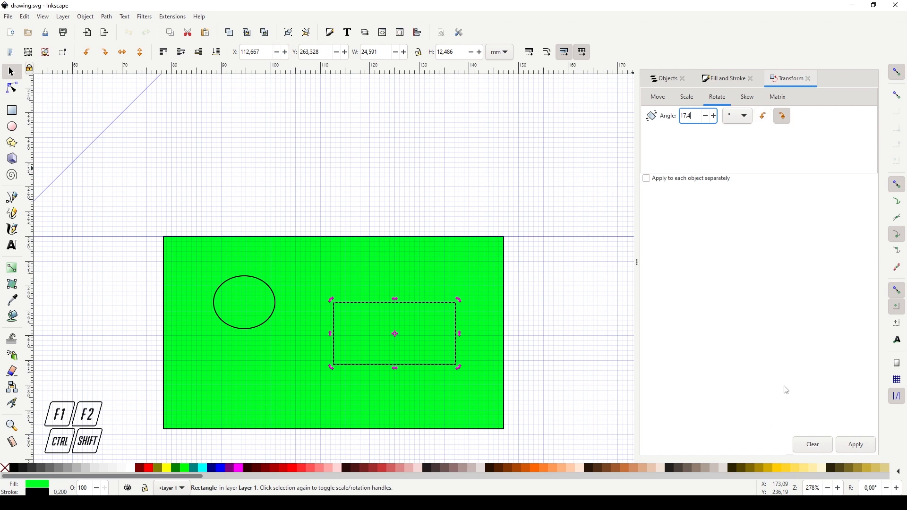
{"action": "left_click", "coordinate": [857, 445]}
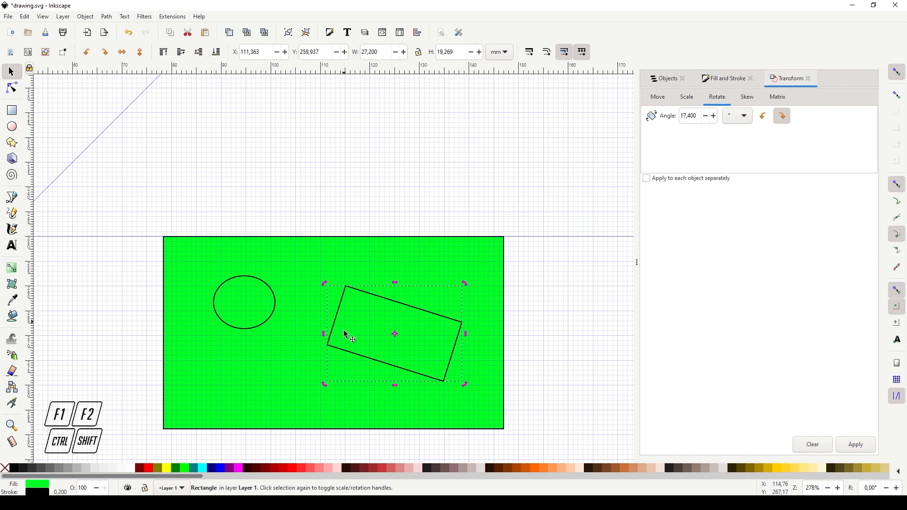
Step: Move the rotated rectangle horizontally by -7 mm as a relative move
{"action": "left_click", "coordinate": [658, 98]}
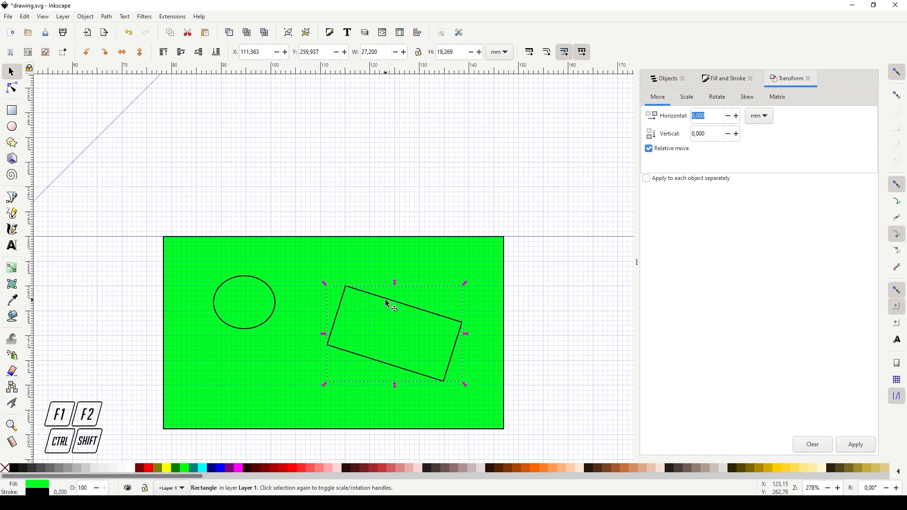
{"action": "left_click", "coordinate": [263, 51]}
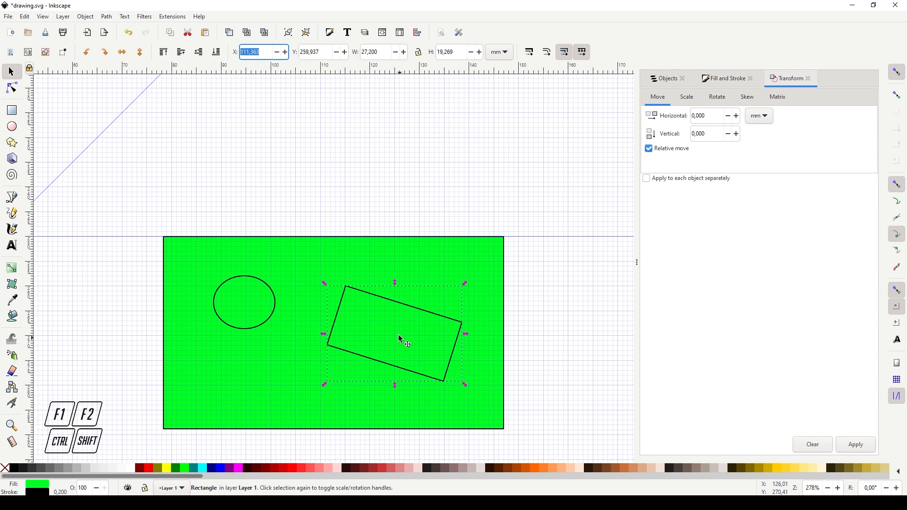
{"action": "left_click", "coordinate": [708, 121]}
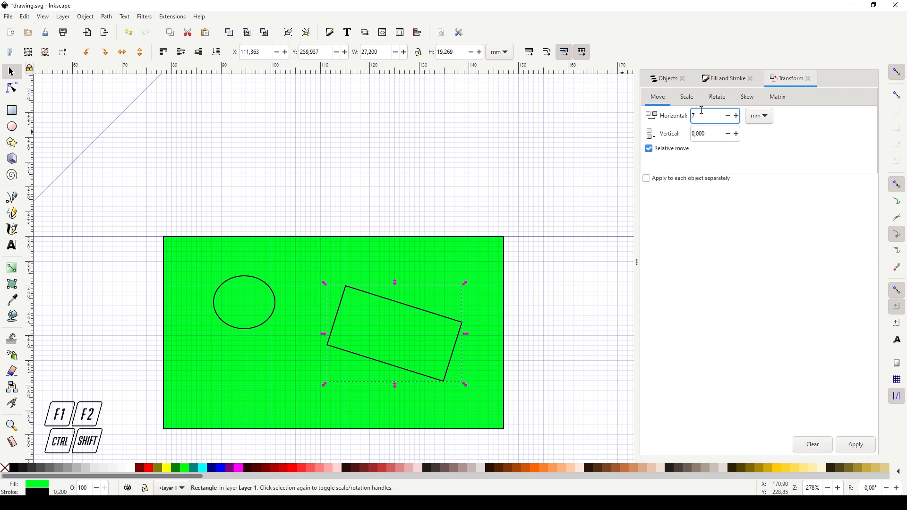
{"action": "type", "text": "-7"}
{"action": "left_click", "coordinate": [857, 446]}
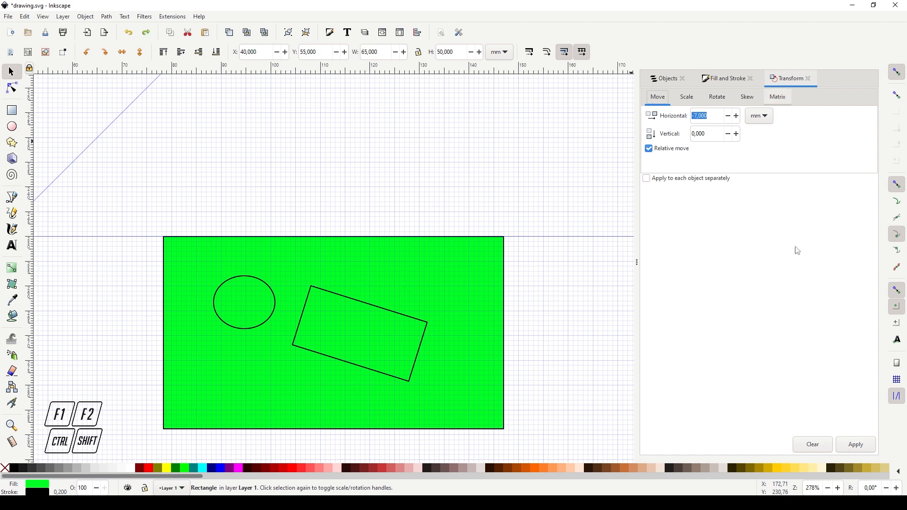
Step: Select rect1693 among the layer's objects and move it over the ellipse, to about X 94.6 mm, Y 259.2 mm
{"action": "left_click", "coordinate": [666, 80]}
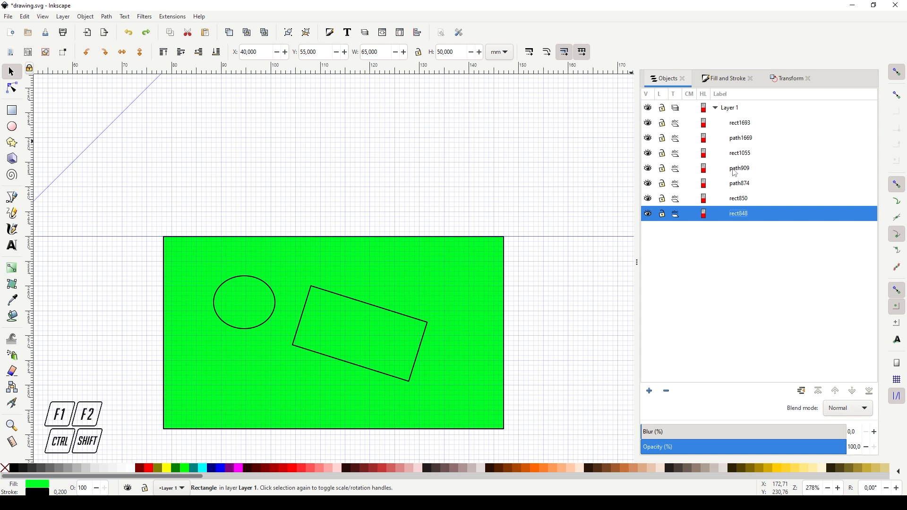
{"action": "left_click", "coordinate": [738, 125]}
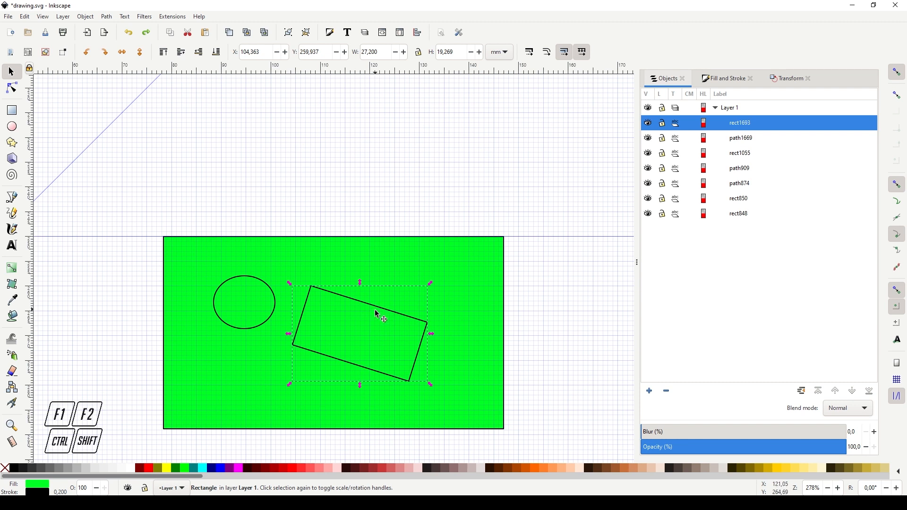
{"action": "left_click_drag", "start_coordinate": [351, 303], "coordinate": [318, 311]}
Step: Select the ellipse and rotated rectangle alternately, and reorder path1669 above rect1693 in Layer 1
{"action": "left_click", "coordinate": [743, 137]}
{"action": "left_click", "coordinate": [303, 318]}
{"action": "left_click", "coordinate": [242, 310]}
{"action": "left_click", "coordinate": [305, 313]}
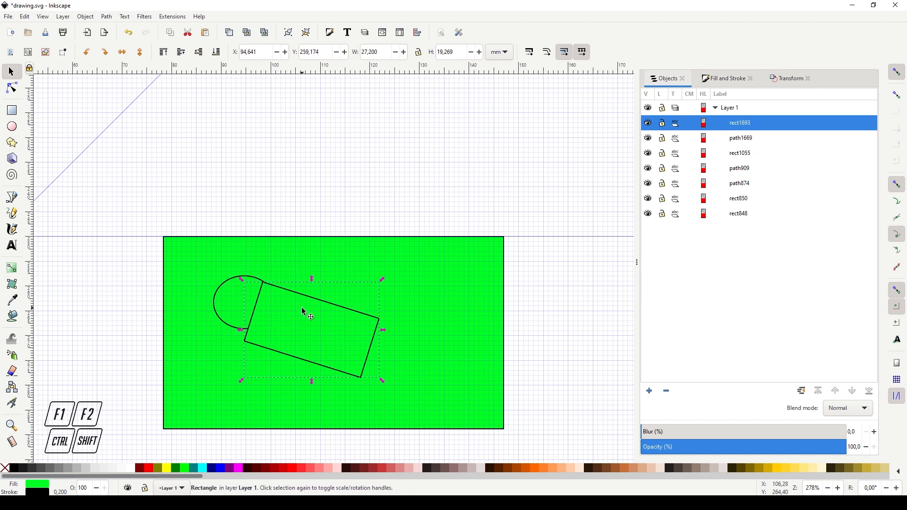
{"action": "left_click", "coordinate": [230, 302]}
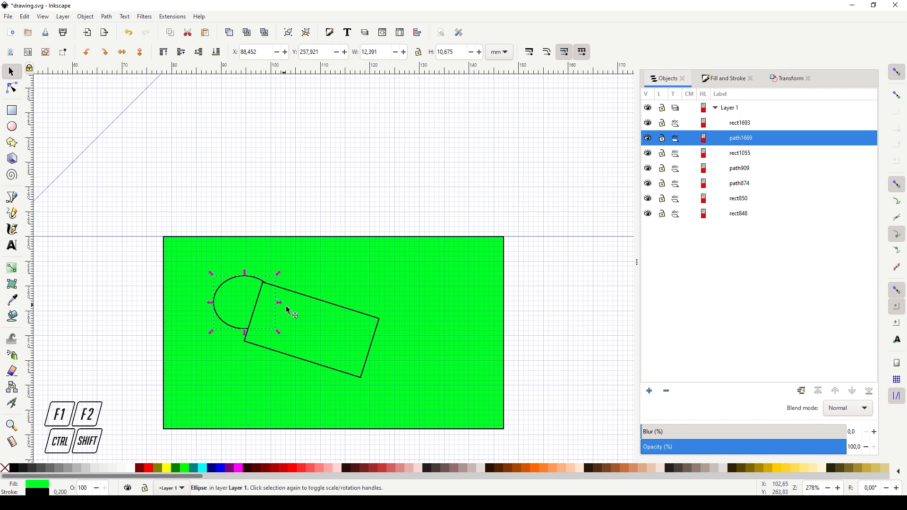
{"action": "left_click", "coordinate": [290, 311]}
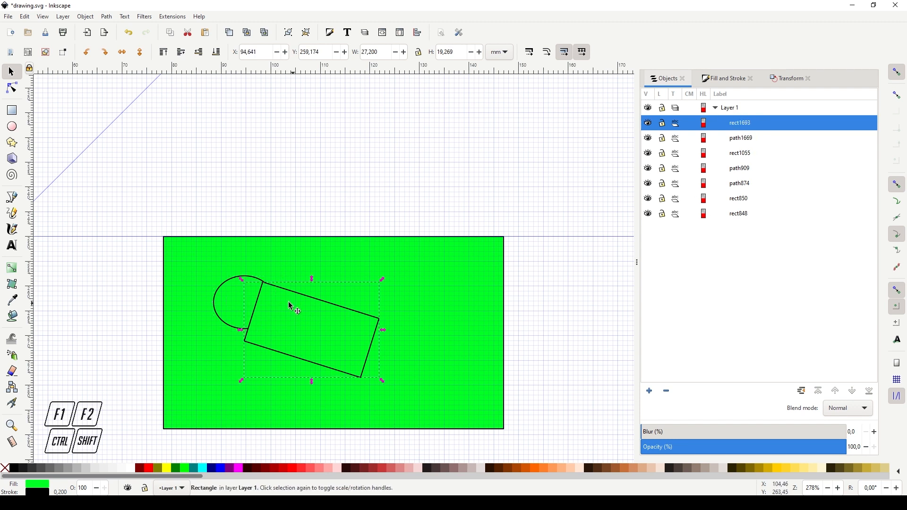
{"action": "left_click", "coordinate": [238, 301]}
{"action": "left_click_drag", "start_coordinate": [744, 143], "coordinate": [745, 123]}
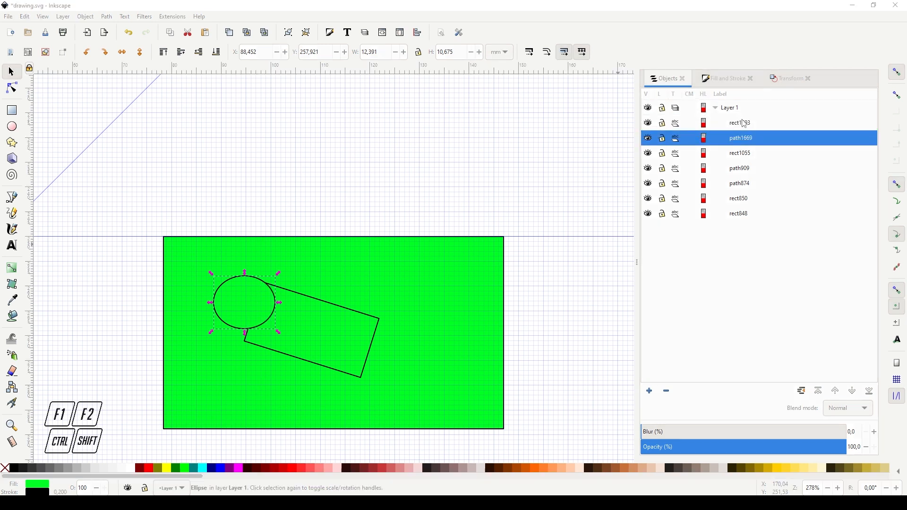
Step: Move the rotated rectangle to about X 89.1 mm, Y 254.5 mm, and snap the ellipse's midpoint to the rectangle's midpoint
{"action": "left_click_drag", "start_coordinate": [269, 326], "coordinate": [292, 308]}
{"action": "key", "text": "ctrl+z"}
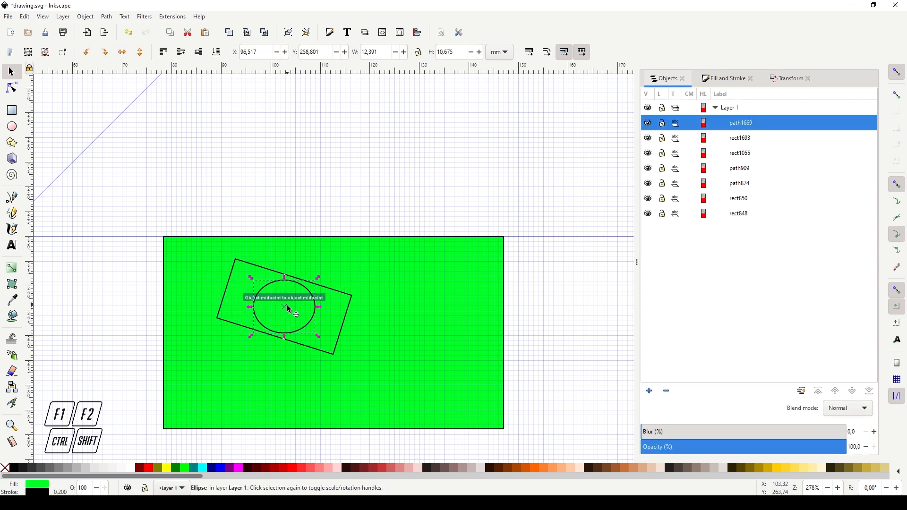
Step: Raise the rotated rectangle above the ellipse, and bring path1669 back to the top of the stack
{"action": "left_click", "coordinate": [342, 313]}
{"action": "key", "text": "Home"}
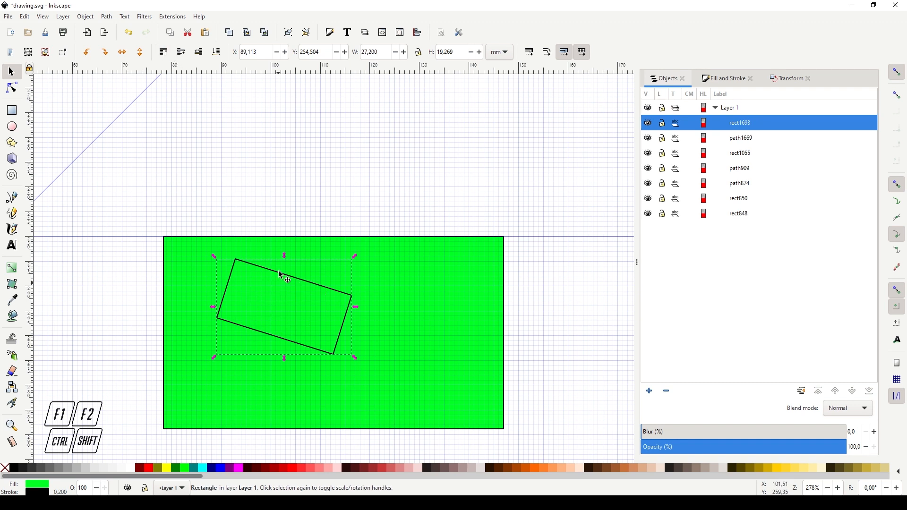
{"action": "key", "text": "Escape"}
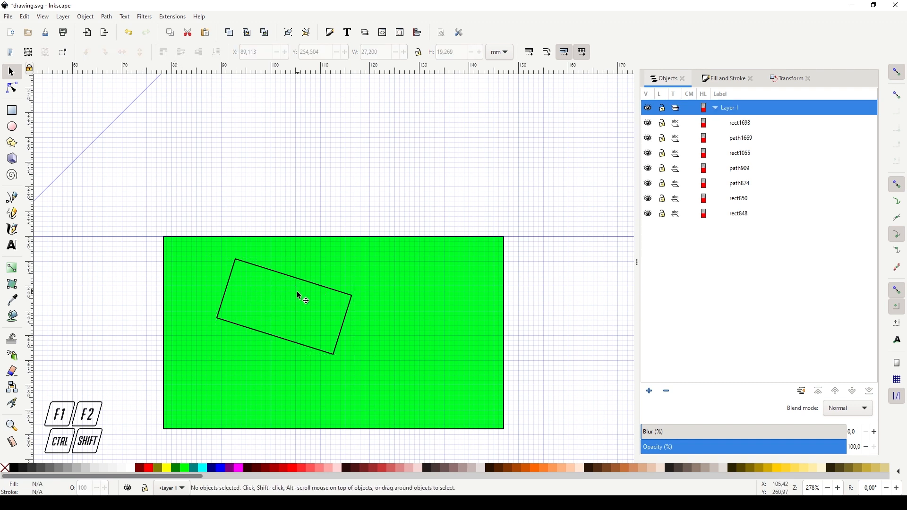
{"action": "left_click", "coordinate": [292, 306]}
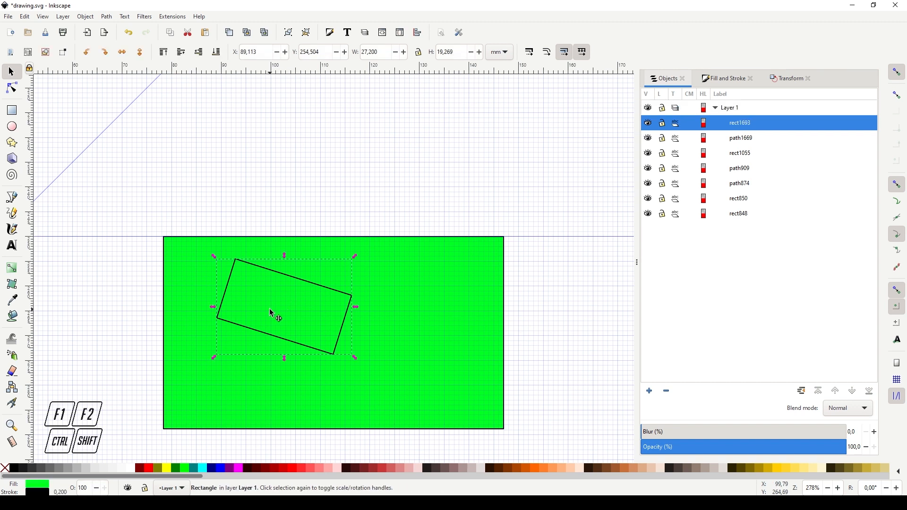
{"action": "left_click", "coordinate": [738, 140]}
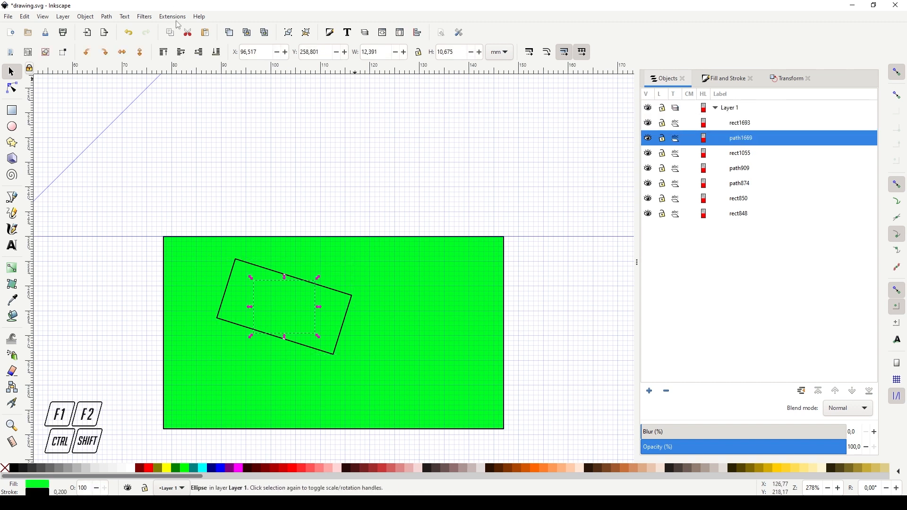
{"action": "left_click", "coordinate": [163, 55]}
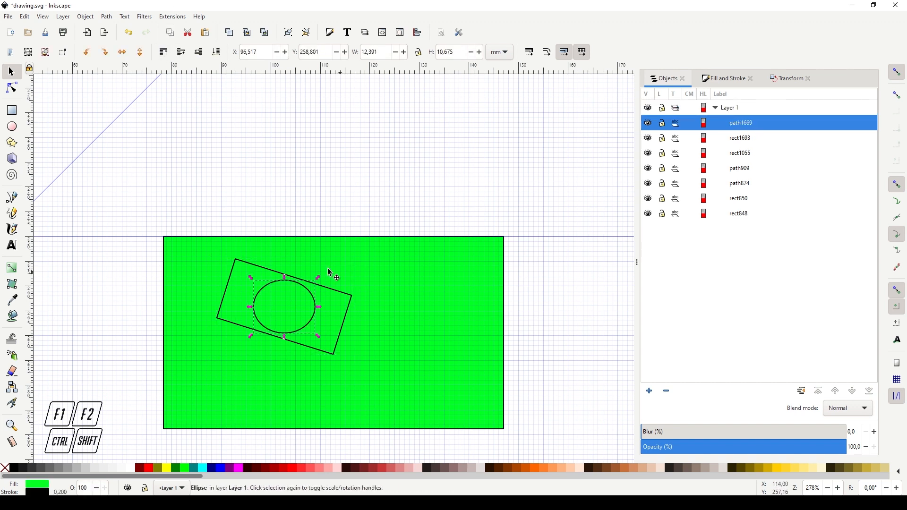
{"action": "key", "text": "Escape"}
Step: Place four copies of the ellipse at scattered spots below and beside the rotated rectangle, inside the large rectangle
{"action": "left_click", "coordinate": [302, 308]}
{"action": "left_click_drag", "start_coordinate": [301, 307], "coordinate": [374, 372]}
{"action": "key", "text": "ctrl+v"}
{"action": "key", "text": "ctrl+v"}
{"action": "key", "text": "Escape"}
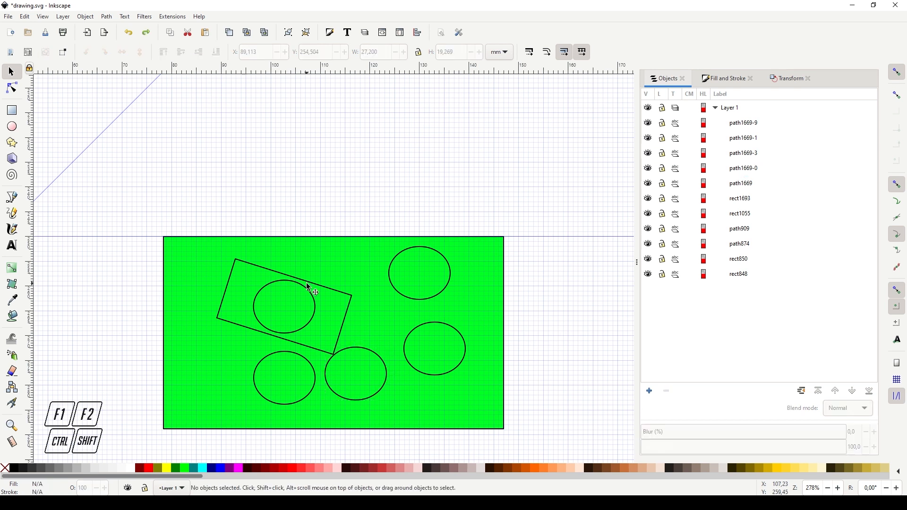
Step: Add the ellipses to the selection one by one on the canvas, and clear the selection
{"action": "left_click", "coordinate": [285, 311]}
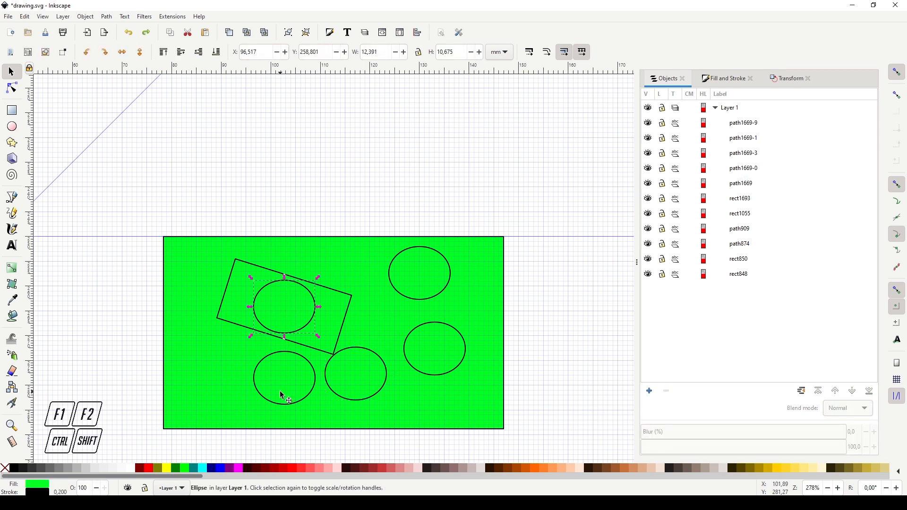
{"action": "left_click", "coordinate": [285, 385], "text": "shift"}
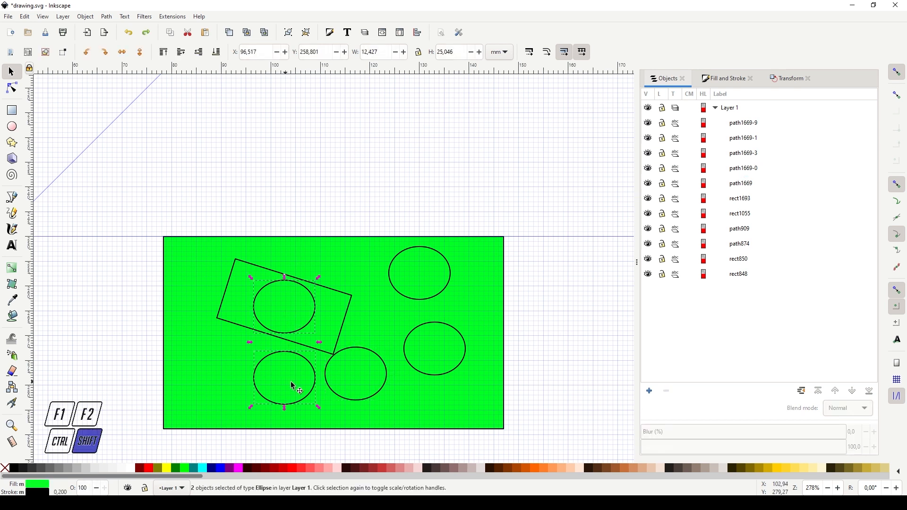
{"action": "left_click", "coordinate": [362, 374], "text": "shift"}
{"action": "left_click", "coordinate": [430, 346], "text": "shift"}
{"action": "left_click", "coordinate": [415, 210]}
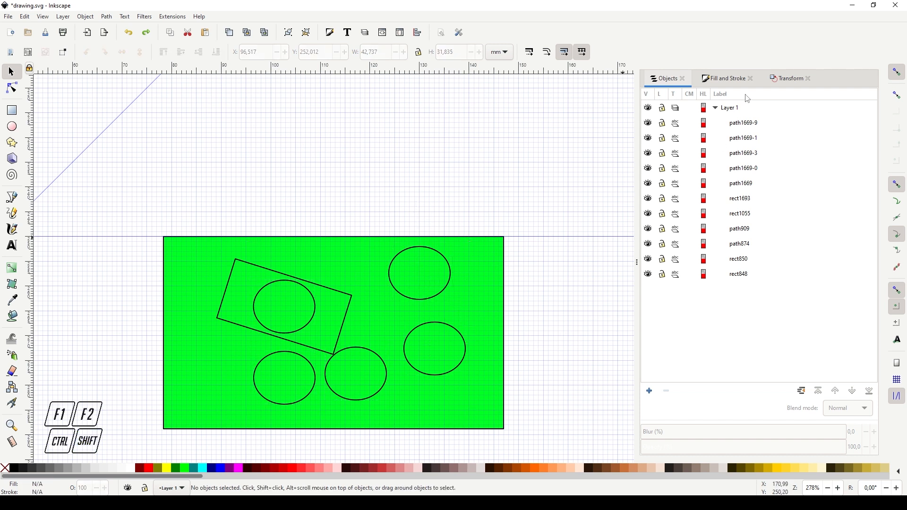
Step: Select all five ellipses from path1669-9 to path1669 in the layer's object order and move them below rect848
{"action": "left_click", "coordinate": [742, 124]}
{"action": "left_click", "coordinate": [745, 142]}
{"action": "left_click", "coordinate": [746, 156]}
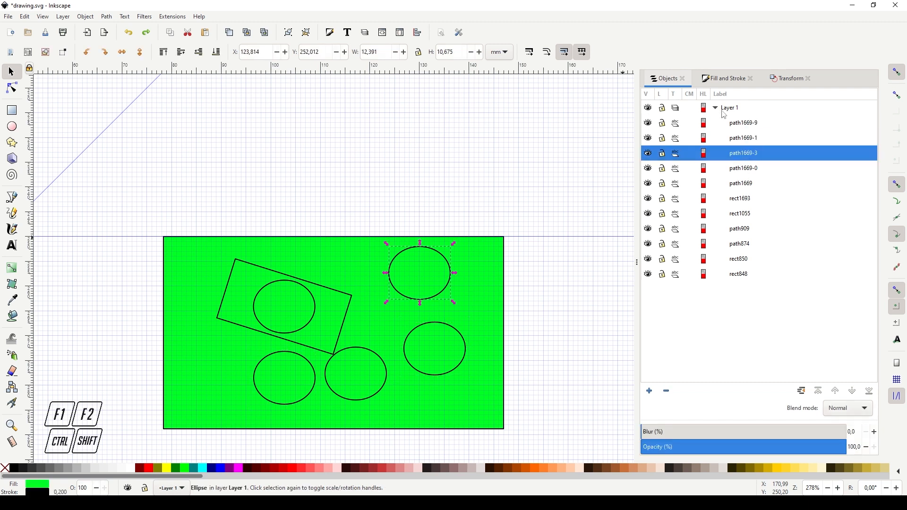
{"action": "left_click", "coordinate": [744, 125]}
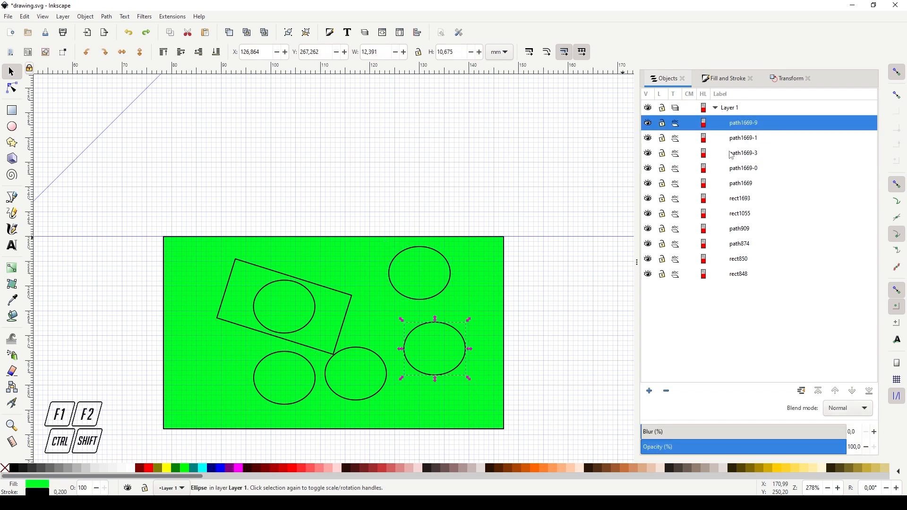
{"action": "key", "text": "shift"}
{"action": "left_click", "coordinate": [742, 184], "text": "shift"}
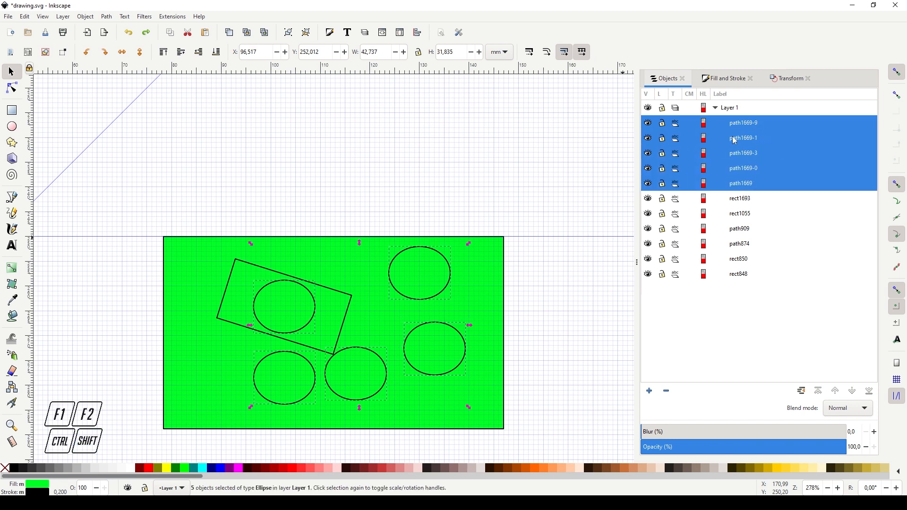
{"action": "left_click_drag", "start_coordinate": [743, 129], "coordinate": [749, 285]}
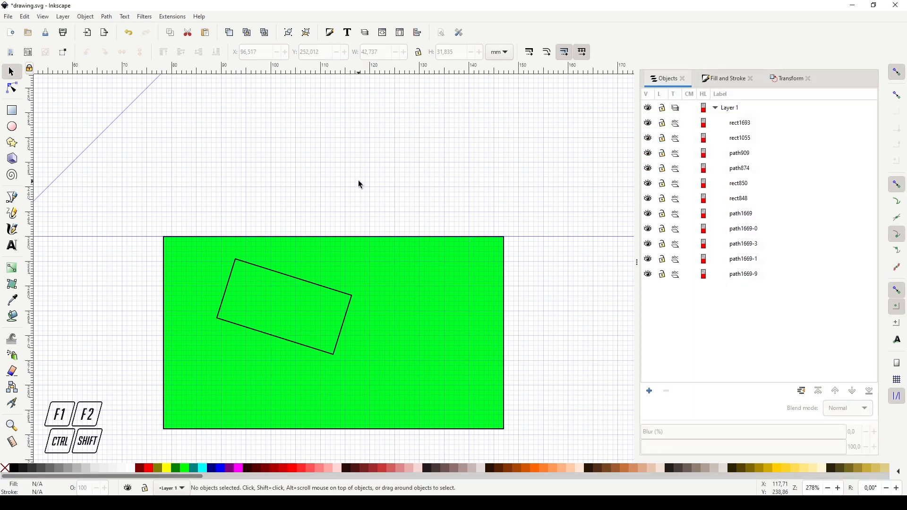
Step: Box-select the ellipses hidden behind the large rectangle, and shift both rectangles, placing the rotated one at about X 85.2 mm, Y 254.2 mm
{"action": "left_click_drag", "start_coordinate": [342, 142], "coordinate": [537, 456]}
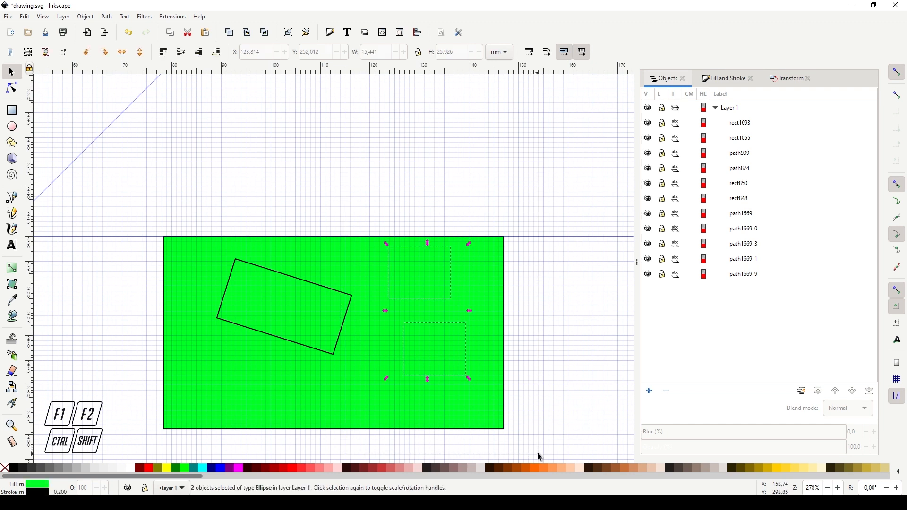
{"action": "left_click", "coordinate": [512, 171]}
{"action": "left_click_drag", "start_coordinate": [452, 252], "coordinate": [484, 80]}
{"action": "left_click_drag", "start_coordinate": [298, 293], "coordinate": [268, 154]}
{"action": "left_click", "coordinate": [460, 219]}
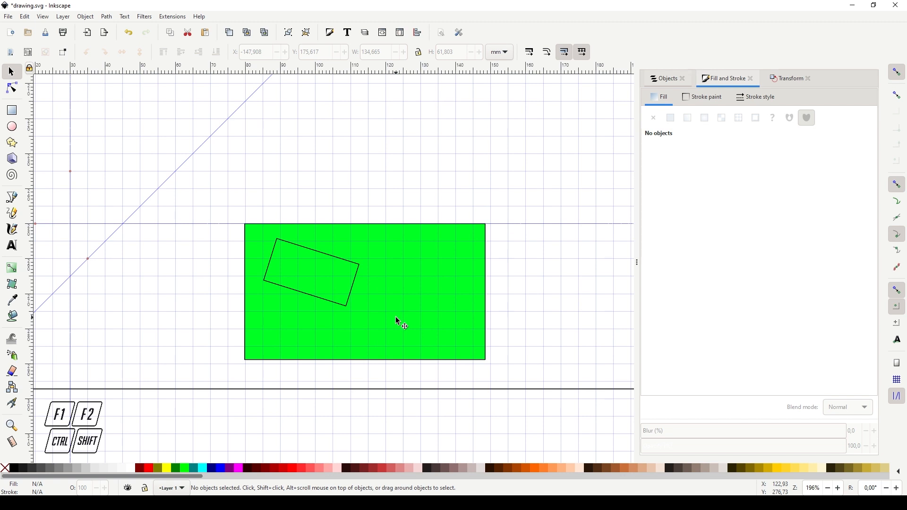
Step: Examine the "Designing for Origin" chart's fill and stroke colours for each cut type, and select the rotated rectangle
{"action": "left_click_drag", "start_coordinate": [171, 191], "coordinate": [443, 272]}
{"action": "left_click_drag", "start_coordinate": [195, 129], "coordinate": [572, 241]}
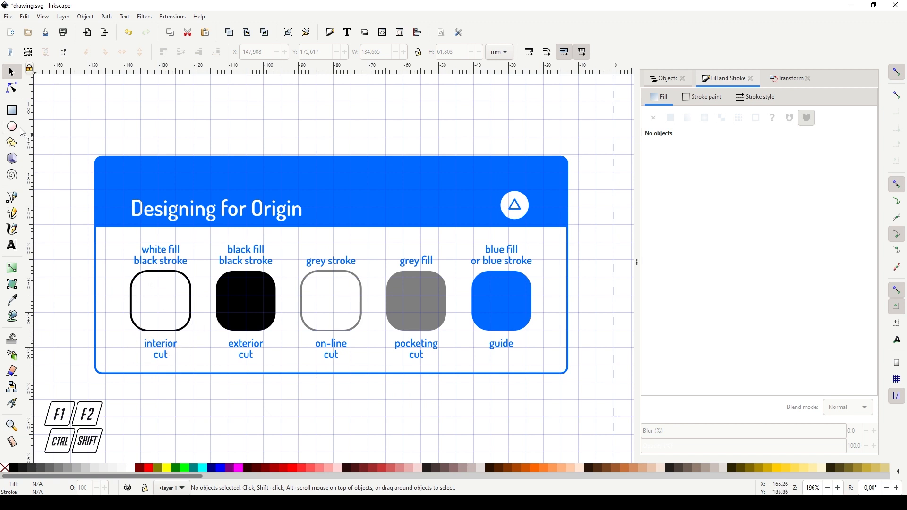
{"action": "key", "text": "ctrl+v"}
{"action": "mouse_move", "coordinate": [162, 135]}
{"action": "left_mouse_down"}
{"action": "mouse_move", "coordinate": [163, 272]}
{"action": "mouse_move", "coordinate": [146, 321]}
{"action": "mouse_move", "coordinate": [144, 285]}
{"action": "mouse_move", "coordinate": [244, 299]}
{"action": "mouse_move", "coordinate": [255, 291]}
{"action": "mouse_move", "coordinate": [212, 274]}
{"action": "mouse_move", "coordinate": [211, 322]}
{"action": "mouse_move", "coordinate": [401, 310]}
{"action": "mouse_move", "coordinate": [380, 424]}
{"action": "left_mouse_up"}
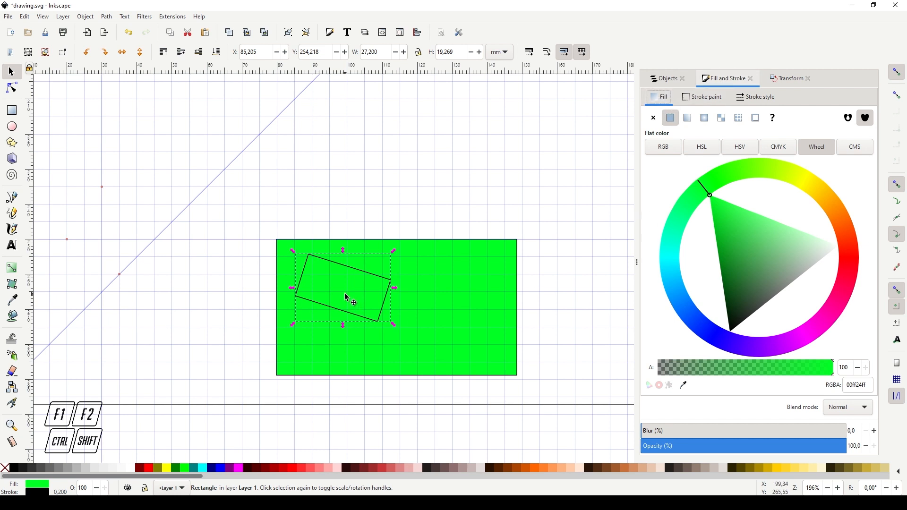
Step: Change the rotated rectangle's flat fill to a muted green and its stroke to a very dark colour
{"action": "mouse_move", "coordinate": [744, 252]}
{"action": "left_mouse_down"}
{"action": "mouse_move", "coordinate": [740, 268]}
{"action": "mouse_move", "coordinate": [729, 245]}
{"action": "mouse_move", "coordinate": [840, 263]}
{"action": "mouse_move", "coordinate": [759, 248]}
{"action": "mouse_move", "coordinate": [771, 231]}
{"action": "left_mouse_up"}
{"action": "left_click", "coordinate": [703, 97]}
{"action": "scroll", "coordinate": [412, 301], "scroll_direction": "up", "scroll_amount": 2}
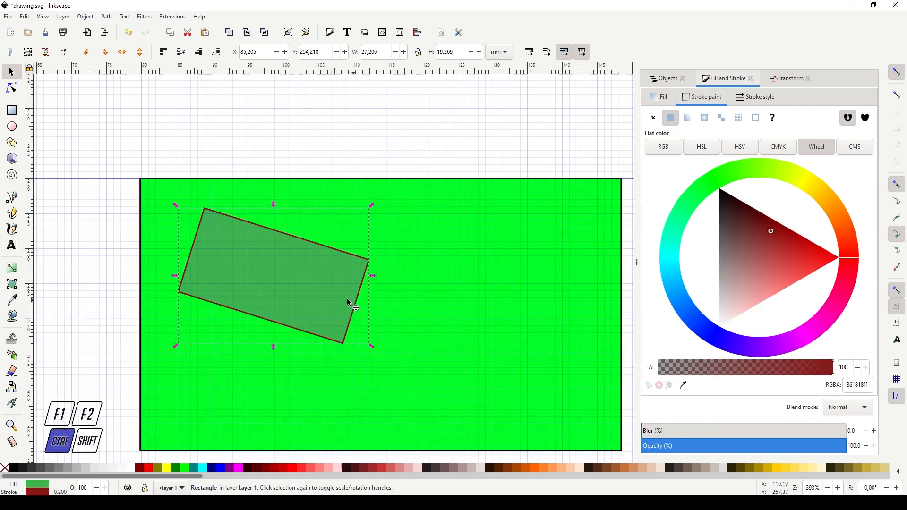
{"action": "scroll", "coordinate": [350, 303], "scroll_direction": "up", "scroll_amount": 2}
{"action": "mouse_move", "coordinate": [785, 265]}
{"action": "left_mouse_down"}
{"action": "mouse_move", "coordinate": [707, 350]}
{"action": "mouse_move", "coordinate": [724, 226]}
{"action": "mouse_move", "coordinate": [714, 175]}
{"action": "mouse_move", "coordinate": [732, 223]}
{"action": "left_mouse_up"}
Step: Set the rotated rectangle's stroke width to 0.1 mm
{"action": "left_click", "coordinate": [756, 97]}
{"action": "scroll", "coordinate": [701, 127], "scroll_direction": "up", "scroll_amount": 2}
{"action": "scroll", "coordinate": [700, 121], "scroll_direction": "down", "scroll_amount": 3}
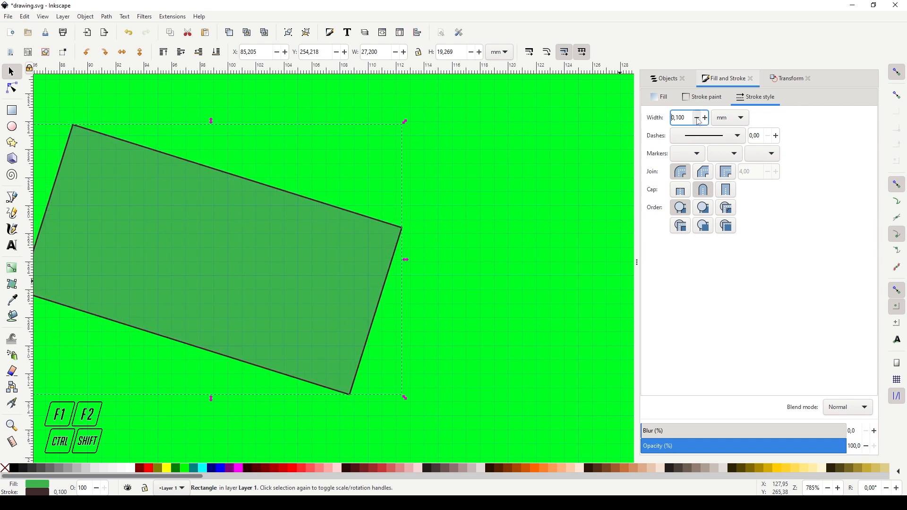
Step: Try stroke widths of 0.7, 0.2 and 0 mm on the rotated rectangle, and set the width to 0.4 mm
{"action": "scroll", "coordinate": [373, 236], "scroll_direction": "up", "scroll_amount": 5}
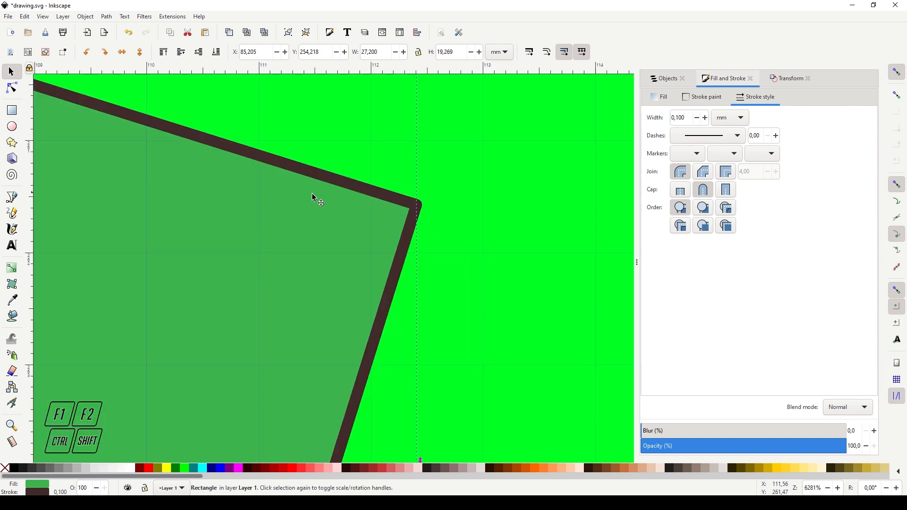
{"action": "scroll", "coordinate": [368, 237], "scroll_direction": "up", "scroll_amount": 1}
{"action": "scroll", "coordinate": [369, 238], "scroll_direction": "down", "scroll_amount": 1}
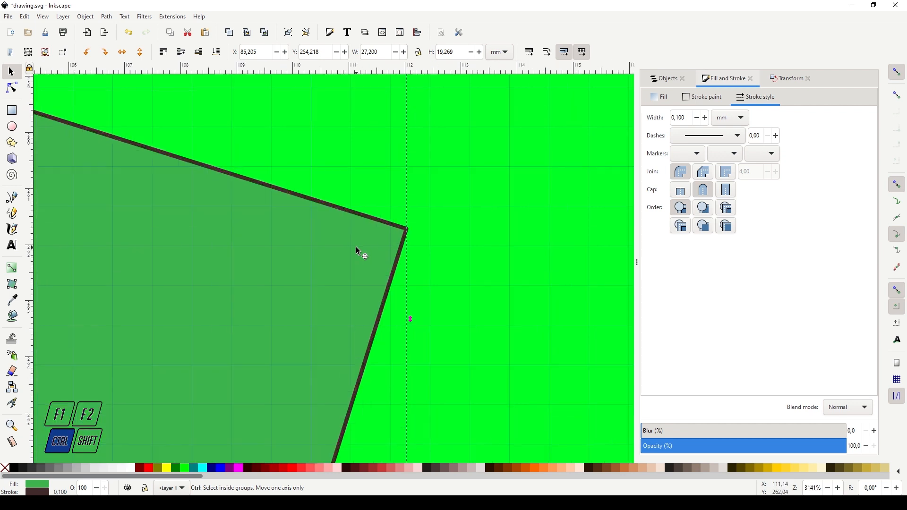
{"action": "scroll", "coordinate": [700, 123], "scroll_direction": "up", "scroll_amount": 4}
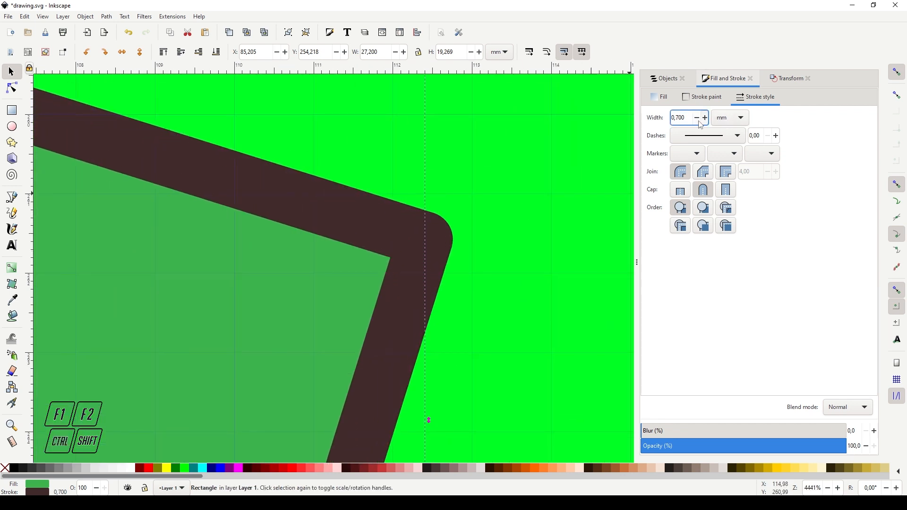
{"action": "scroll", "coordinate": [700, 124], "scroll_direction": "down", "scroll_amount": 7}
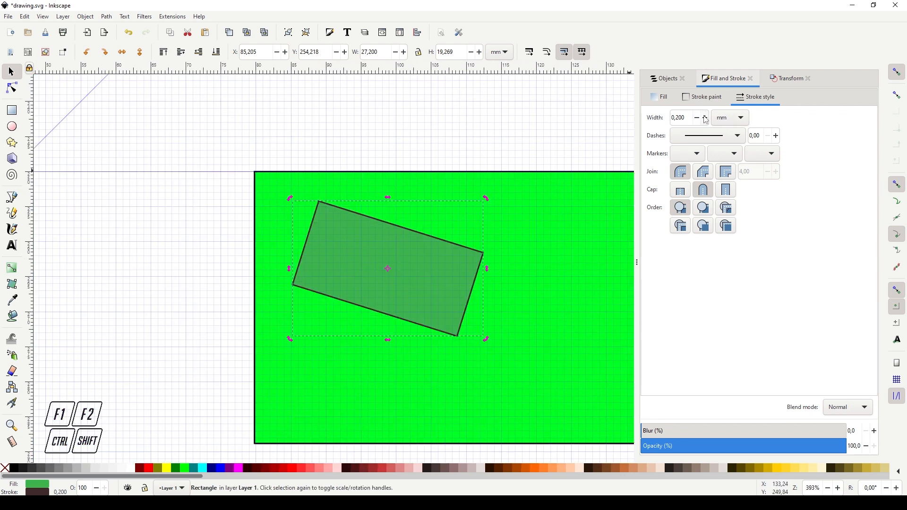
{"action": "scroll", "coordinate": [707, 121], "scroll_direction": "down", "scroll_amount": 5}
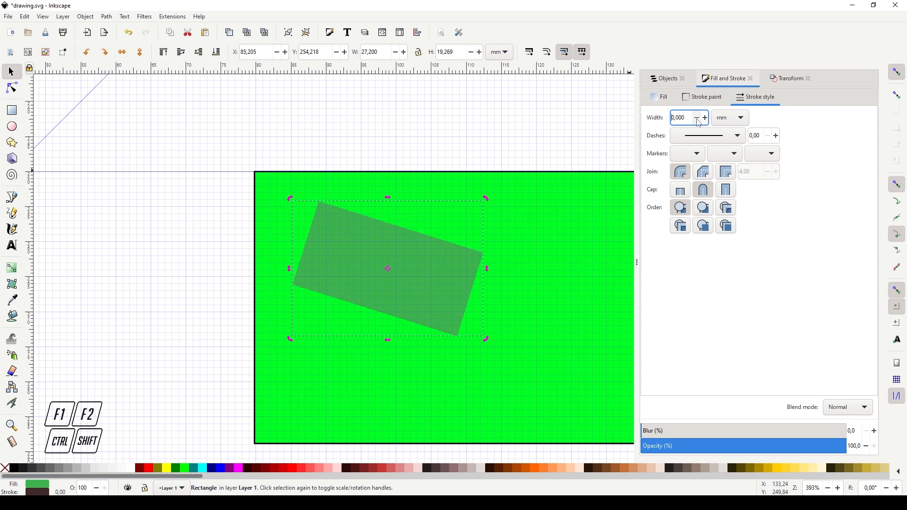
{"action": "scroll", "coordinate": [704, 118], "scroll_direction": "up", "scroll_amount": 4}
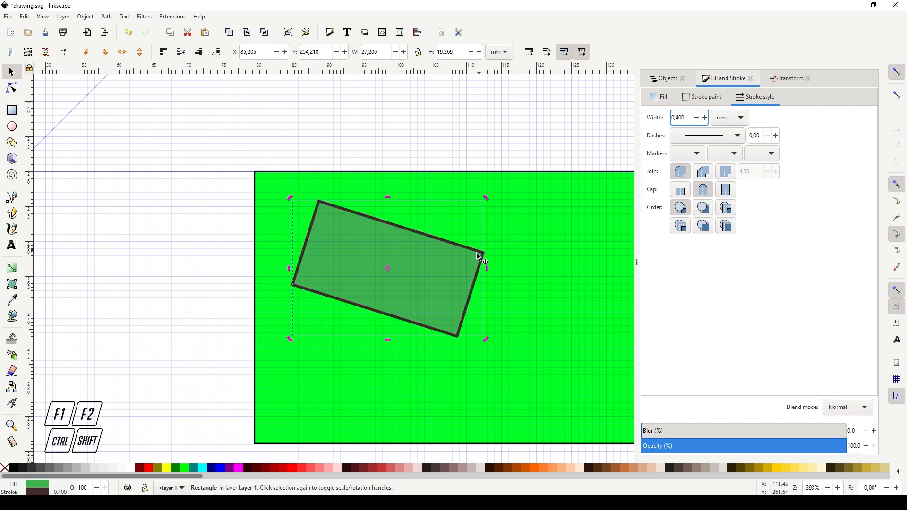
{"action": "scroll", "coordinate": [480, 260], "scroll_direction": "up", "scroll_amount": 1}
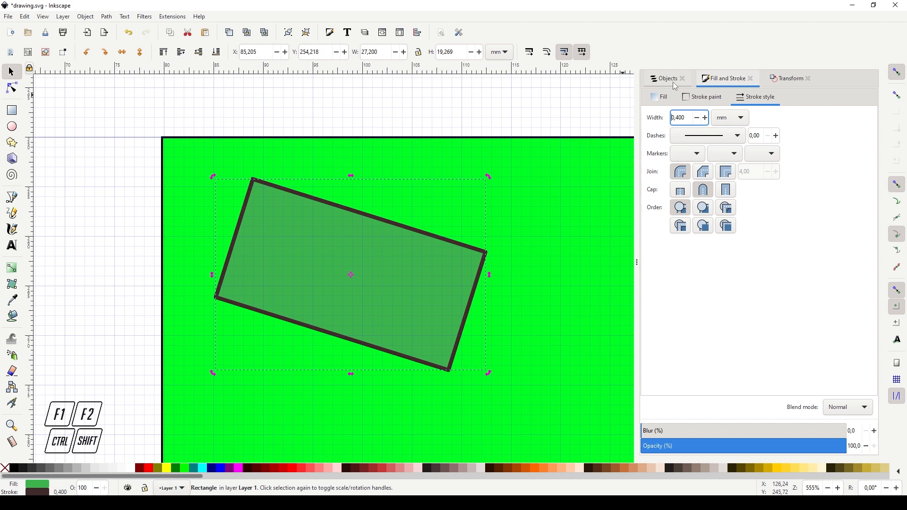
Step: Change the rotated rectangle's fill to white and its stroke to black, followed by very dark red 340000ff
{"action": "left_click", "coordinate": [660, 97]}
{"action": "mouse_move", "coordinate": [722, 227]}
{"action": "left_mouse_down"}
{"action": "mouse_move", "coordinate": [794, 258]}
{"action": "mouse_move", "coordinate": [895, 254]}
{"action": "left_mouse_up"}
{"action": "left_click", "coordinate": [704, 97]}
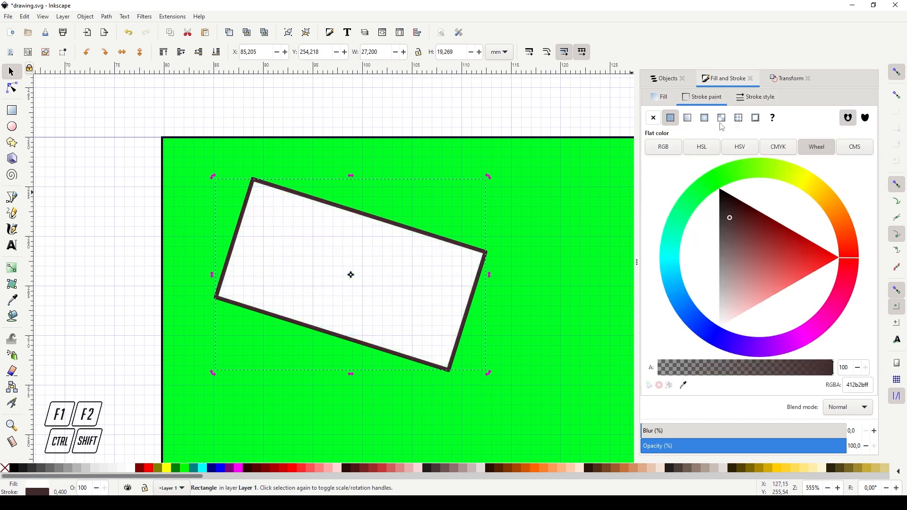
{"action": "left_click_drag", "start_coordinate": [741, 226], "coordinate": [704, 163]}
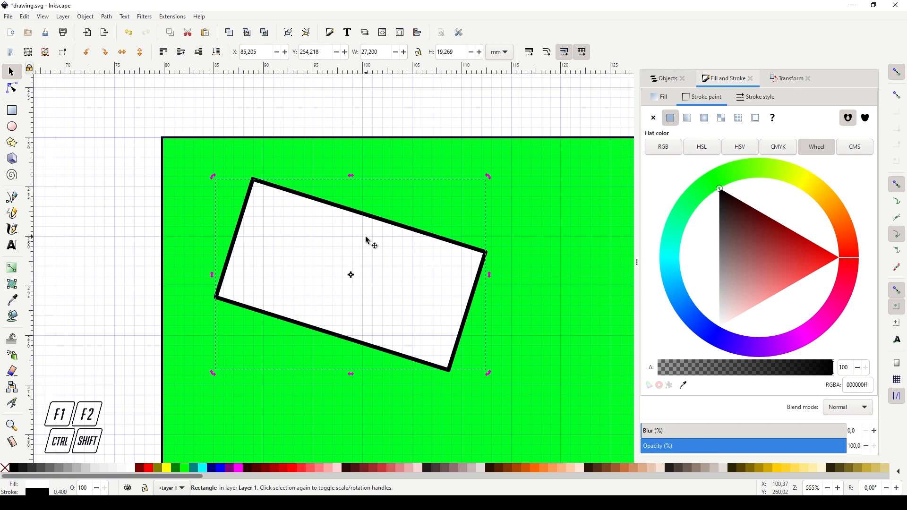
{"action": "mouse_move", "coordinate": [737, 232]}
{"action": "left_mouse_down"}
{"action": "mouse_move", "coordinate": [725, 279]}
{"action": "mouse_move", "coordinate": [745, 204]}
{"action": "mouse_move", "coordinate": [730, 295]}
{"action": "mouse_move", "coordinate": [740, 162]}
{"action": "mouse_move", "coordinate": [733, 250]}
{"action": "mouse_move", "coordinate": [763, 199]}
{"action": "mouse_move", "coordinate": [729, 291]}
{"action": "mouse_move", "coordinate": [723, 199]}
{"action": "left_mouse_up"}
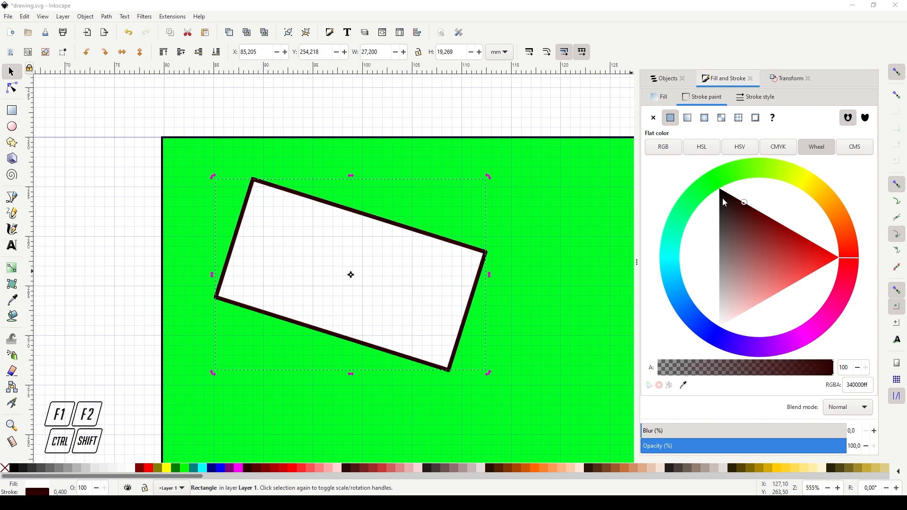
{"action": "scroll", "coordinate": [529, 262], "scroll_direction": "up", "scroll_amount": 3}
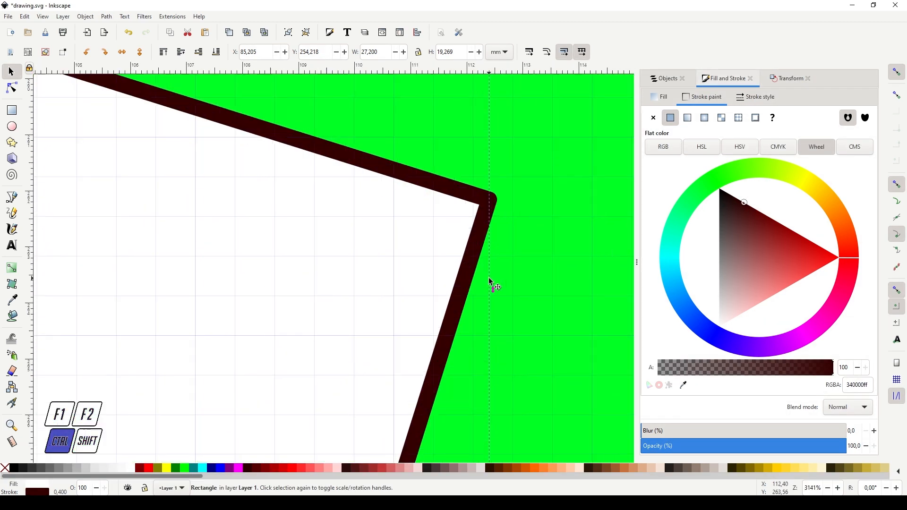
{"action": "scroll", "coordinate": [461, 269], "scroll_direction": "down", "scroll_amount": 2}
{"action": "left_click_drag", "start_coordinate": [362, 271], "coordinate": [384, 287]}
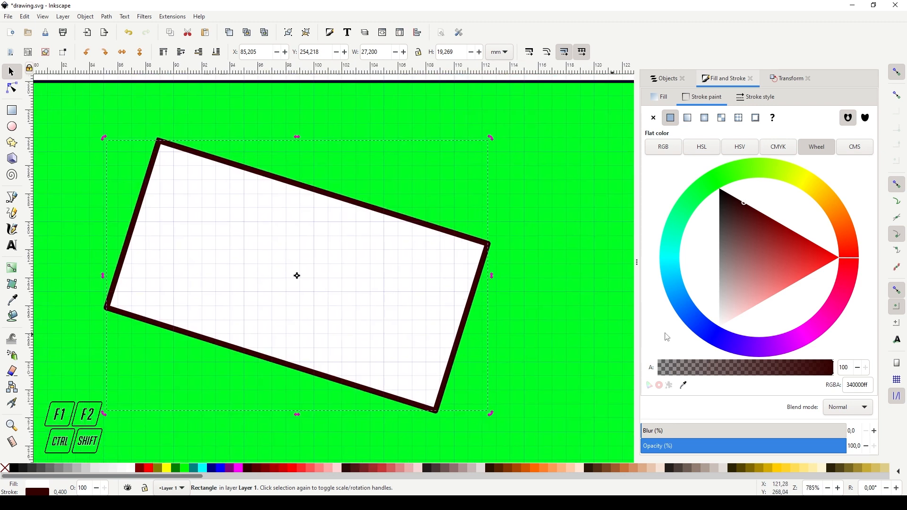
Step: Try a white ffffffff stroke and a pure black 000000ff stroke on the rotated rectangle, checking the RGBA code
{"action": "left_click_drag", "start_coordinate": [867, 386], "coordinate": [846, 384]}
{"action": "left_click_drag", "start_coordinate": [721, 302], "coordinate": [708, 350]}
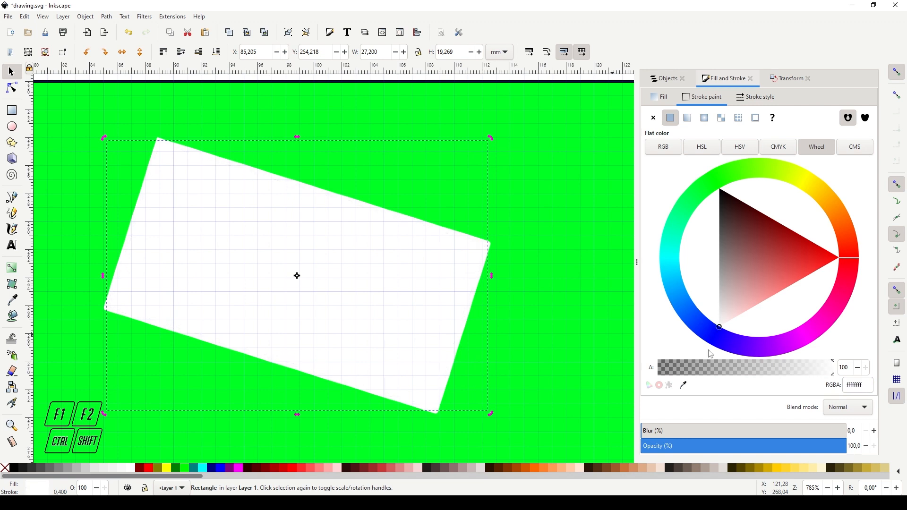
{"action": "left_click_drag", "start_coordinate": [868, 386], "coordinate": [834, 388]}
{"action": "left_click_drag", "start_coordinate": [740, 222], "coordinate": [708, 168]}
{"action": "left_click_drag", "start_coordinate": [846, 385], "coordinate": [865, 384]}
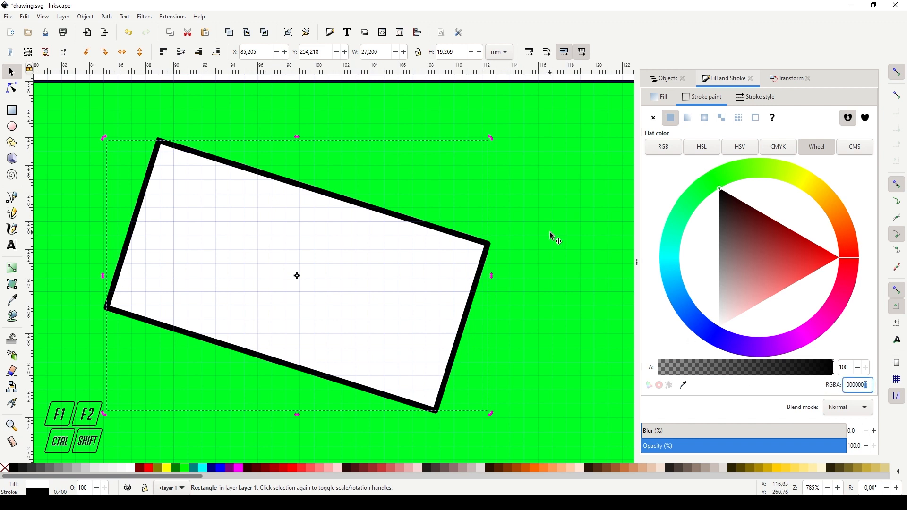
Step: Try an olive-green 799d00ff stroke on the rotated rectangle and consult the chart's colours for each cut type
{"action": "mouse_move", "coordinate": [753, 221]}
{"action": "left_mouse_down"}
{"action": "mouse_move", "coordinate": [759, 169]}
{"action": "mouse_move", "coordinate": [785, 171]}
{"action": "mouse_move", "coordinate": [729, 221]}
{"action": "left_mouse_up"}
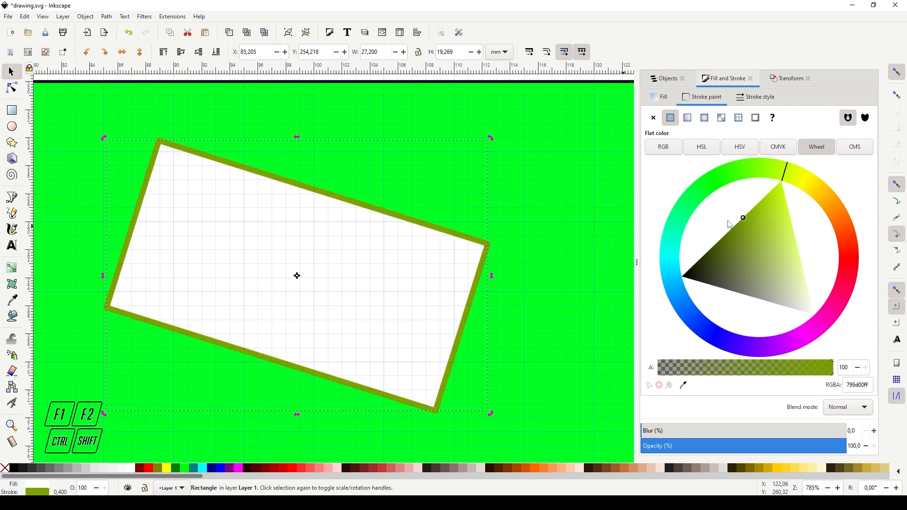
{"action": "left_click_drag", "start_coordinate": [849, 385], "coordinate": [870, 385]}
{"action": "scroll", "coordinate": [533, 265], "scroll_direction": "down", "scroll_amount": 3}
{"action": "left_click_drag", "start_coordinate": [420, 286], "coordinate": [591, 435]}
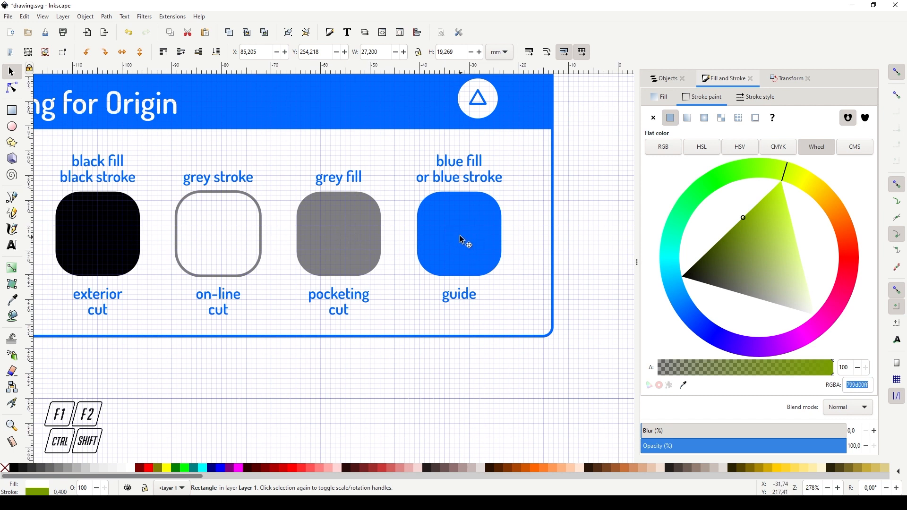
{"action": "left_click_drag", "start_coordinate": [530, 396], "coordinate": [18, 215]}
{"action": "left_click_drag", "start_coordinate": [494, 370], "coordinate": [300, 350]}
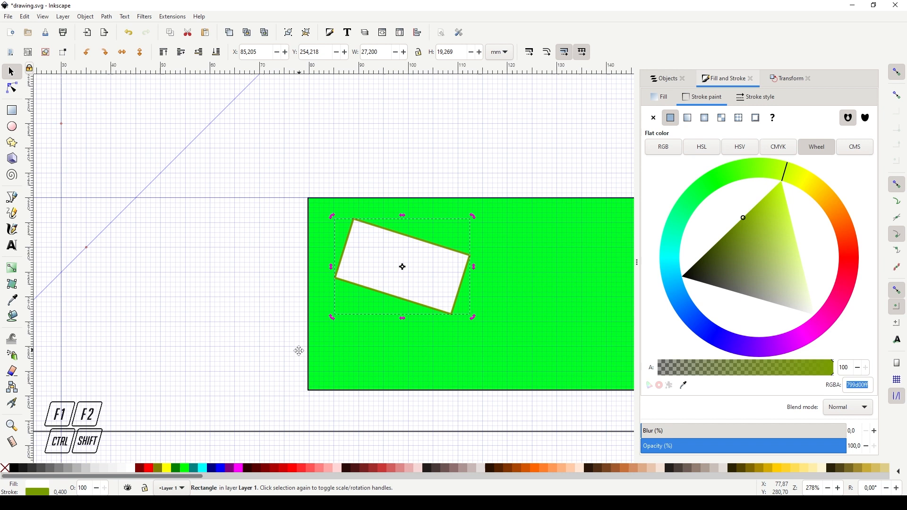
Step: Try a mid-grey 808080ff stroke on the rotated rectangle to match the chart's on-line cut
{"action": "scroll", "coordinate": [414, 290], "scroll_direction": "up", "scroll_amount": 2}
{"action": "mouse_move", "coordinate": [762, 269]}
{"action": "left_mouse_down"}
{"action": "mouse_move", "coordinate": [816, 310]}
{"action": "mouse_move", "coordinate": [681, 279]}
{"action": "mouse_move", "coordinate": [749, 307]}
{"action": "mouse_move", "coordinate": [729, 331]}
{"action": "left_mouse_up"}
{"action": "left_click_drag", "start_coordinate": [741, 296], "coordinate": [749, 327]}
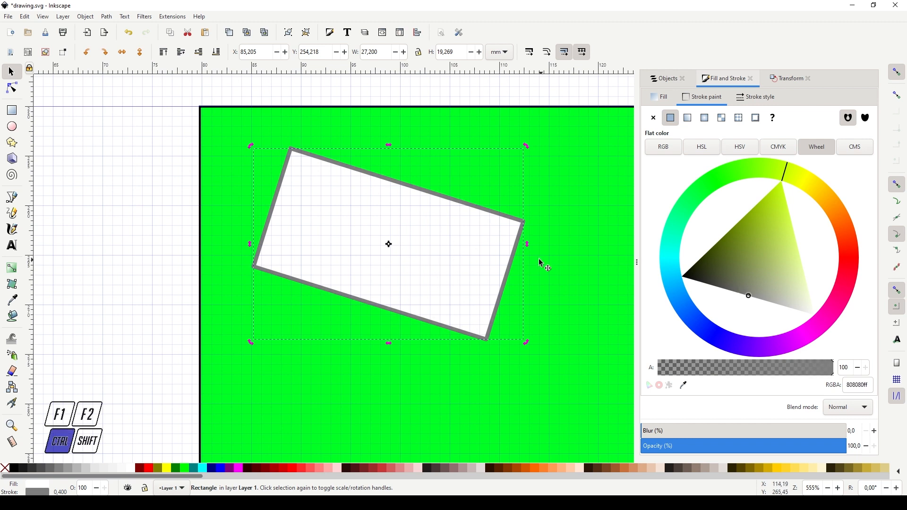
{"action": "scroll", "coordinate": [449, 259], "scroll_direction": "up", "scroll_amount": 1, "text": "ctrl"}
Step: Check the chart's blue guide sample and try a pure blue 0800ffff stroke on the rotated rectangle
{"action": "left_click", "coordinate": [728, 348]}
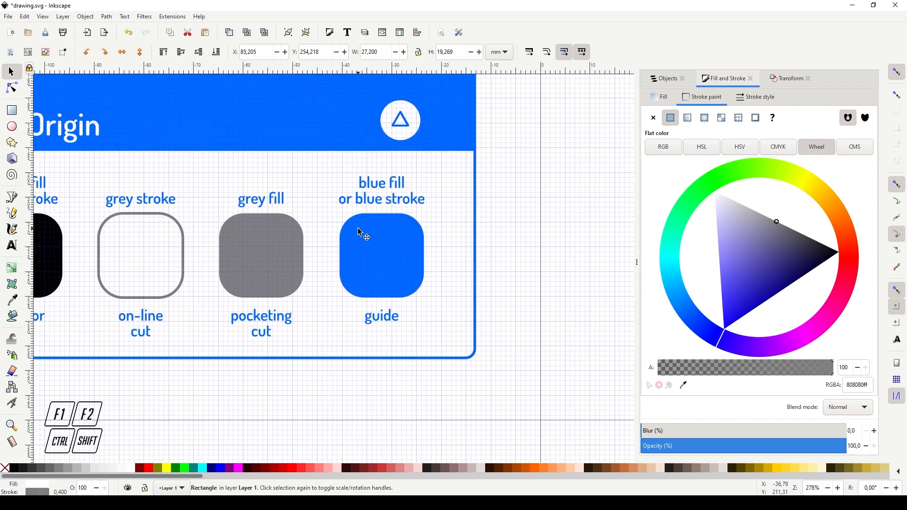
{"action": "left_click_drag", "start_coordinate": [588, 418], "coordinate": [426, 366]}
{"action": "scroll", "coordinate": [443, 282], "scroll_direction": "up", "scroll_amount": 1, "text": "ctrl"}
{"action": "scroll", "coordinate": [443, 281], "scroll_direction": "up", "scroll_amount": 2, "text": "ctrl"}
{"action": "left_click_drag", "start_coordinate": [720, 213], "coordinate": [716, 384]}
{"action": "left_click_drag", "start_coordinate": [744, 232], "coordinate": [707, 361]}
{"action": "scroll", "coordinate": [512, 258], "scroll_direction": "up", "scroll_amount": 1, "text": "ctrl"}
{"action": "scroll", "coordinate": [548, 283], "scroll_direction": "down", "scroll_amount": 1, "text": "ctrl"}
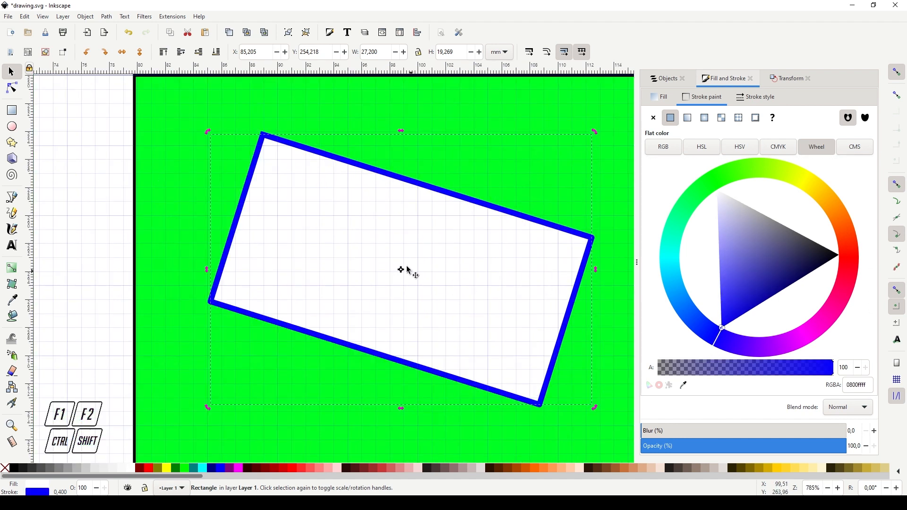
{"action": "mouse_move", "coordinate": [723, 302]}
{"action": "left_mouse_down"}
{"action": "mouse_move", "coordinate": [721, 284]}
{"action": "mouse_move", "coordinate": [695, 378]}
{"action": "left_mouse_up"}
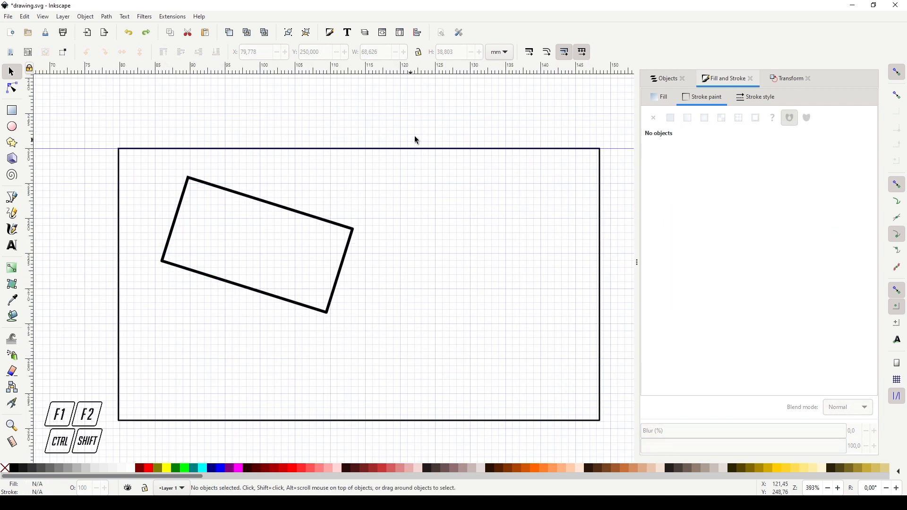
Step: Fill the large rectangle with solid black 000000ff, check its stroke paint, and deselect it
{"action": "left_click", "coordinate": [439, 150]}
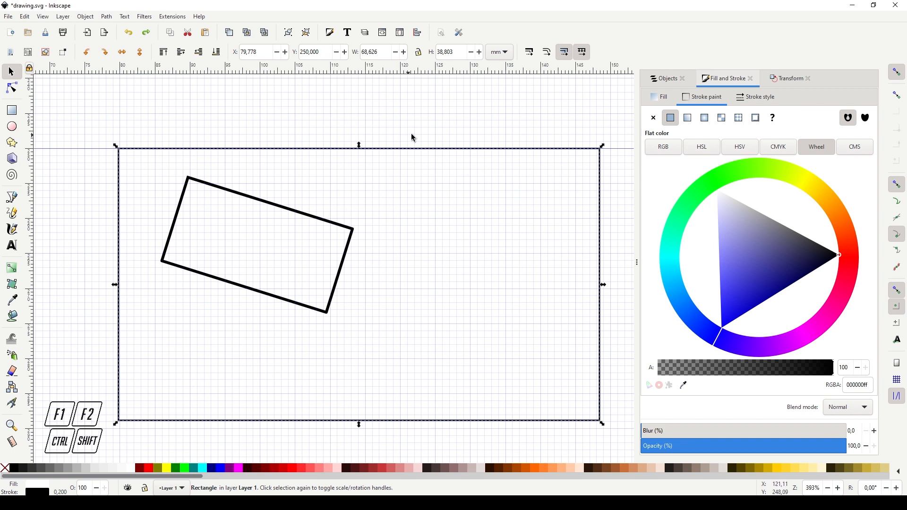
{"action": "left_click", "coordinate": [667, 103]}
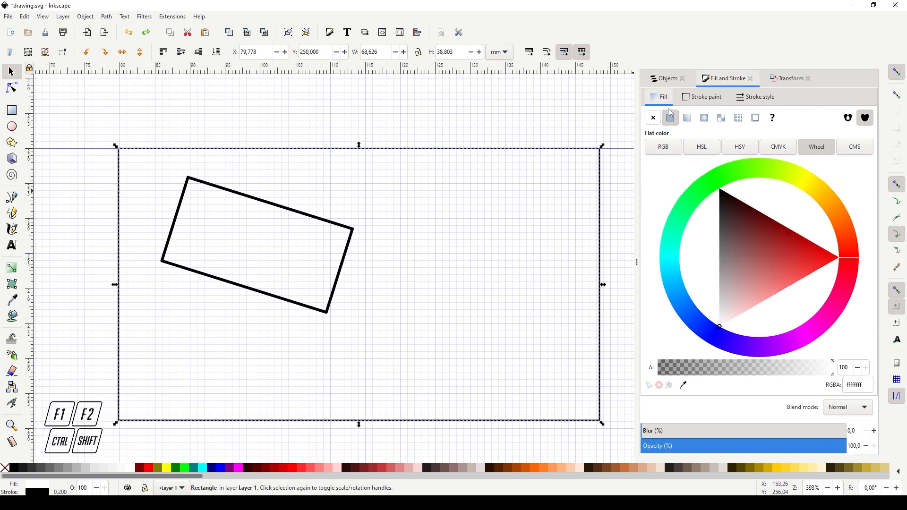
{"action": "left_click_drag", "start_coordinate": [762, 246], "coordinate": [720, 189]}
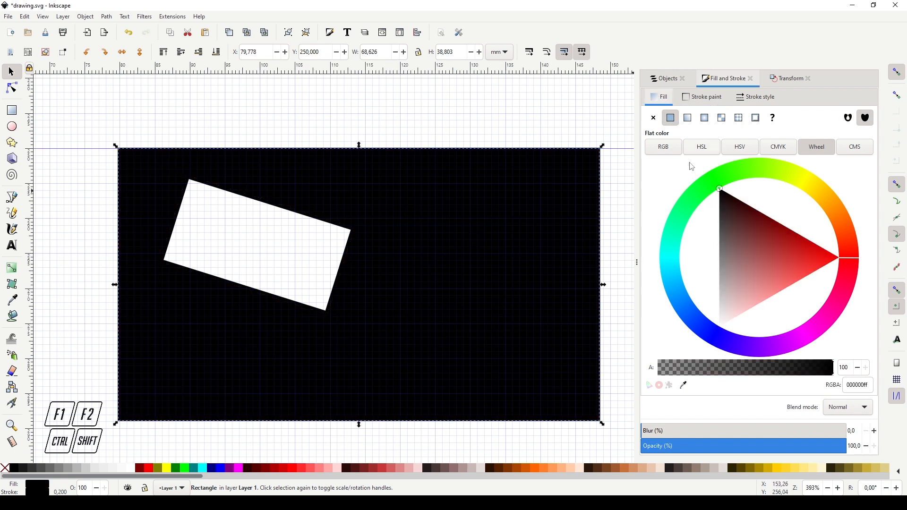
{"action": "left_click", "coordinate": [702, 97]}
{"action": "left_click_drag", "start_coordinate": [806, 266], "coordinate": [819, 256]}
{"action": "left_click", "coordinate": [319, 122]}
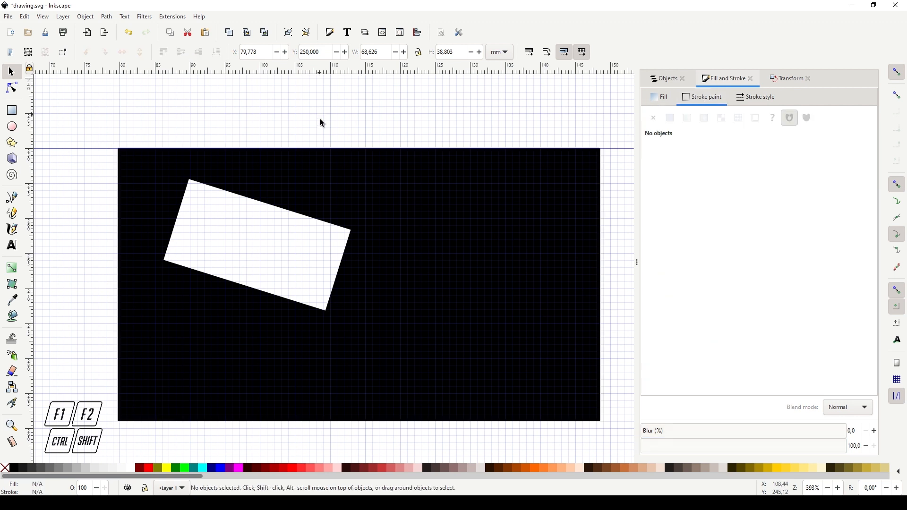
Step: Show the object list, lower the white rotated rectangle to the bottom of the stack, and deselect it
{"action": "left_click", "coordinate": [675, 79]}
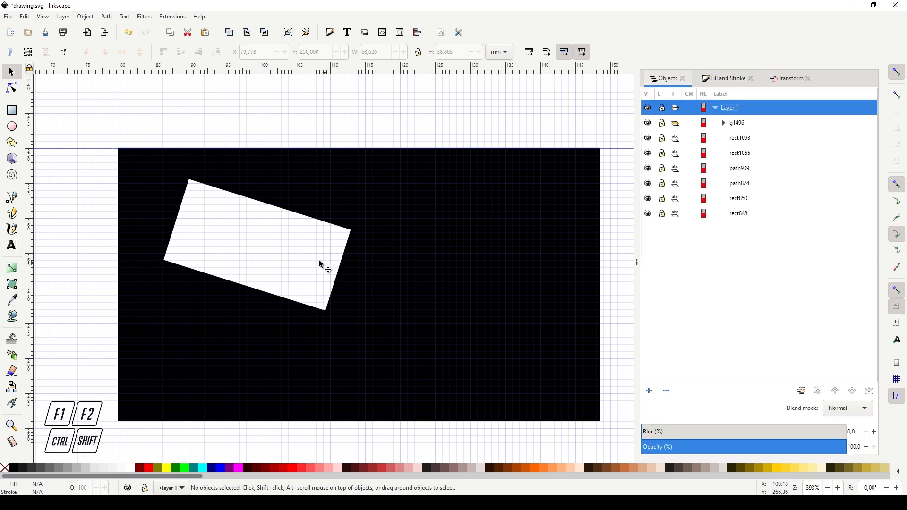
{"action": "left_click", "coordinate": [283, 254]}
{"action": "left_click", "coordinate": [219, 53]}
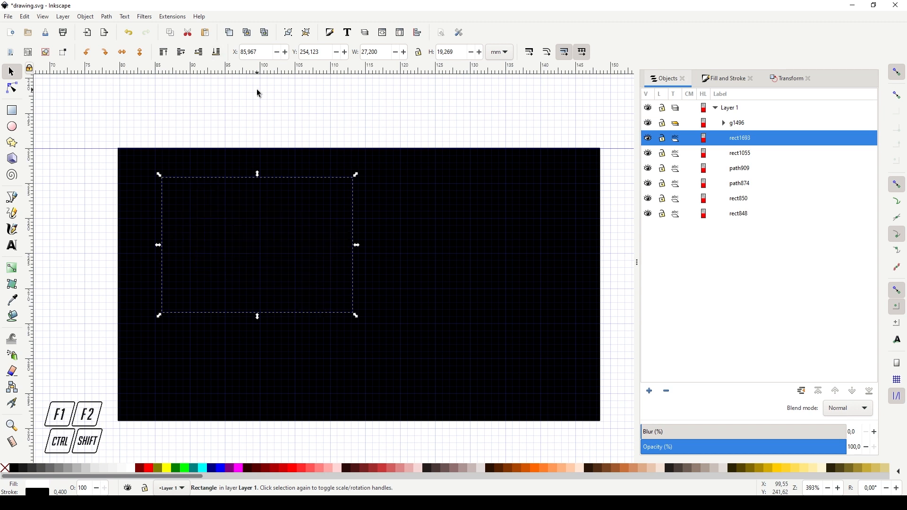
{"action": "key", "text": "Escape"}
{"action": "scroll", "coordinate": [367, 300], "scroll_direction": "down", "scroll_amount": 3}
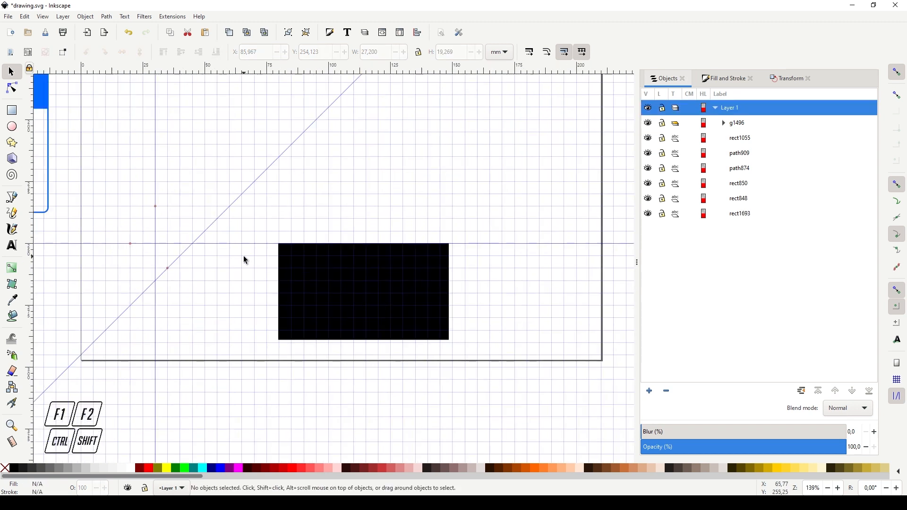
Step: Select the rotated rectangle hidden beneath the black one and raise it to the top of the stack
{"action": "left_click", "coordinate": [306, 279], "text": "alt"}
{"action": "scroll", "coordinate": [294, 294], "scroll_direction": "up", "scroll_amount": 1}
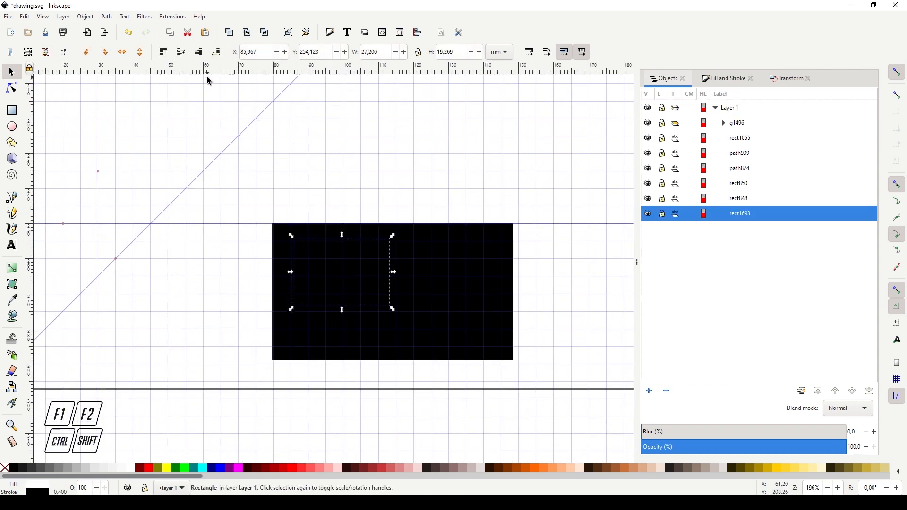
{"action": "left_click", "coordinate": [164, 52]}
{"action": "scroll", "coordinate": [368, 199], "scroll_direction": "up", "scroll_amount": 2}
{"action": "scroll", "coordinate": [359, 204], "scroll_direction": "down", "scroll_amount": 2}
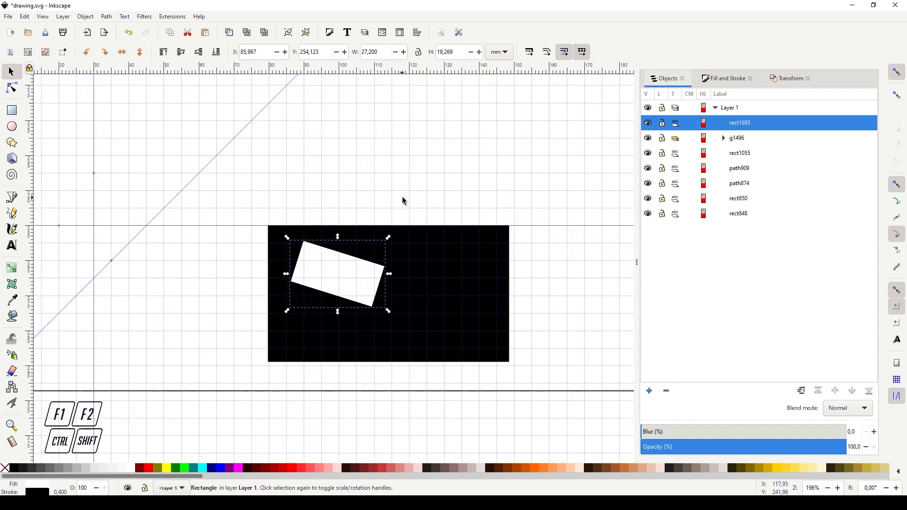
Step: Select the rotated rectangle and the black rectangle in turn to compare their stacking order in the object list, and deselect
{"action": "left_click", "coordinate": [270, 234]}
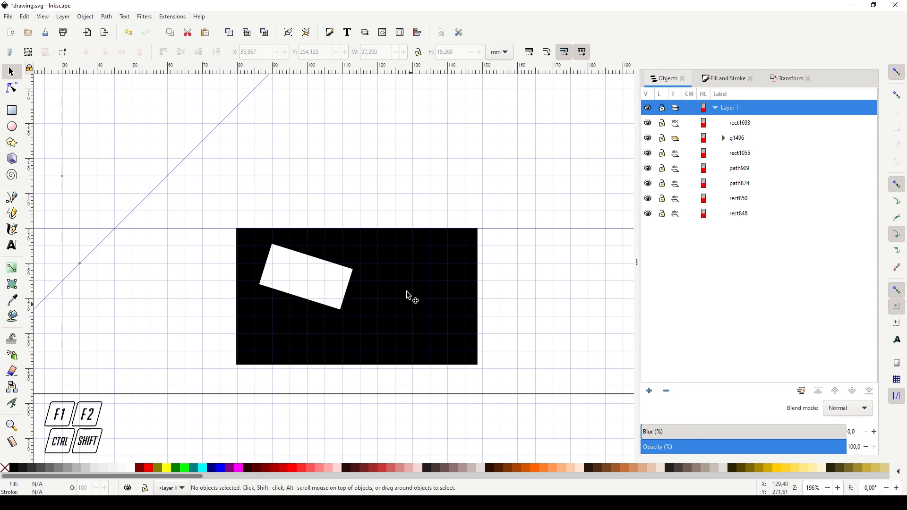
{"action": "key", "text": "shift+Tab"}
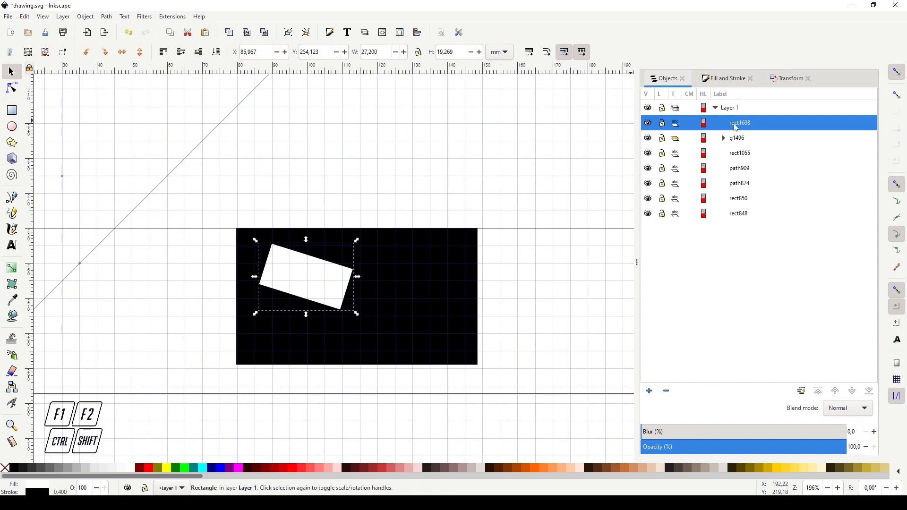
{"action": "left_click", "coordinate": [452, 263]}
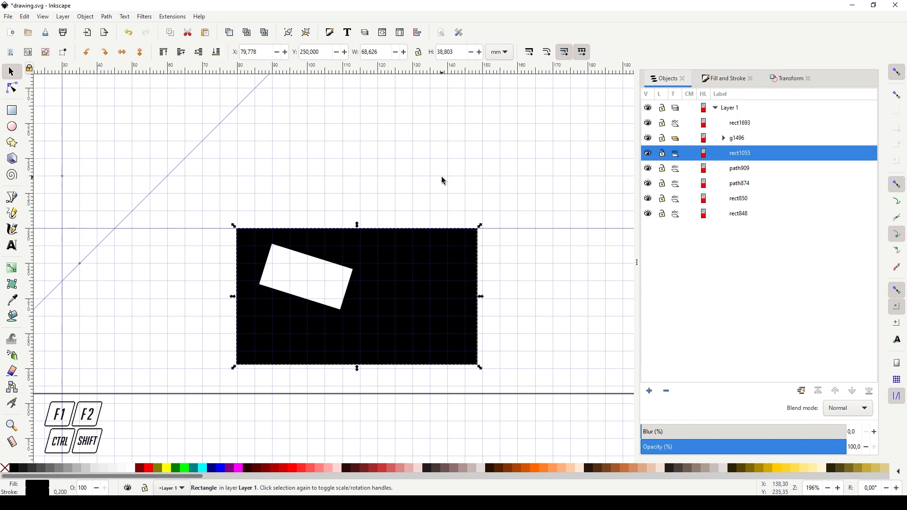
{"action": "left_click", "coordinate": [258, 207]}
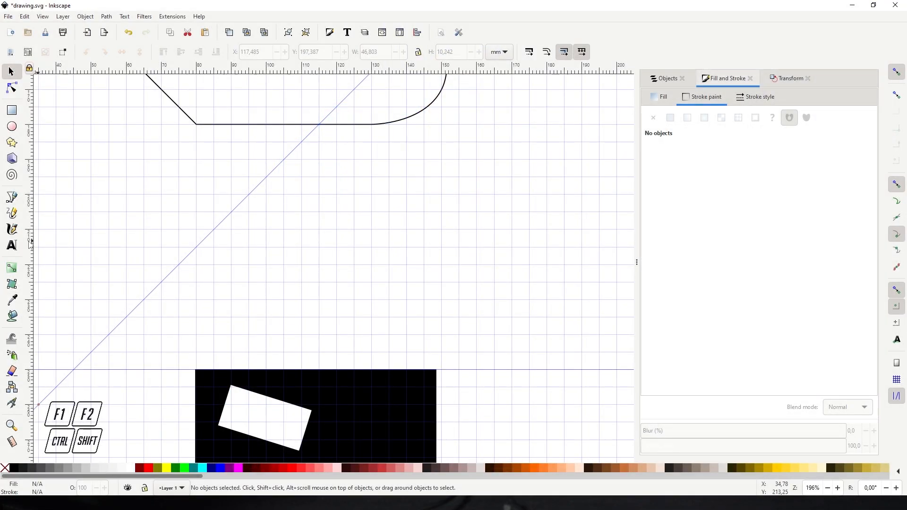
Step: Add the text "dsfkjhsdjkfh" in sans-serif 30 pt between the curved line and the black rectangle
{"action": "left_click", "coordinate": [11, 247]}
{"action": "left_click", "coordinate": [314, 226]}
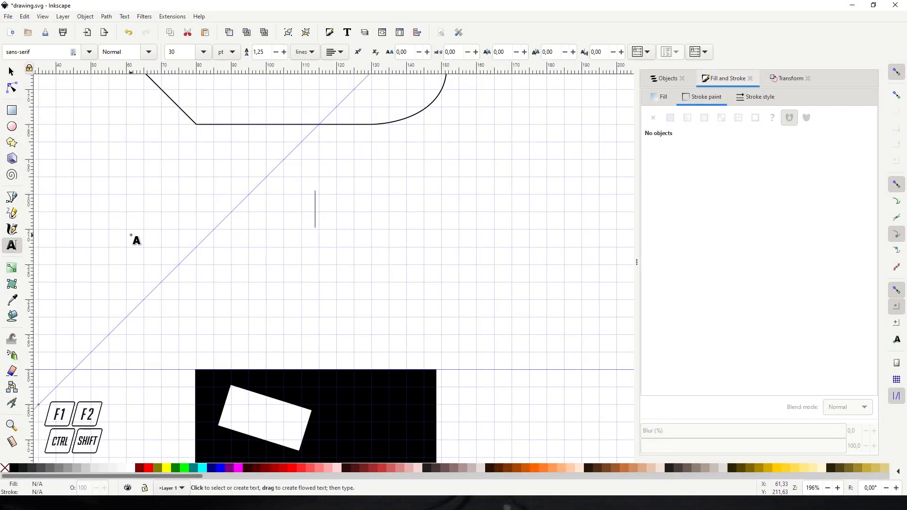
{"action": "type", "text": "dsfkjhsdjkfh"}
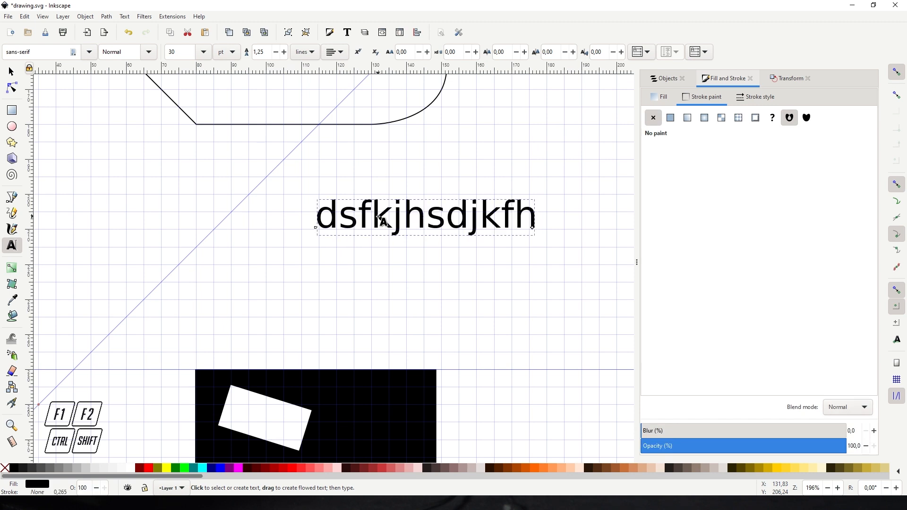
{"action": "key", "text": "F1"}
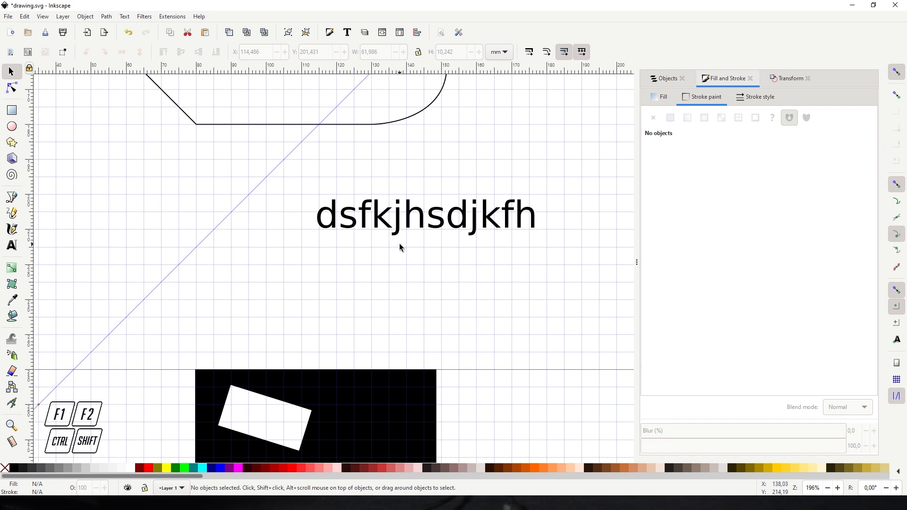
Step: Convert the new text object into a group of editable letter paths
{"action": "scroll", "coordinate": [399, 239], "scroll_direction": "up", "scroll_amount": 2}
{"action": "left_click_drag", "start_coordinate": [414, 238], "coordinate": [372, 266]}
{"action": "key", "text": "F1"}
{"action": "left_click", "coordinate": [278, 267]}
{"action": "left_click", "coordinate": [107, 16]}
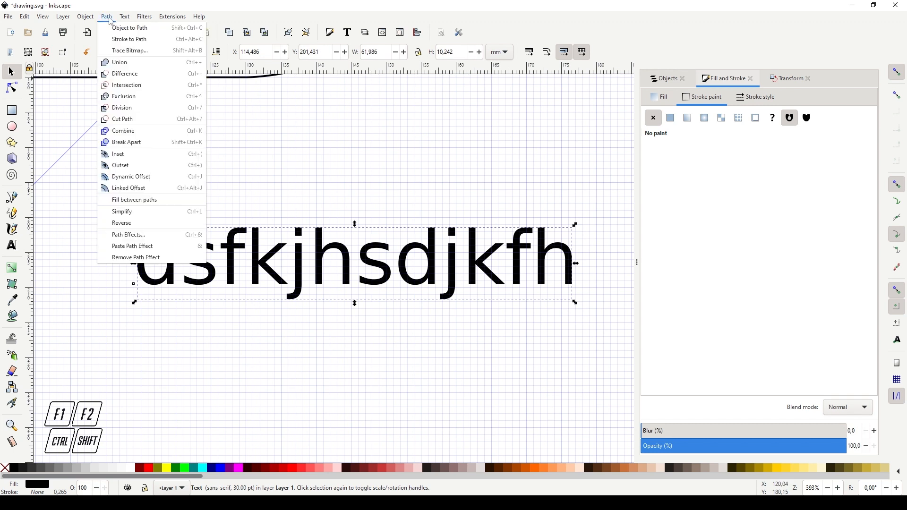
{"action": "left_click", "coordinate": [121, 28]}
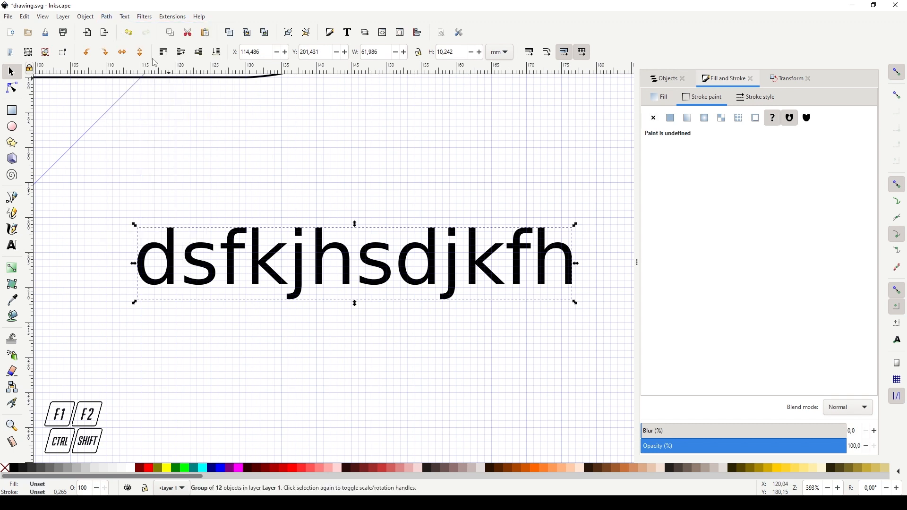
Step: Show the nodes of the letter j, and distort the first letter h by pulling a node of its arch downward
{"action": "left_click", "coordinate": [343, 225]}
{"action": "scroll", "coordinate": [292, 265], "scroll_direction": "up", "scroll_amount": 2}
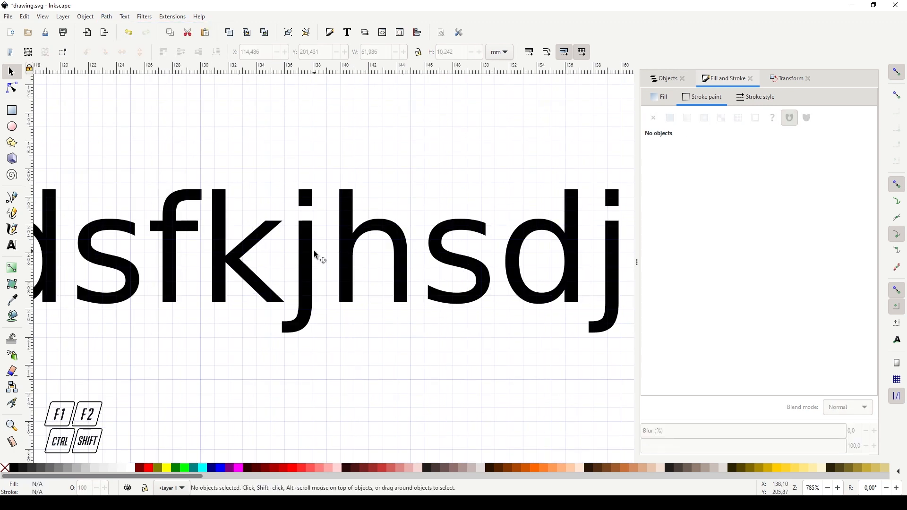
{"action": "key", "text": "F2"}
{"action": "left_click", "coordinate": [307, 239]}
{"action": "scroll", "coordinate": [307, 238], "scroll_direction": "up", "scroll_amount": 1}
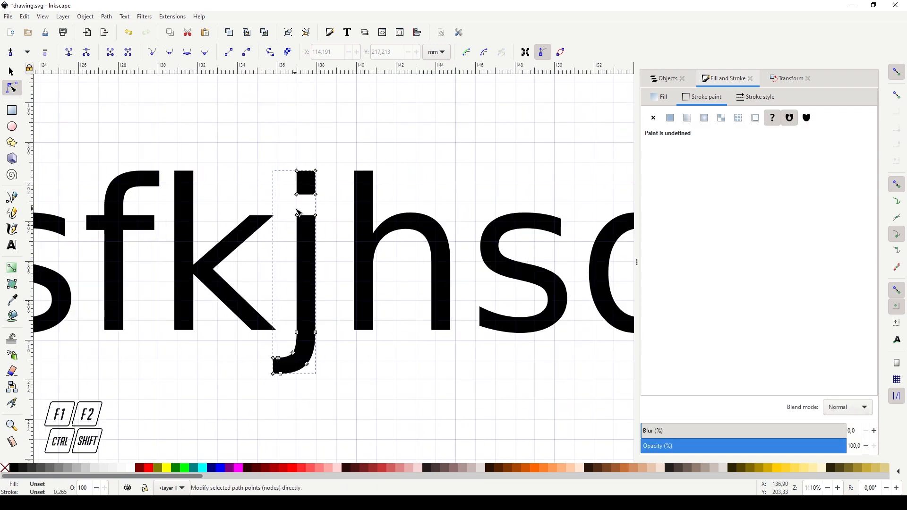
{"action": "mouse_move", "coordinate": [297, 216]}
{"action": "left_mouse_down"}
{"action": "mouse_move", "coordinate": [304, 227]}
{"action": "mouse_move", "coordinate": [287, 213]}
{"action": "mouse_move", "coordinate": [295, 220]}
{"action": "left_mouse_up"}
{"action": "left_click", "coordinate": [398, 229]}
{"action": "left_click_drag", "start_coordinate": [398, 229], "coordinate": [390, 251]}
{"action": "scroll", "coordinate": [420, 251], "scroll_direction": "down", "scroll_amount": 4}
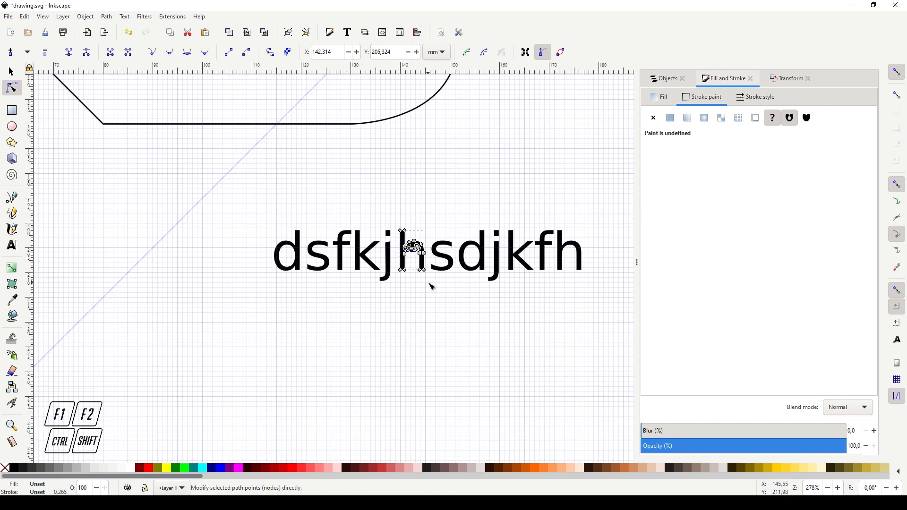
Step: Undo the node edit on the letter h and the conversion of the text to paths
{"action": "key", "text": "F1"}
{"action": "left_click", "coordinate": [468, 267]}
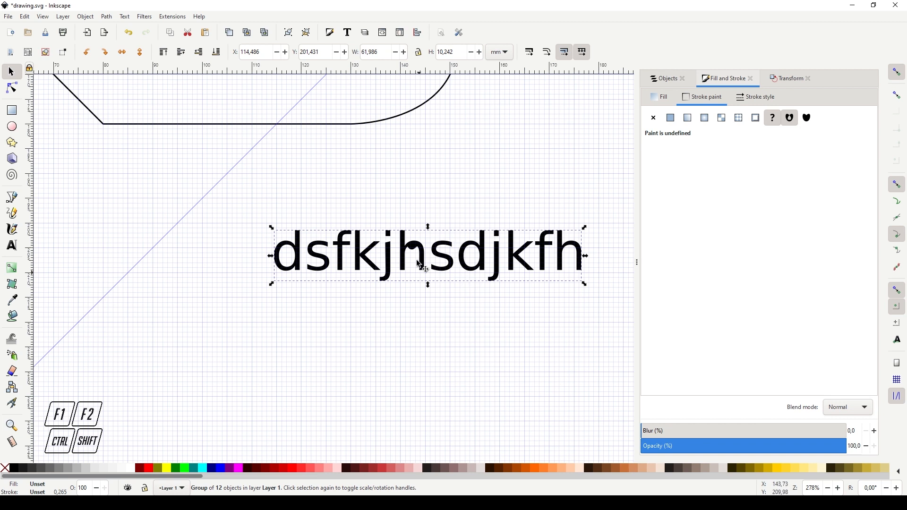
{"action": "key", "text": "ctrl"}
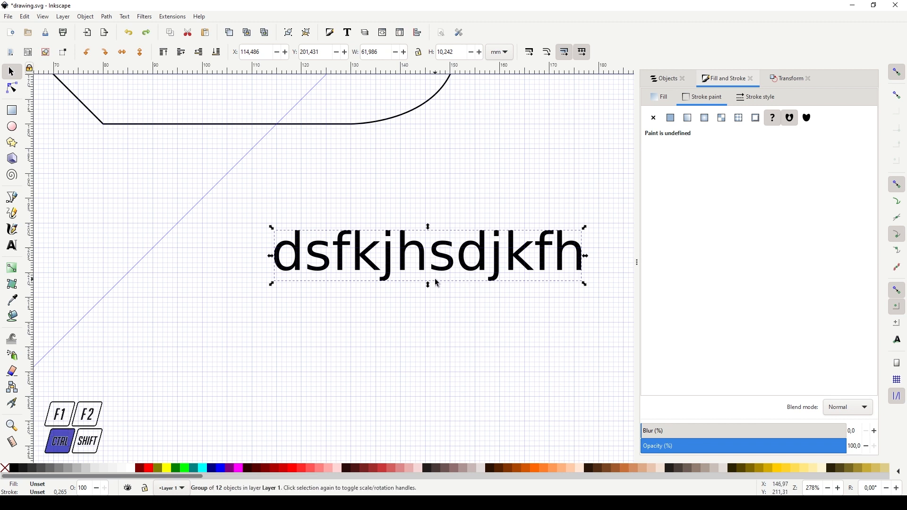
{"action": "key", "text": "ctrl+z"}
{"action": "key", "text": "ctrl+z"}
{"action": "key", "text": "ctrl+shift+z"}
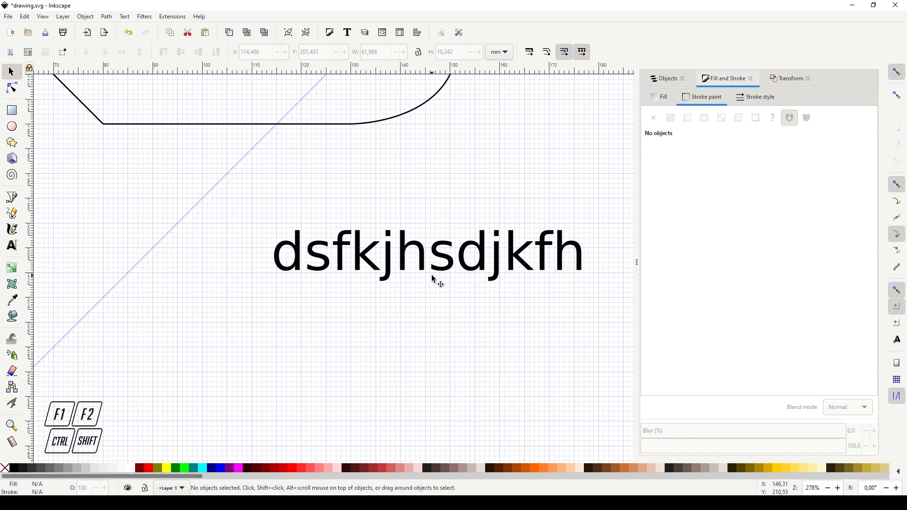
Step: Paste a copy of the text object and place it just below the curved line, up and to the left of the original
{"action": "left_click", "coordinate": [425, 260]}
{"action": "left_click", "coordinate": [425, 260]}
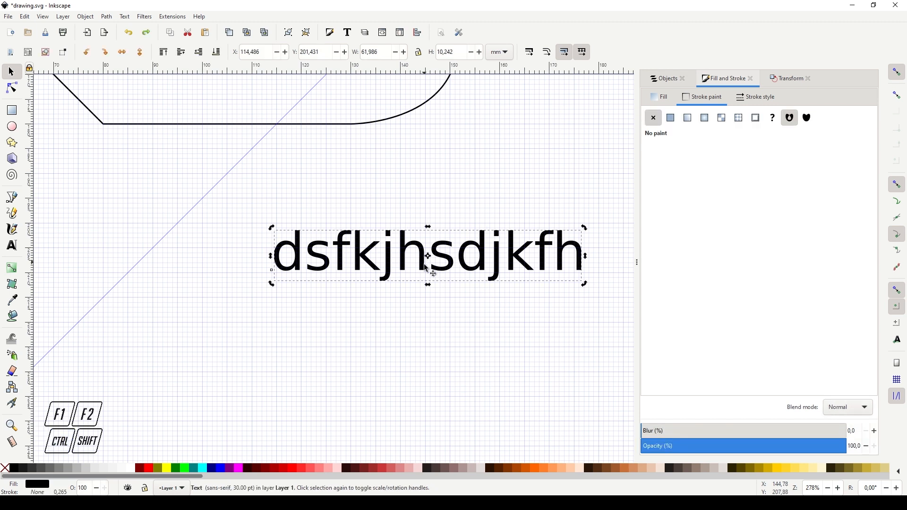
{"action": "key", "text": "ctrl+v"}
{"action": "left_click_drag", "start_coordinate": [421, 289], "coordinate": [192, 181]}
Step: Convert the original lower text object to paths, leaving the copy as text, and deselect it
{"action": "left_click", "coordinate": [385, 257]}
{"action": "left_click", "coordinate": [390, 261]}
{"action": "left_click", "coordinate": [107, 16]}
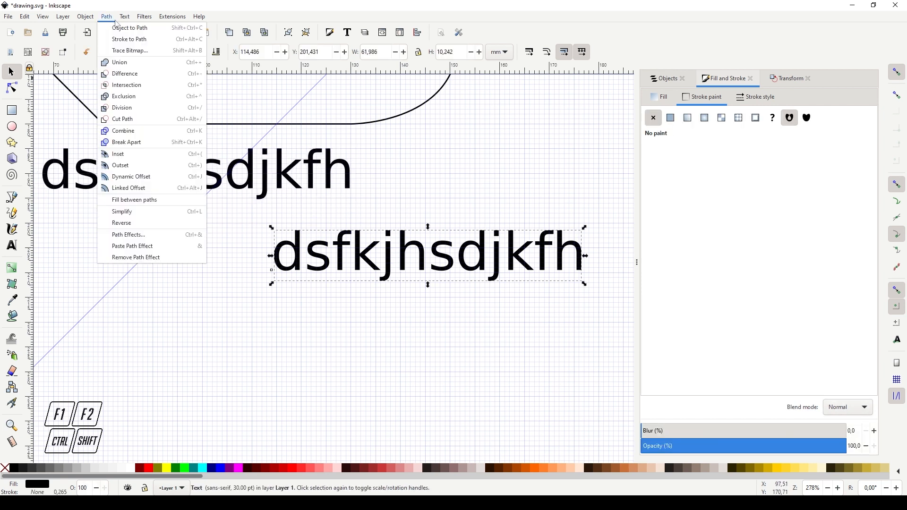
{"action": "left_click", "coordinate": [113, 27]}
{"action": "left_click", "coordinate": [410, 301]}
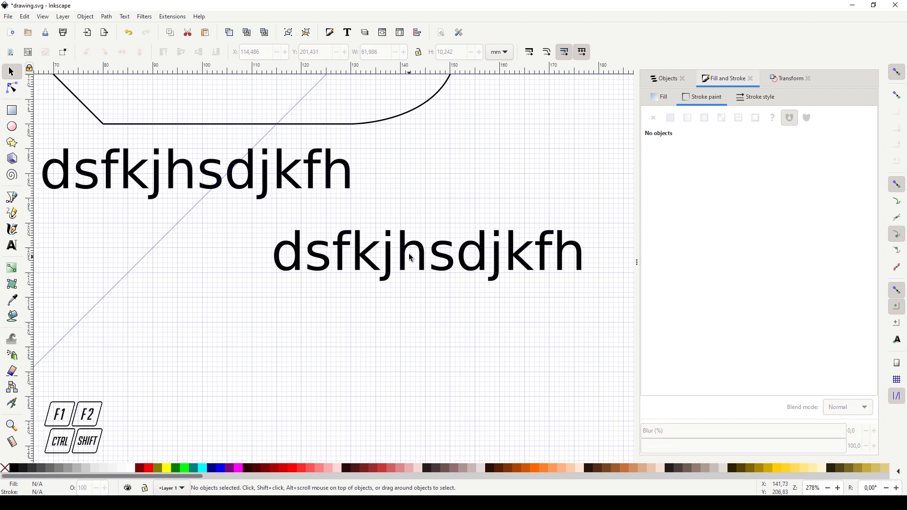
Step: Select the first letter h inside the converted text group and examine its path nodes
{"action": "left_click", "coordinate": [428, 256]}
{"action": "left_click", "coordinate": [421, 271]}
{"action": "left_click", "coordinate": [428, 270]}
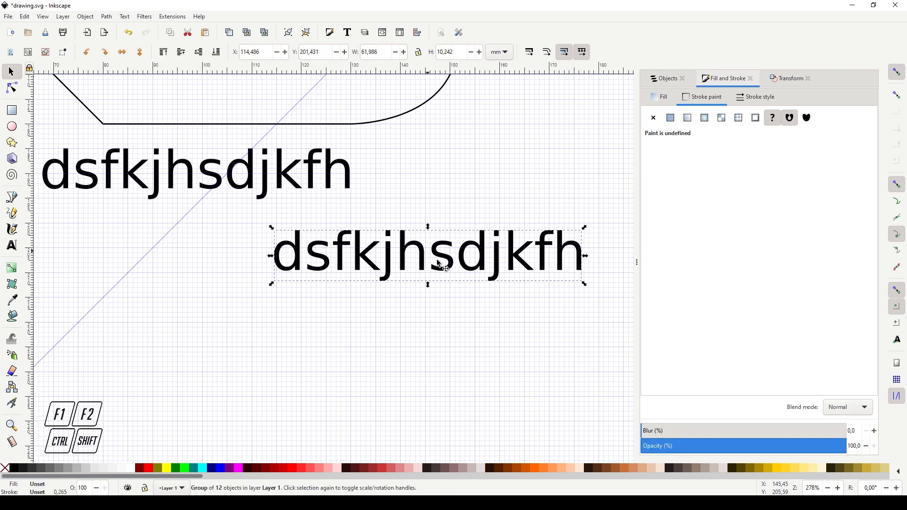
{"action": "left_click", "coordinate": [428, 269], "text": "ctrl"}
{"action": "scroll", "coordinate": [428, 268], "scroll_direction": "up", "scroll_amount": 4}
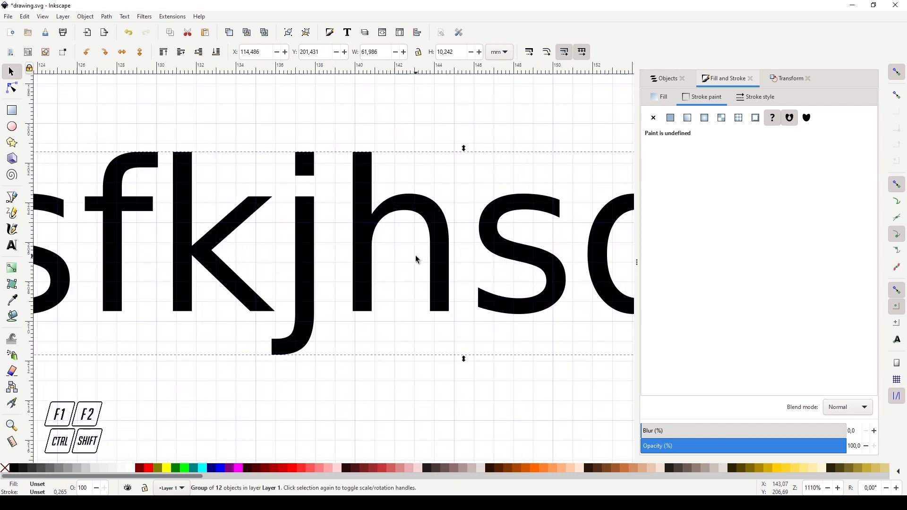
{"action": "key", "text": "F2"}
{"action": "scroll", "coordinate": [444, 265], "scroll_direction": "down", "scroll_amount": 4}
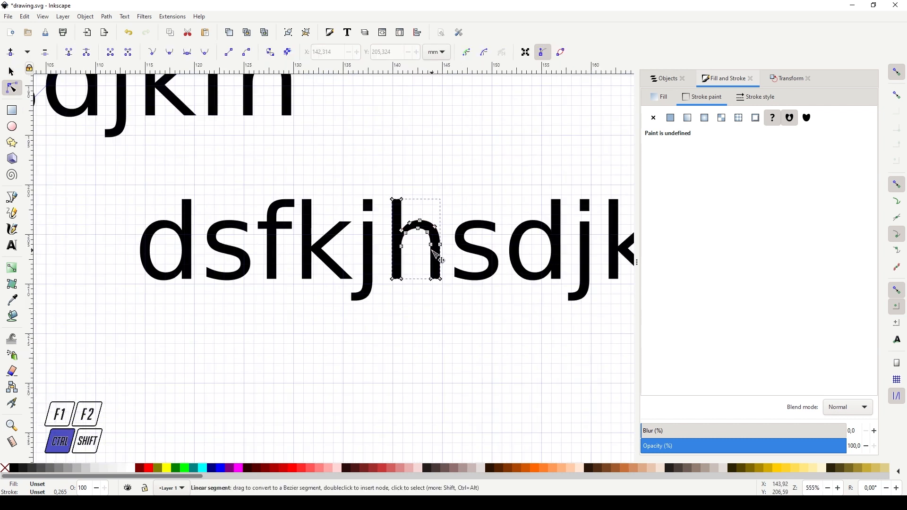
Step: Open the upper text copy for text editing, move the cursor within it, and leave editing without changing the text
{"action": "key", "text": "F1"}
{"action": "left_click", "coordinate": [280, 212]}
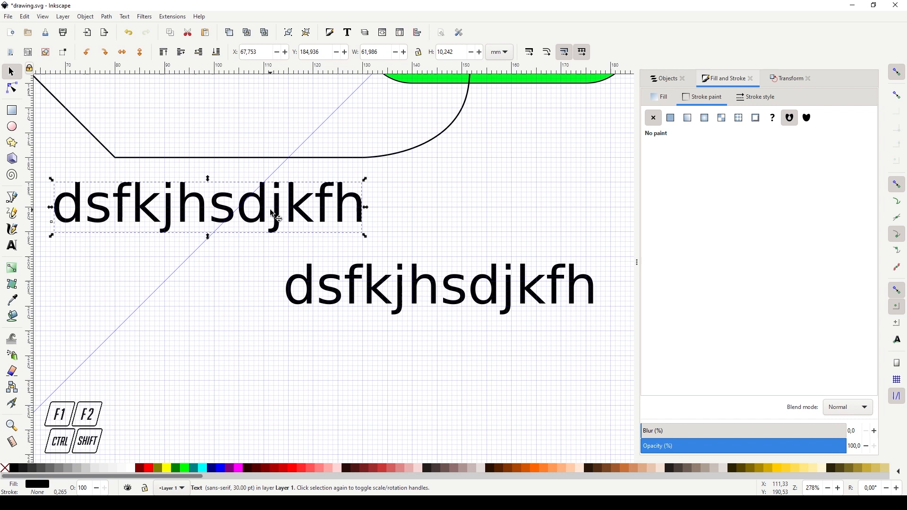
{"action": "double_click", "coordinate": [271, 210]}
{"action": "key", "text": "Left"}
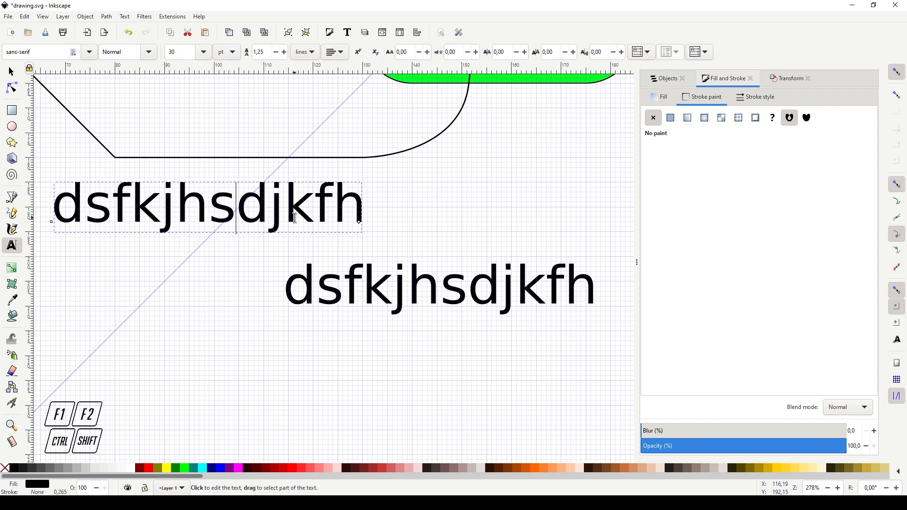
{"action": "key", "text": "Escape"}
{"action": "key", "text": "F1"}
Step: Fill the upper text copy with flat blue 0900ffff and deselect it
{"action": "left_click", "coordinate": [290, 212]}
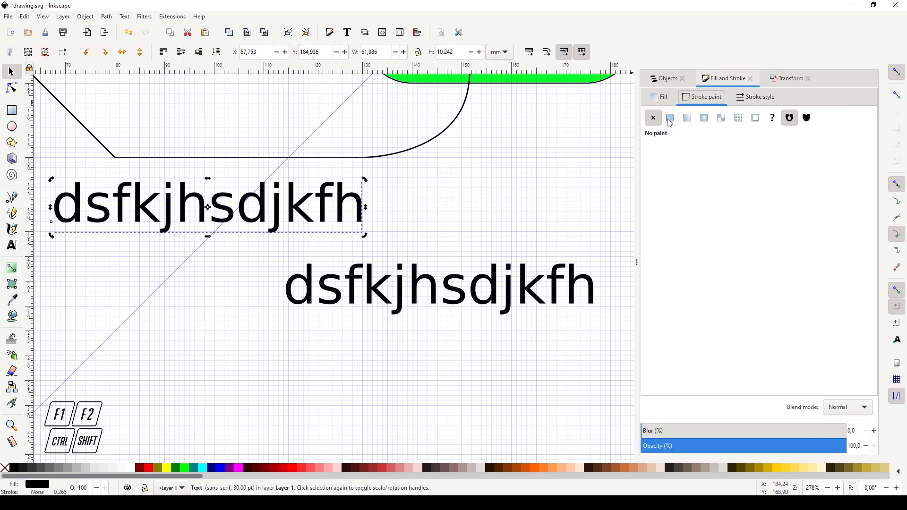
{"action": "left_click", "coordinate": [670, 118]}
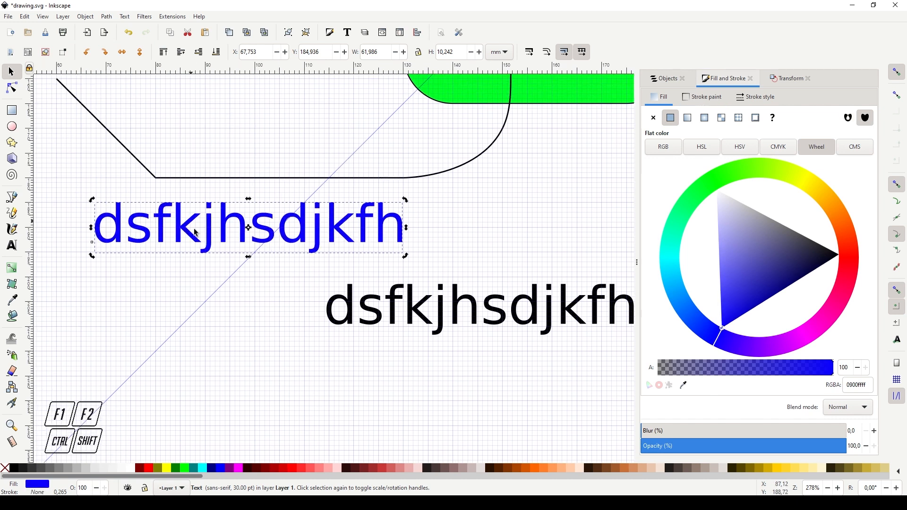
{"action": "left_click", "coordinate": [231, 263]}
Step: Check what a blue fill means in the Designing for Origin colour guide
{"action": "left_click_drag", "start_coordinate": [102, 258], "coordinate": [341, 272]}
{"action": "scroll", "coordinate": [341, 272], "scroll_direction": "down", "scroll_amount": 4}
{"action": "left_click_drag", "start_coordinate": [207, 310], "coordinate": [318, 258]}
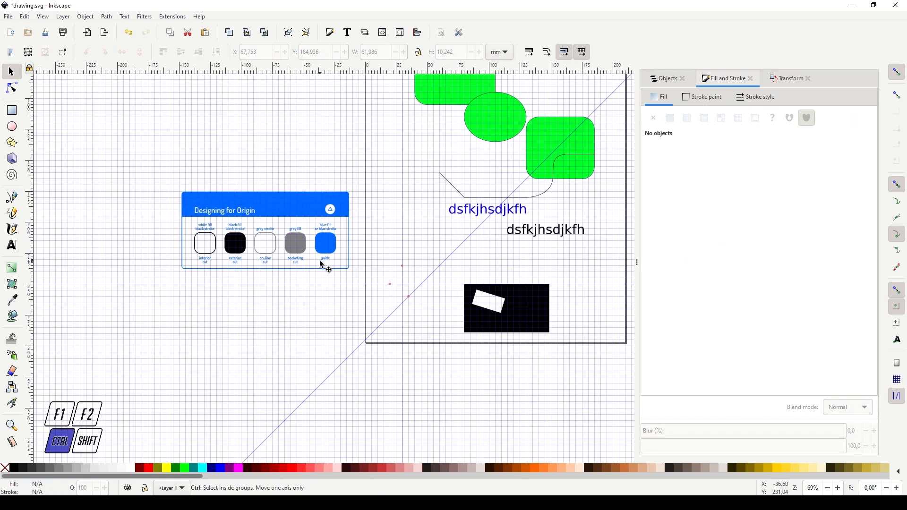
{"action": "scroll", "coordinate": [319, 259], "scroll_direction": "up", "scroll_amount": 3}
{"action": "left_click_drag", "start_coordinate": [321, 192], "coordinate": [322, 230]}
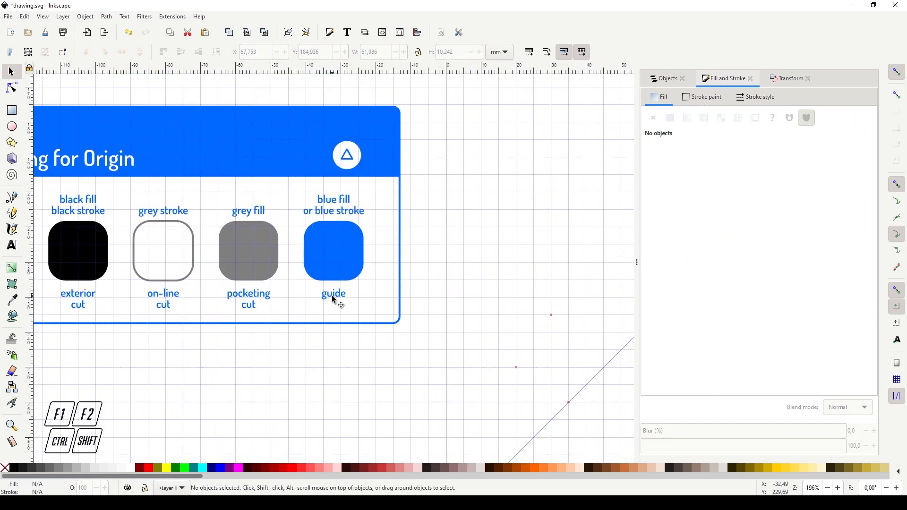
Step: Select the converted lower text group, check its stroke paint, and set its flat fill to grey 7b7b7bff
{"action": "scroll", "coordinate": [493, 241], "scroll_direction": "right", "scroll_amount": 10}
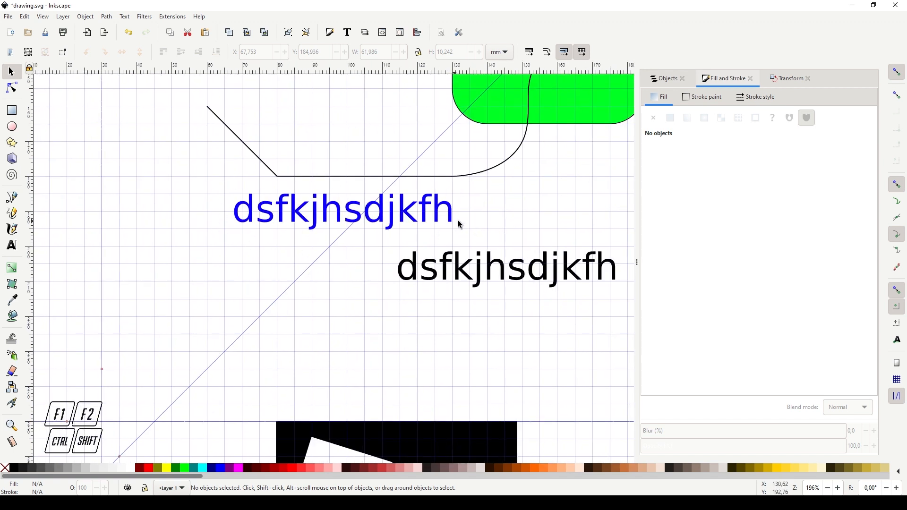
{"action": "left_click_drag", "start_coordinate": [477, 216], "coordinate": [374, 227]}
{"action": "scroll", "coordinate": [421, 291], "scroll_direction": "up", "scroll_amount": 2, "text": "ctrl"}
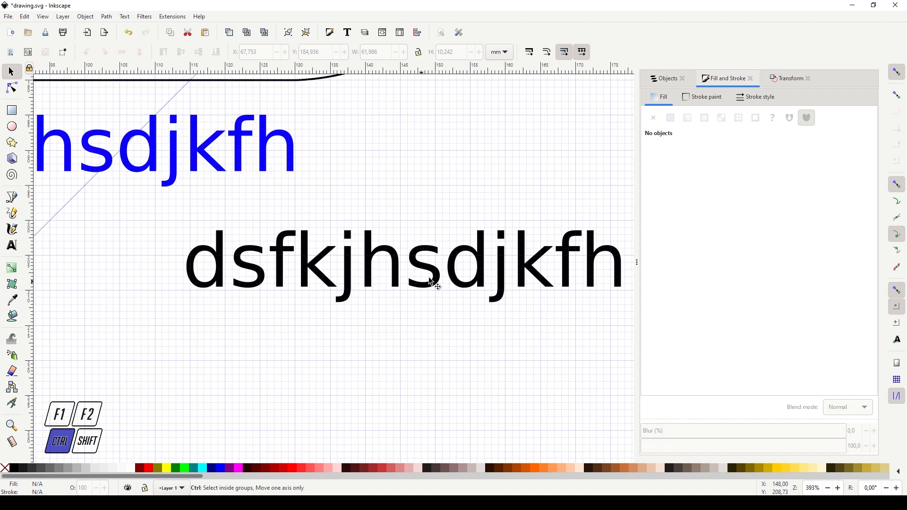
{"action": "scroll", "coordinate": [326, 286], "scroll_direction": "up", "scroll_amount": 1, "text": "ctrl"}
{"action": "scroll", "coordinate": [332, 277], "scroll_direction": "down", "scroll_amount": 1, "text": "ctrl"}
{"action": "scroll", "coordinate": [338, 253], "scroll_direction": "left", "scroll_amount": 2}
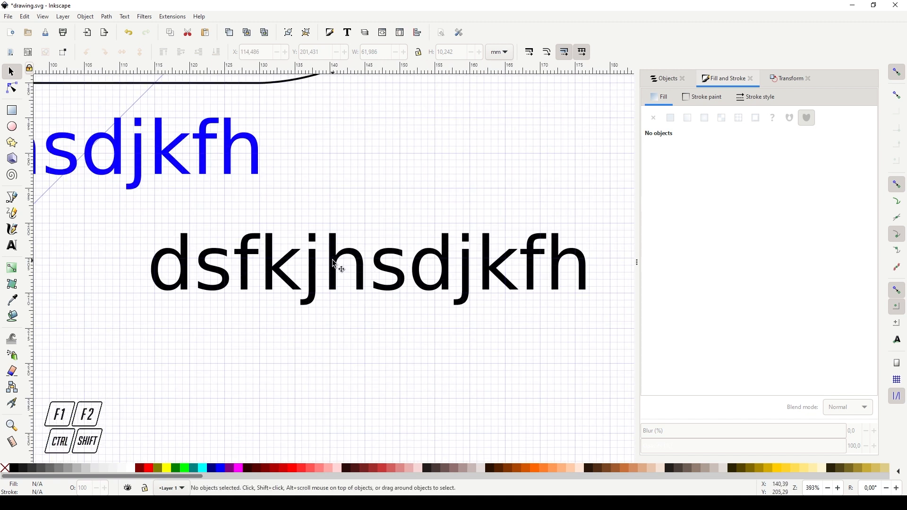
{"action": "left_click", "coordinate": [334, 261]}
{"action": "left_click", "coordinate": [702, 97]}
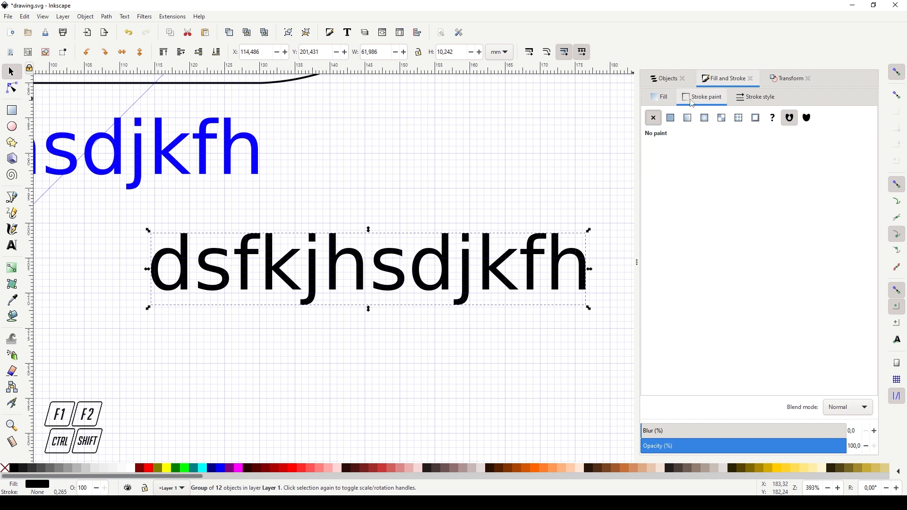
{"action": "left_click", "coordinate": [660, 98]}
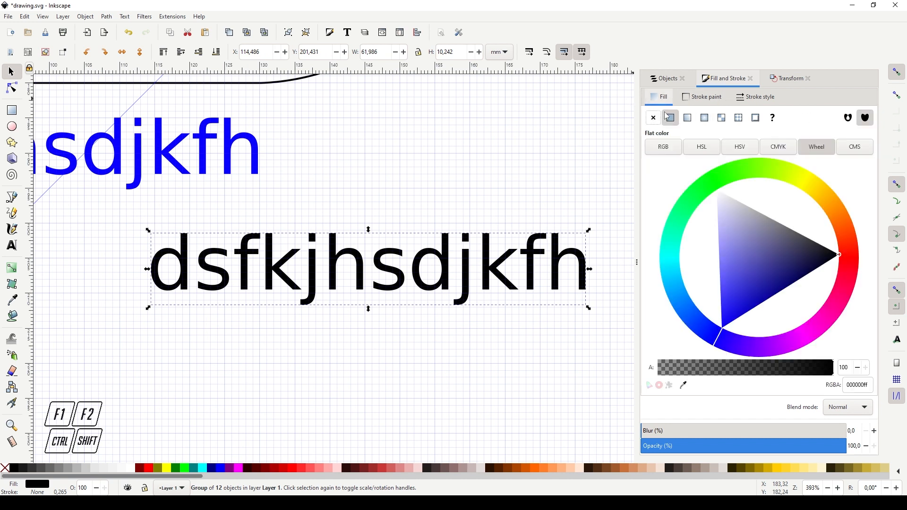
{"action": "mouse_move", "coordinate": [748, 241]}
{"action": "left_mouse_down"}
{"action": "mouse_move", "coordinate": [781, 212]}
{"action": "mouse_move", "coordinate": [780, 223]}
{"action": "left_mouse_up"}
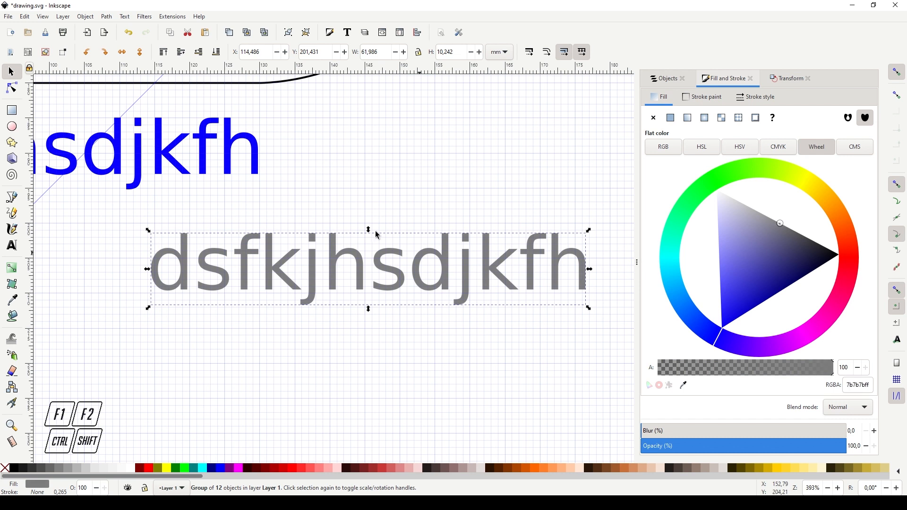
Step: Check the grey fill and grey stroke cut types in the Designing for Origin colour guide
{"action": "scroll", "coordinate": [402, 273], "scroll_direction": "down", "scroll_amount": 2}
{"action": "scroll", "coordinate": [430, 271], "scroll_direction": "left", "scroll_amount": 10}
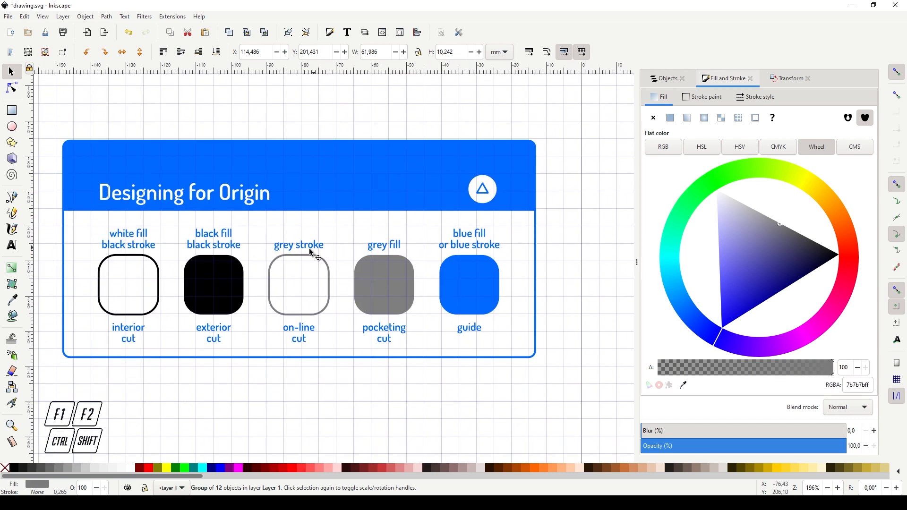
{"action": "scroll", "coordinate": [405, 264], "scroll_direction": "down", "scroll_amount": 2}
{"action": "scroll", "coordinate": [405, 265], "scroll_direction": "up", "scroll_amount": 2, "text": "ctrl"}
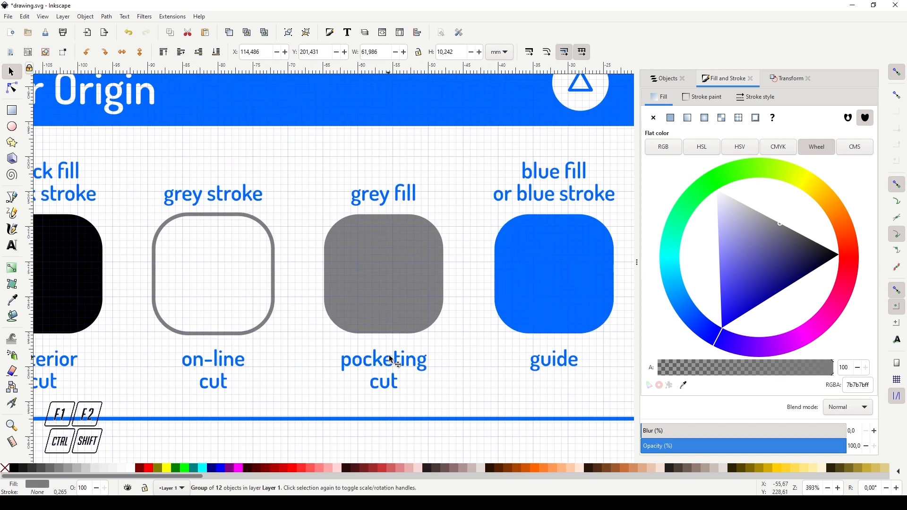
{"action": "scroll", "coordinate": [384, 363], "scroll_direction": "down", "scroll_amount": 5, "text": "ctrl"}
{"action": "scroll", "coordinate": [403, 309], "scroll_direction": "up", "scroll_amount": 2, "text": "ctrl"}
{"action": "scroll", "coordinate": [402, 308], "scroll_direction": "up", "scroll_amount": 2, "text": "ctrl"}
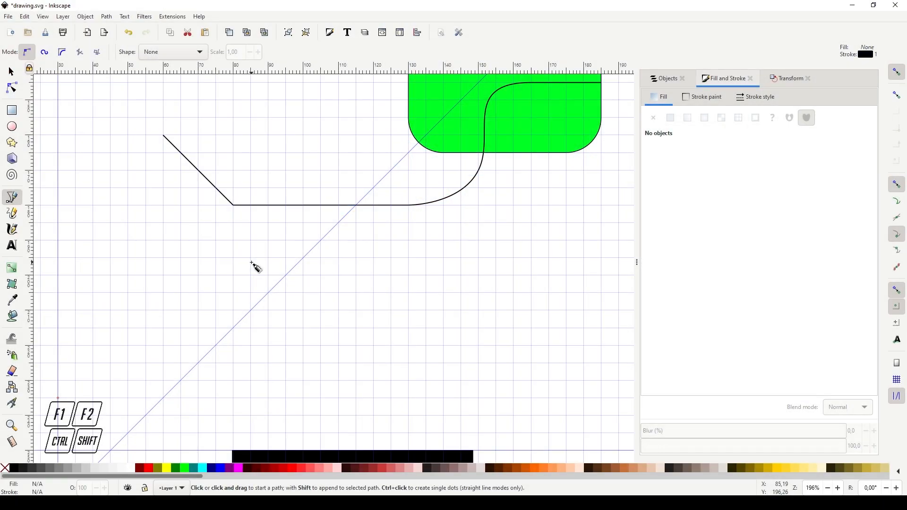
Step: Turn on grid snapping and draw a closed right triangle 9 mm wide and 20 mm high with the Pen tool below the long path
{"action": "scroll", "coordinate": [245, 220], "scroll_direction": "left", "scroll_amount": 3}
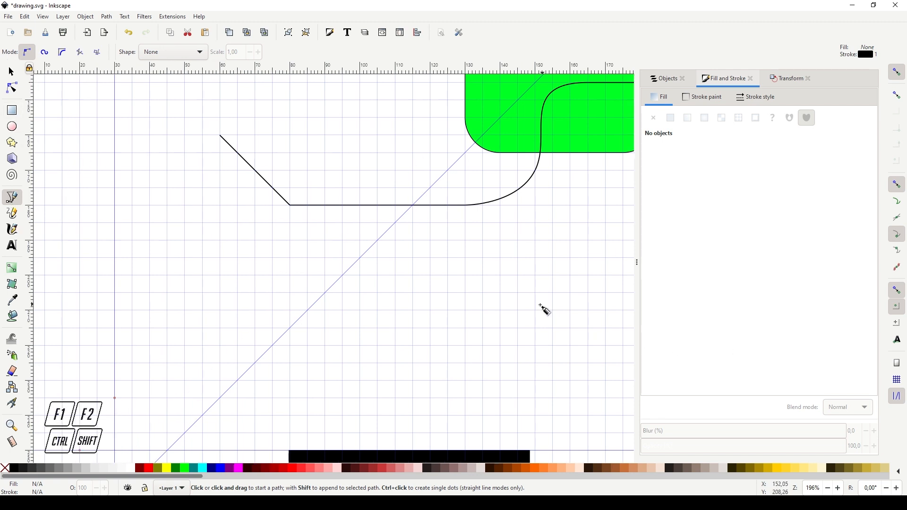
{"action": "left_click", "coordinate": [898, 381]}
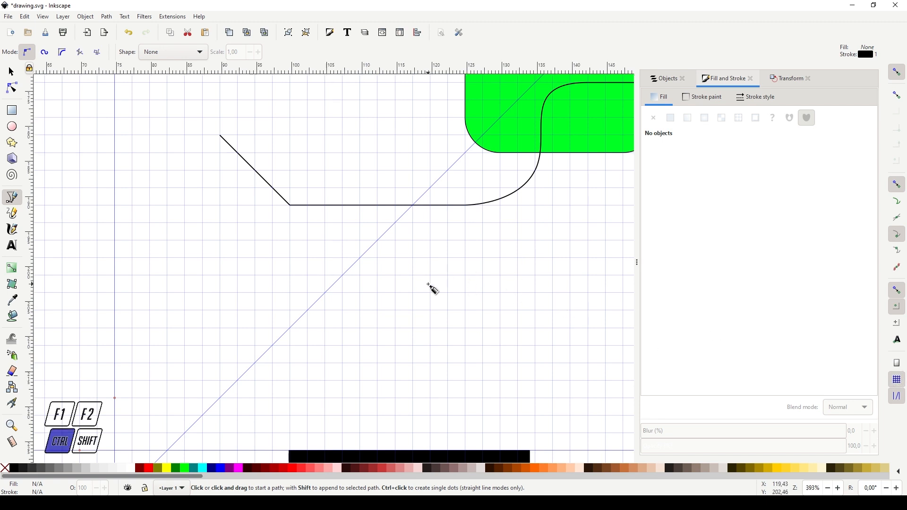
{"action": "scroll", "coordinate": [431, 288], "scroll_direction": "up", "scroll_amount": 2, "text": "ctrl"}
{"action": "left_click_drag", "start_coordinate": [431, 232], "coordinate": [432, 372]}
{"action": "left_click", "coordinate": [496, 373]}
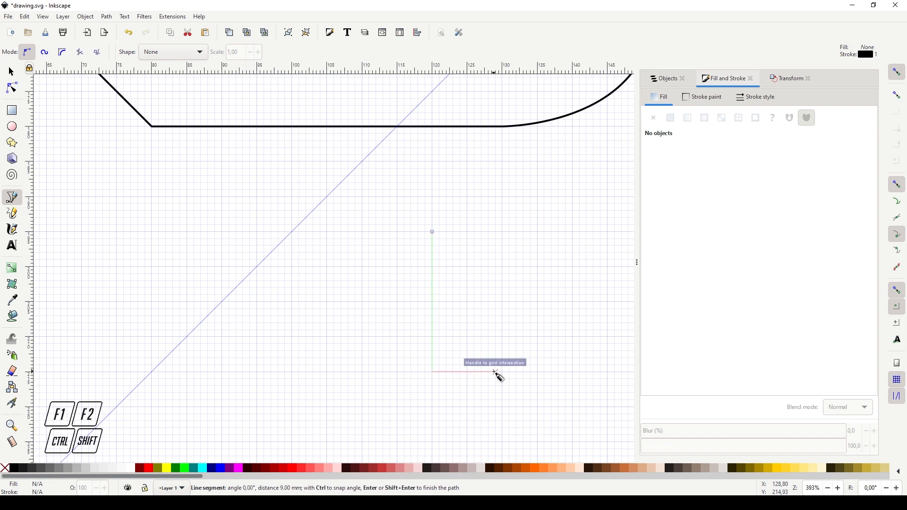
{"action": "left_click", "coordinate": [432, 233]}
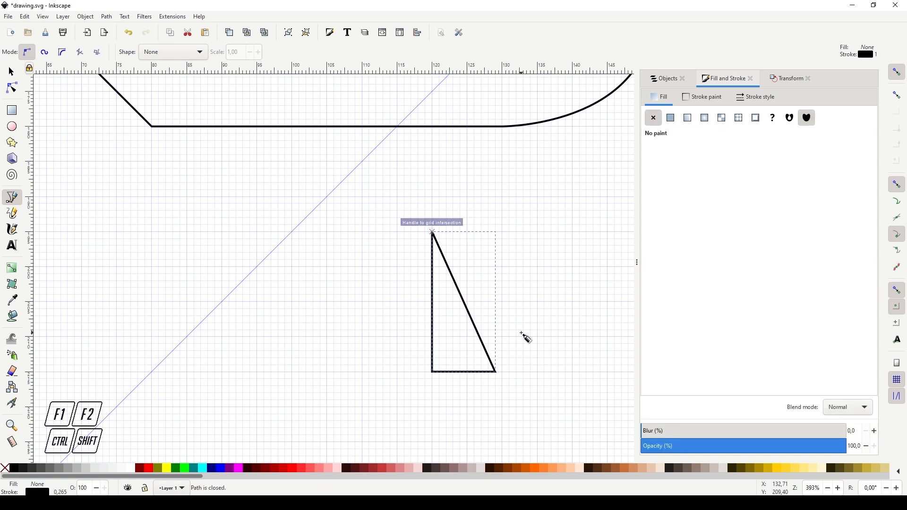
Step: Select the new triangle, give it a flat red fill and remove its stroke paint
{"action": "key", "text": "F1"}
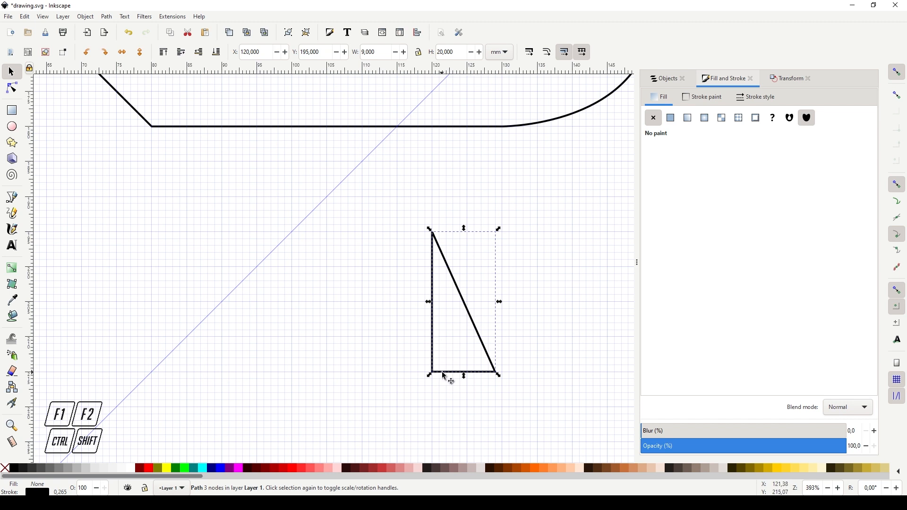
{"action": "left_click", "coordinate": [435, 339]}
{"action": "left_click", "coordinate": [670, 79]}
{"action": "left_click", "coordinate": [723, 80]}
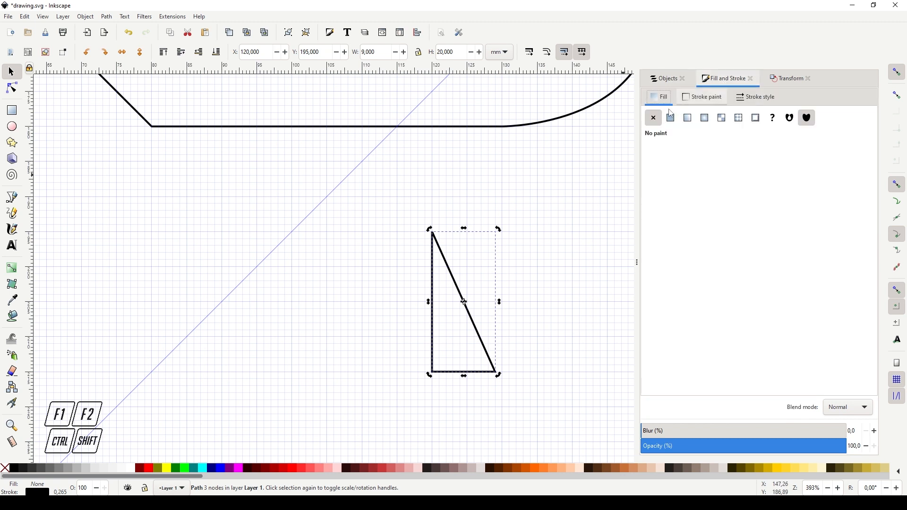
{"action": "left_click", "coordinate": [671, 118]}
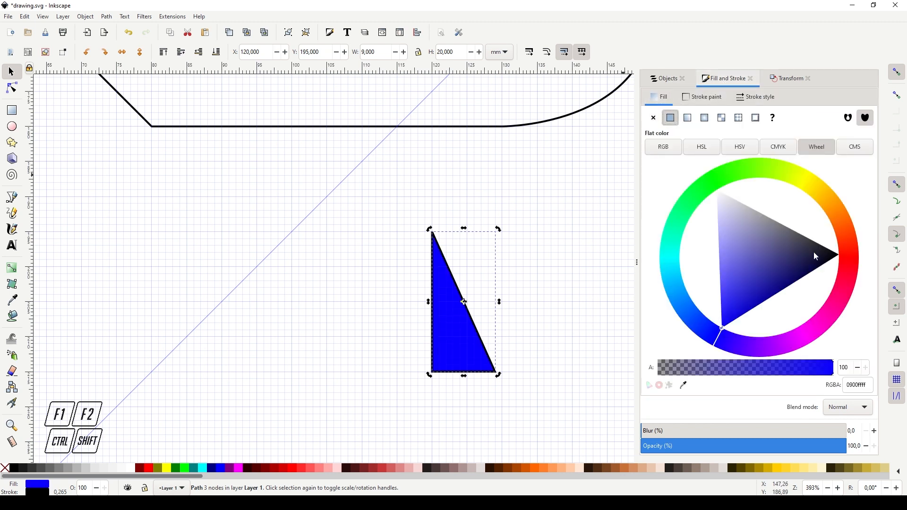
{"action": "left_click", "coordinate": [855, 255]}
{"action": "left_click", "coordinate": [702, 97]}
{"action": "left_click", "coordinate": [654, 117]}
Step: Move the red triangle so its lower corner snaps to the diagonal guide on the long path, at X 115 and Y 160 mm
{"action": "left_click_drag", "start_coordinate": [438, 369], "coordinate": [423, 285]}
{"action": "left_click", "coordinate": [445, 304]}
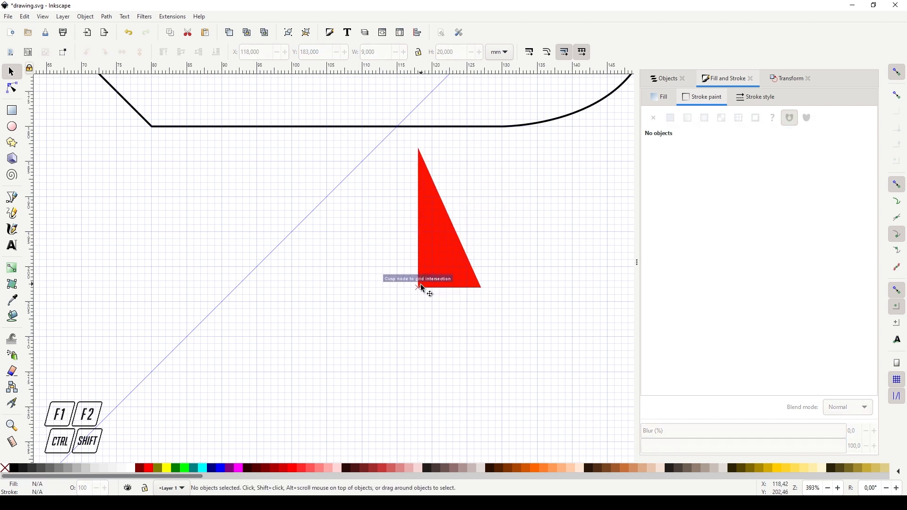
{"action": "left_click_drag", "start_coordinate": [421, 283], "coordinate": [405, 131]}
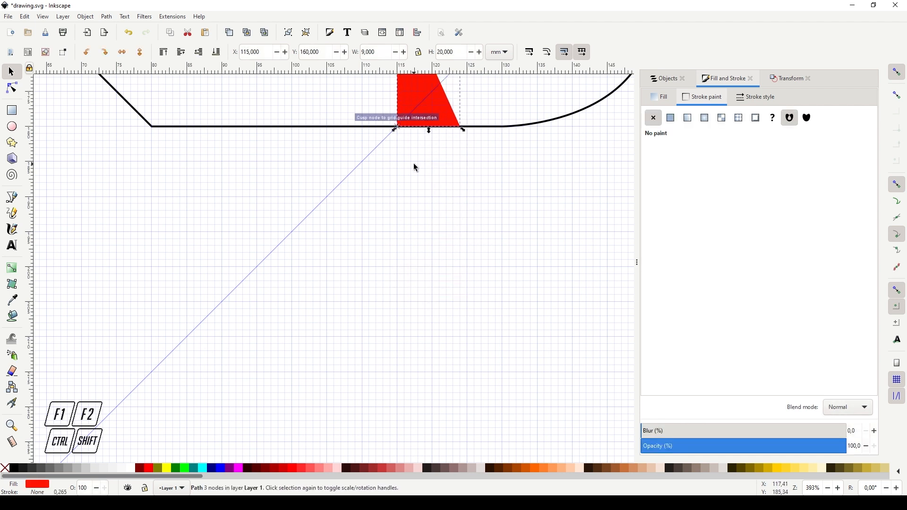
Step: Look over the drawn shapes and the Designing for Origin colour guide beside the page
{"action": "scroll", "coordinate": [415, 198], "scroll_direction": "up", "scroll_amount": 5}
{"action": "scroll", "coordinate": [411, 224], "scroll_direction": "up", "scroll_amount": 2}
{"action": "scroll", "coordinate": [411, 224], "scroll_direction": "down", "scroll_amount": 4}
{"action": "scroll", "coordinate": [387, 208], "scroll_direction": "up", "scroll_amount": 4}
{"action": "scroll", "coordinate": [405, 191], "scroll_direction": "up", "scroll_amount": 3}
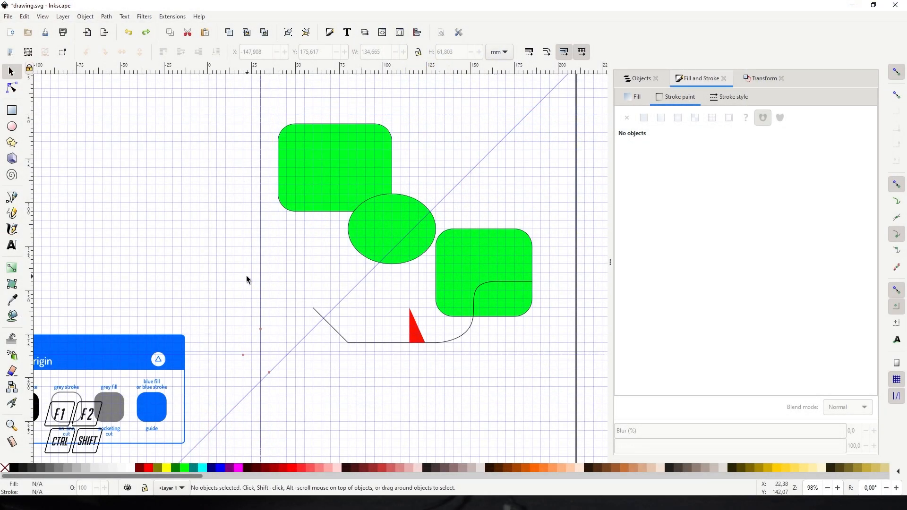
{"action": "left_click_drag", "start_coordinate": [228, 279], "coordinate": [369, 205]}
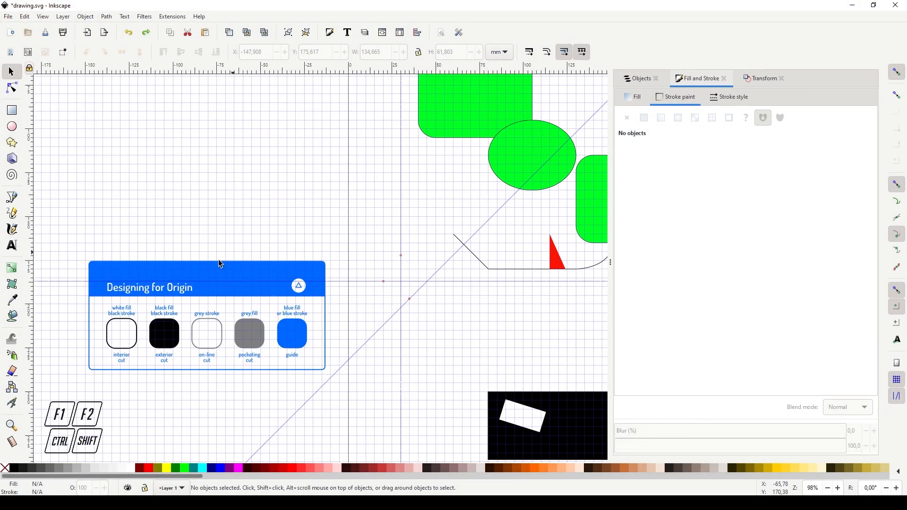
{"action": "left_click", "coordinate": [201, 278]}
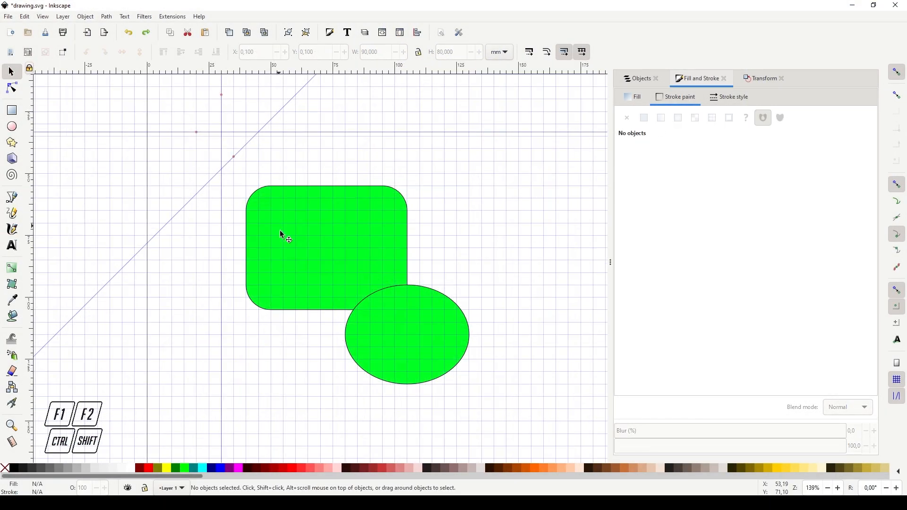
Step: Select the green rounded rectangle and ellipse together, resize the page to the selection, and deselect them
{"action": "left_click", "coordinate": [310, 254]}
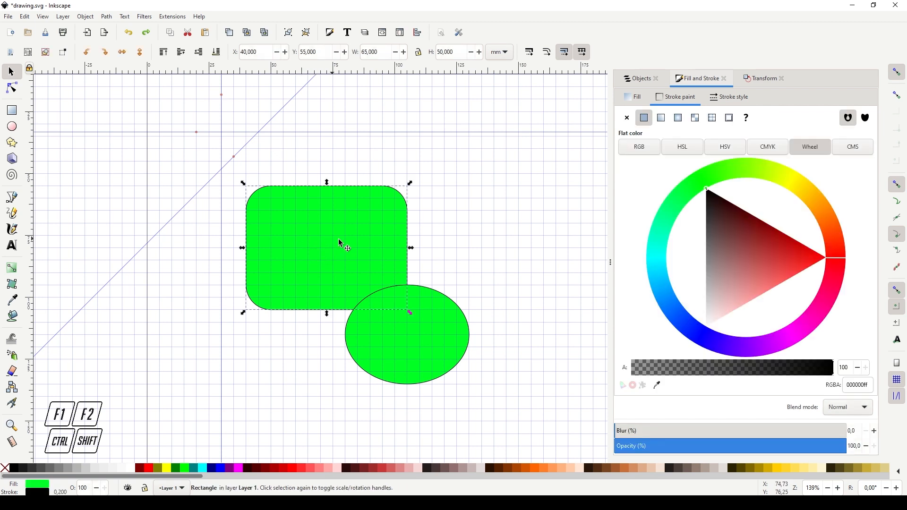
{"action": "left_click", "coordinate": [477, 241]}
{"action": "key", "text": "ctrl"}
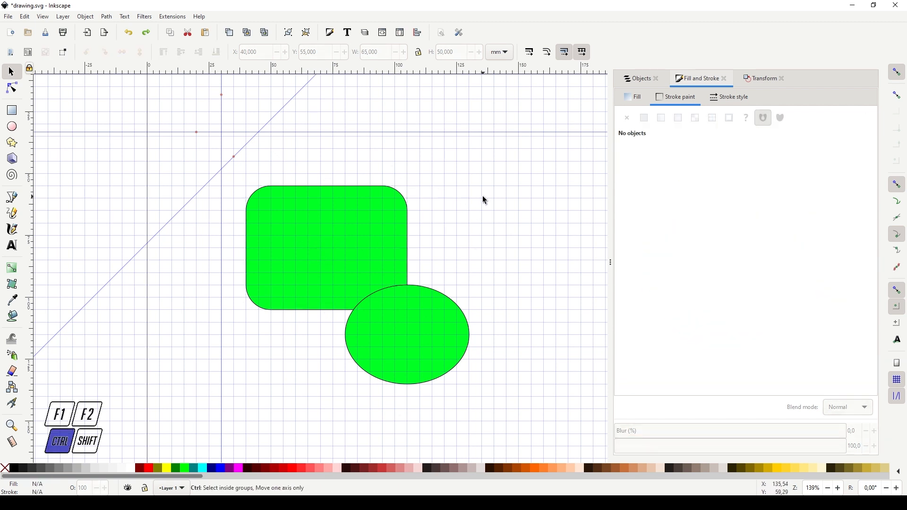
{"action": "key", "text": "ctrl+a"}
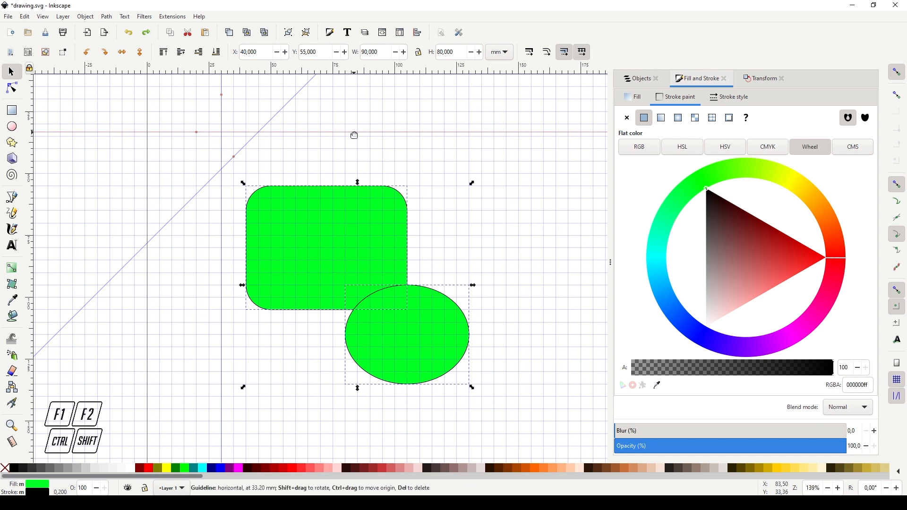
{"action": "left_click", "coordinate": [24, 17]}
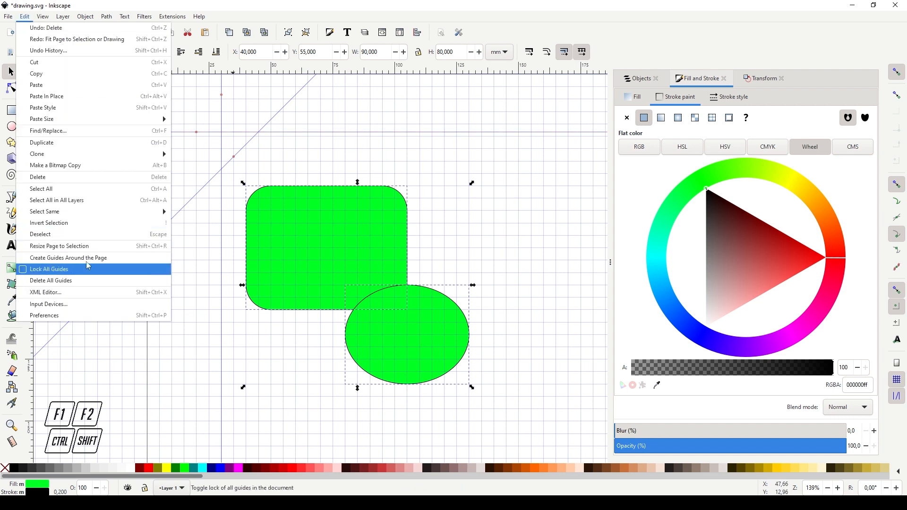
{"action": "left_click", "coordinate": [197, 265]}
{"action": "key", "text": "ctrl+shift+r"}
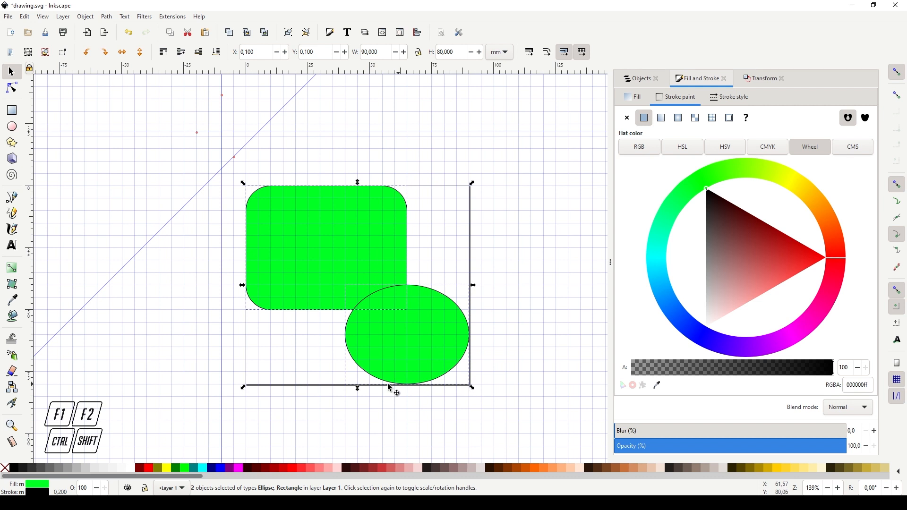
{"action": "left_click", "coordinate": [489, 185]}
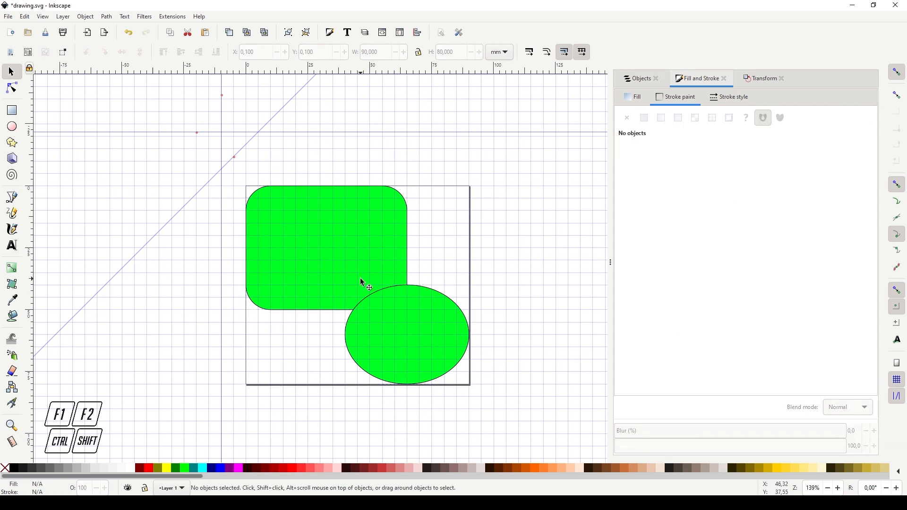
Step: Resize the page to the whole drawing with nothing selected, then select both green shapes and deselect them
{"action": "key", "text": "ctrl+shift+r"}
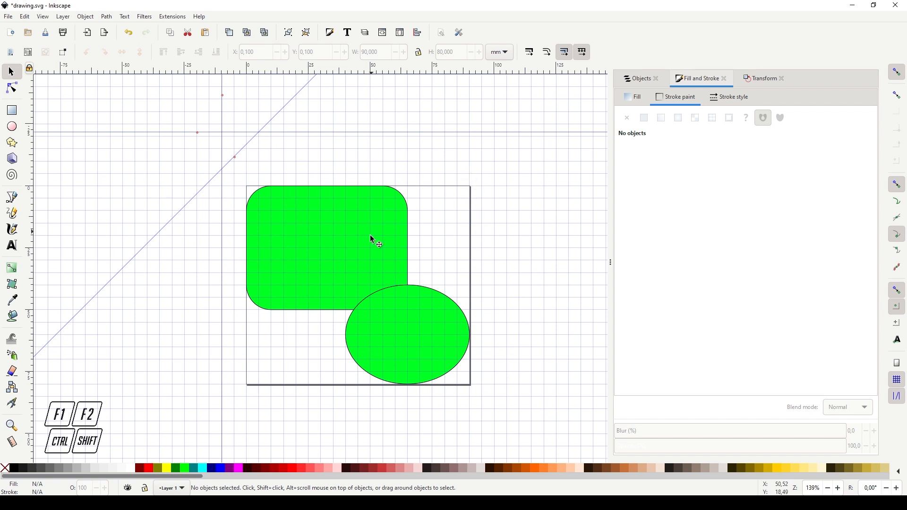
{"action": "left_click", "coordinate": [284, 224]}
{"action": "left_click", "coordinate": [420, 337], "text": "shift"}
{"action": "left_click", "coordinate": [484, 254]}
Step: Save the document, then start saving drawing.svg under Save As with Plain SVG (*.svg) as the file type
{"action": "left_click", "coordinate": [7, 19]}
{"action": "left_click", "coordinate": [262, 126]}
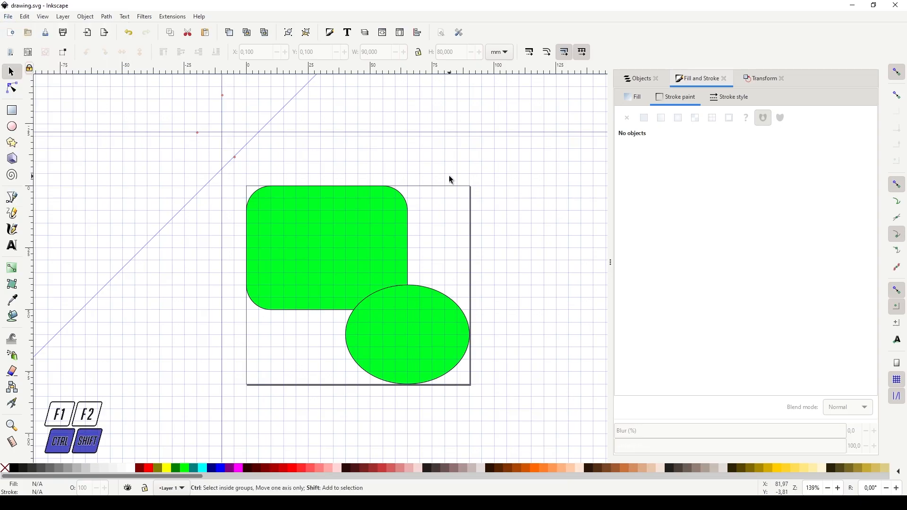
{"action": "key", "text": "ctrl+shift+s"}
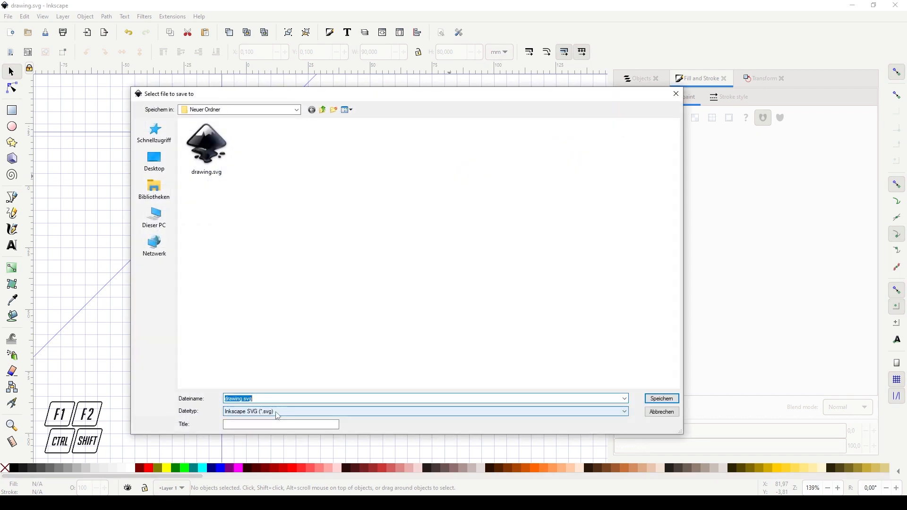
{"action": "left_click", "coordinate": [279, 417]}
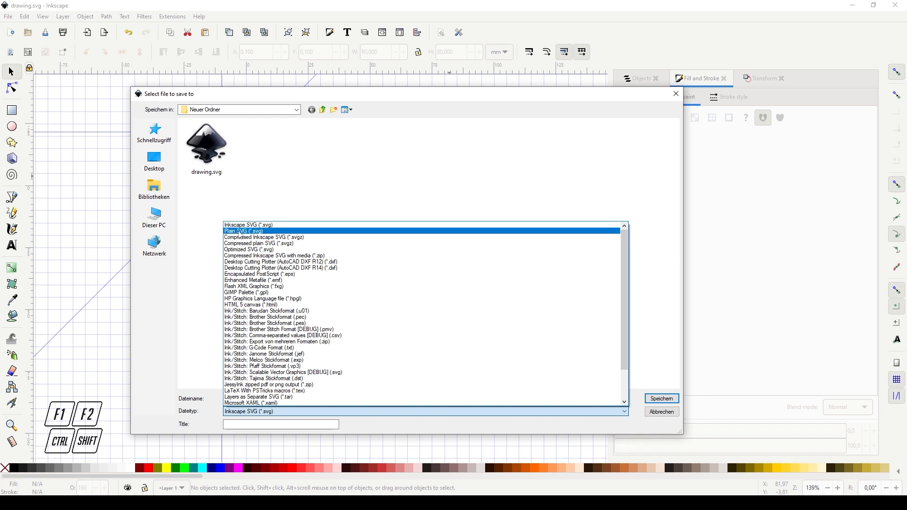
{"action": "left_click", "coordinate": [240, 232]}
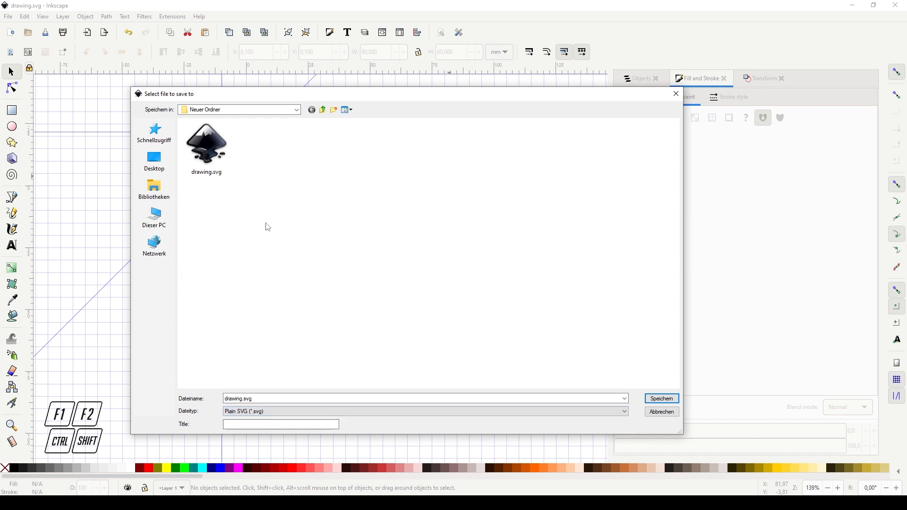